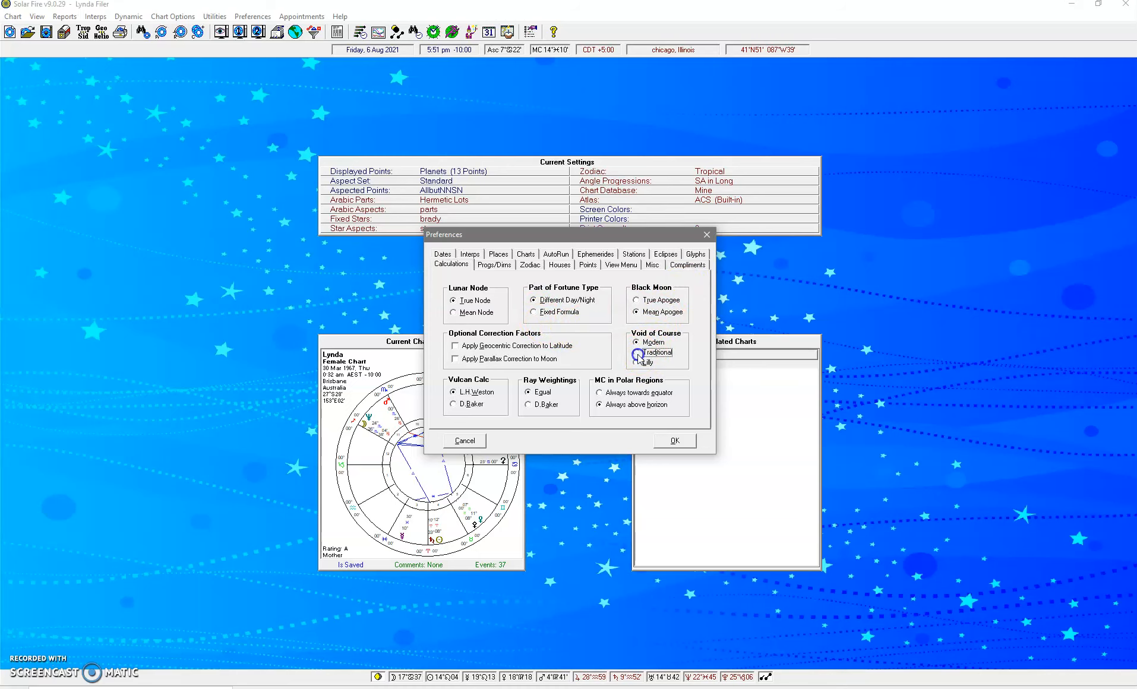
- Apply the preferences with Traditional as the Void of Course method
{"action": "left_click", "coordinate": [674, 442]}
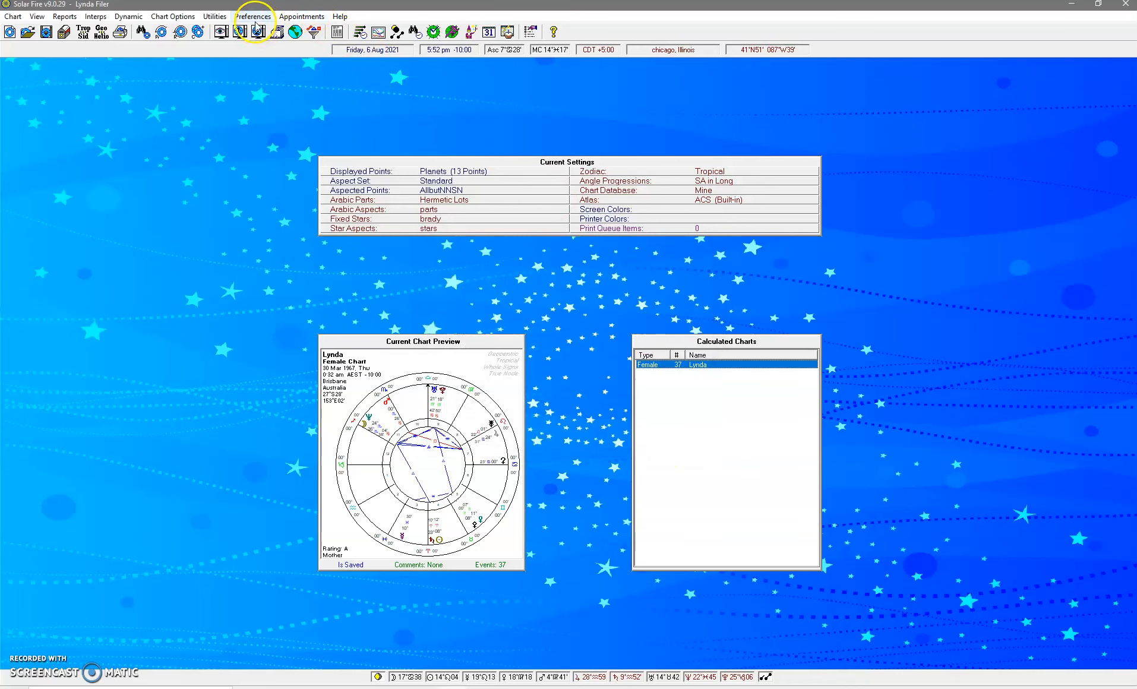
- Examine the progression/direction and zodiac preferences, including the ayanamsa choices for sidereal charts
{"action": "left_click", "coordinate": [252, 16]}
{"action": "left_click", "coordinate": [261, 27]}
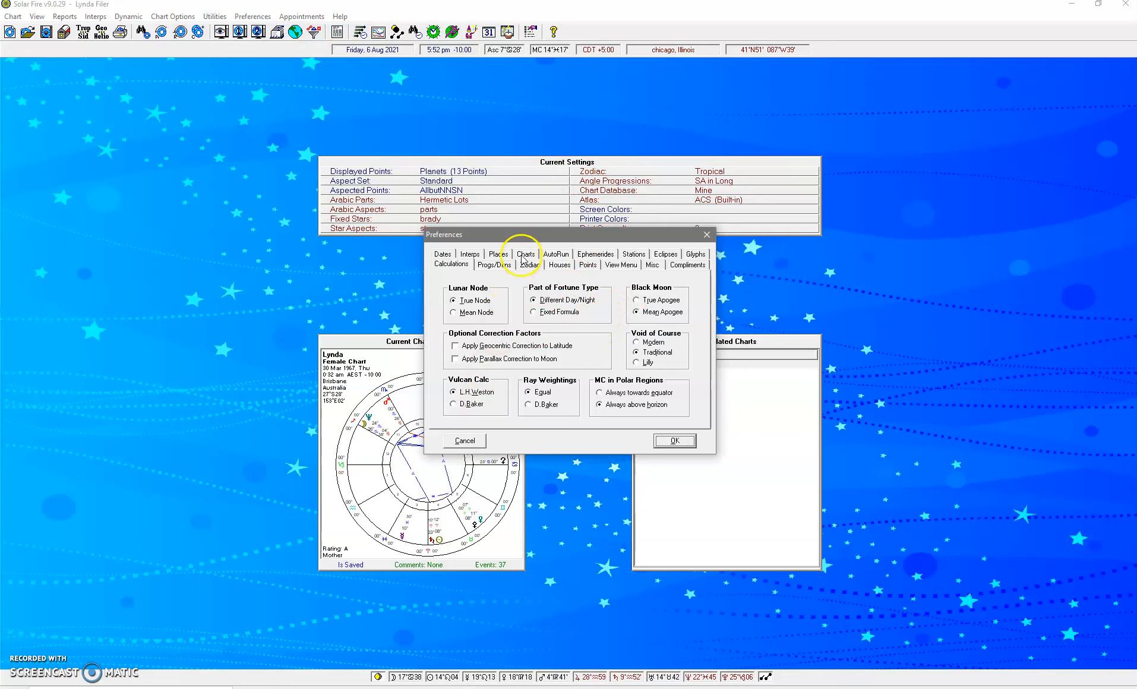
{"action": "left_click", "coordinate": [494, 265]}
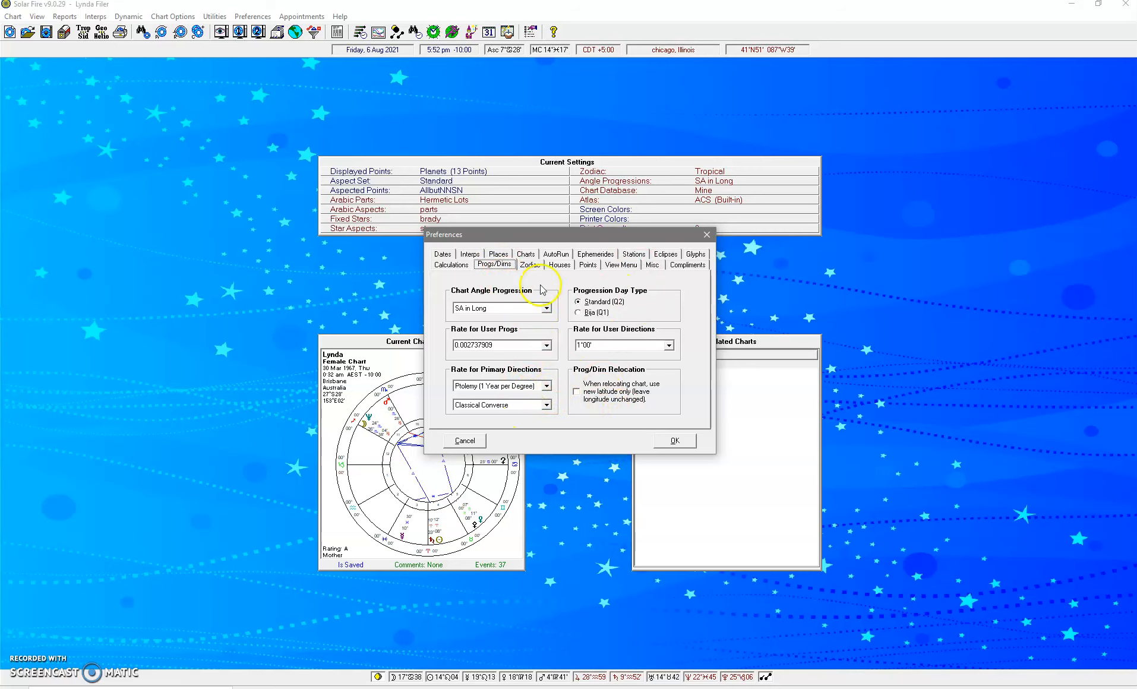
{"action": "left_click", "coordinate": [530, 265]}
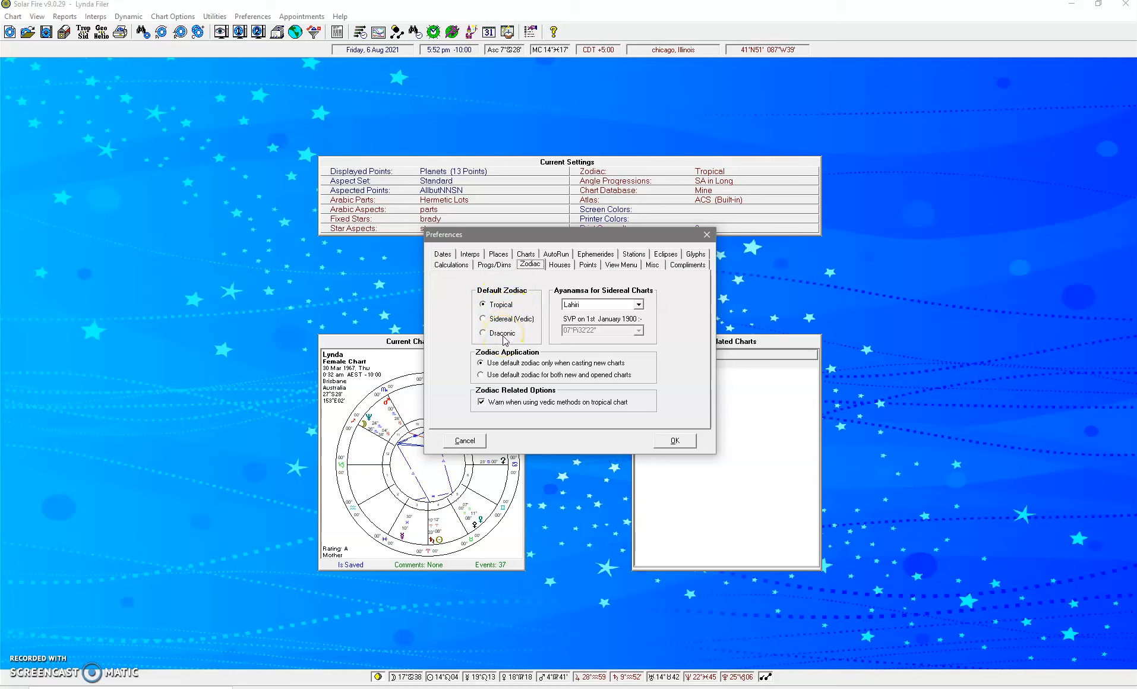
{"action": "left_click", "coordinate": [638, 305]}
{"action": "left_click", "coordinate": [639, 305]}
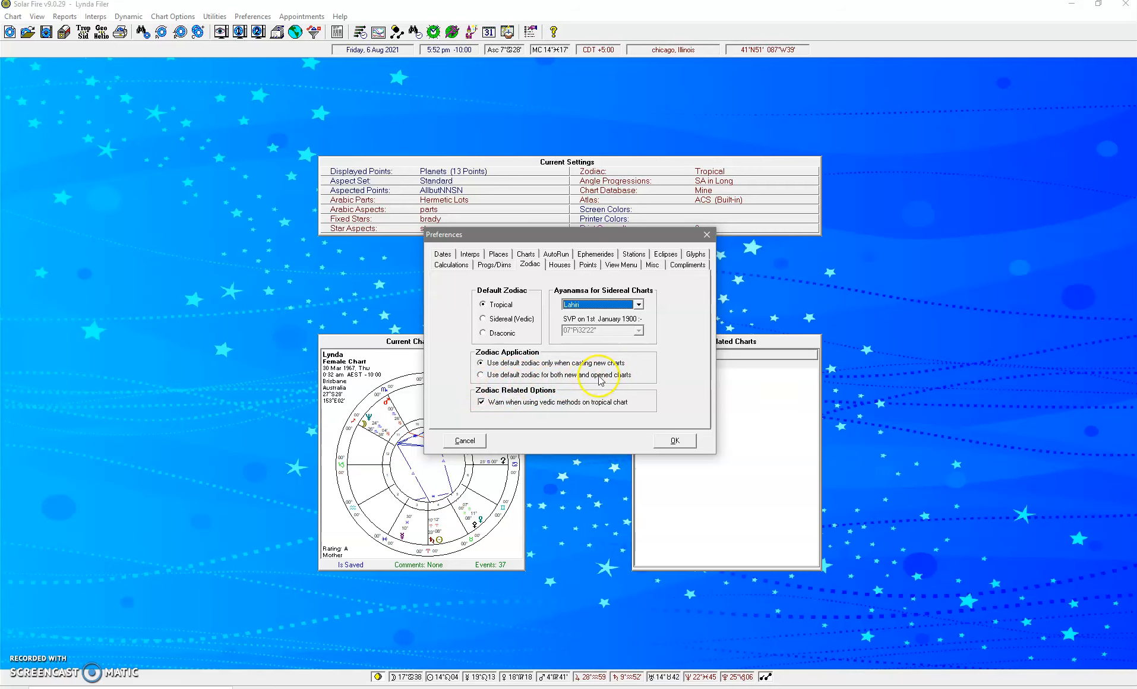
- Set the default tropical house system to Placidus, save the preferences, and check the wheel of the already calculated chart
{"action": "left_click", "coordinate": [559, 265]}
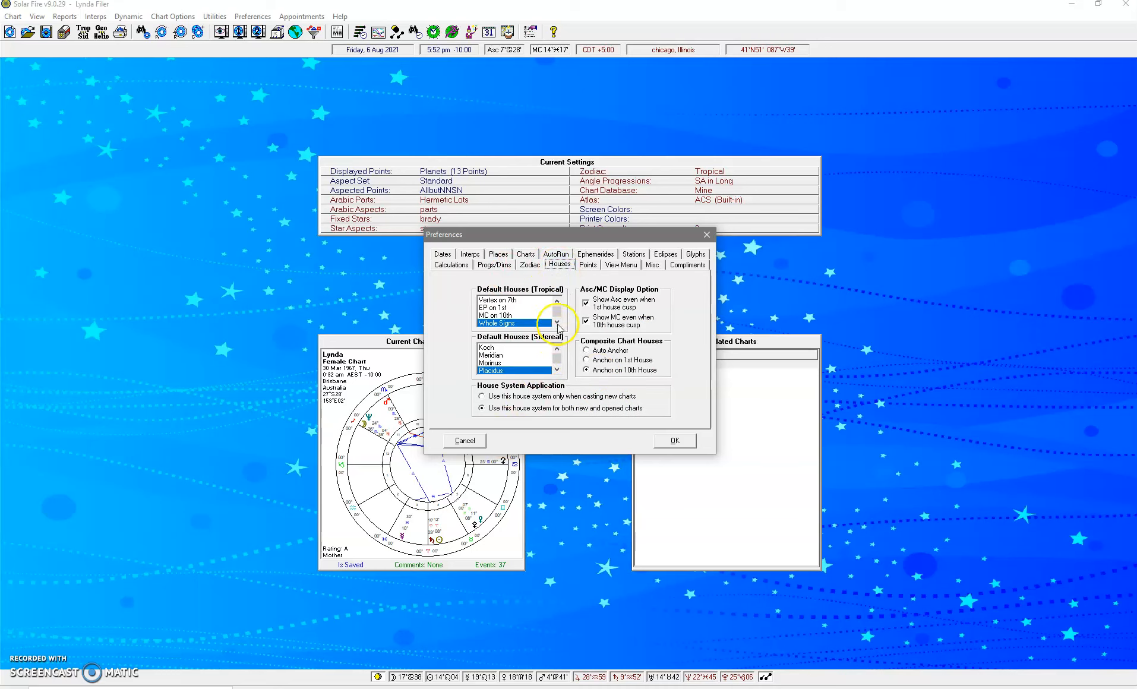
{"action": "left_click_drag", "start_coordinate": [558, 319], "coordinate": [558, 300]}
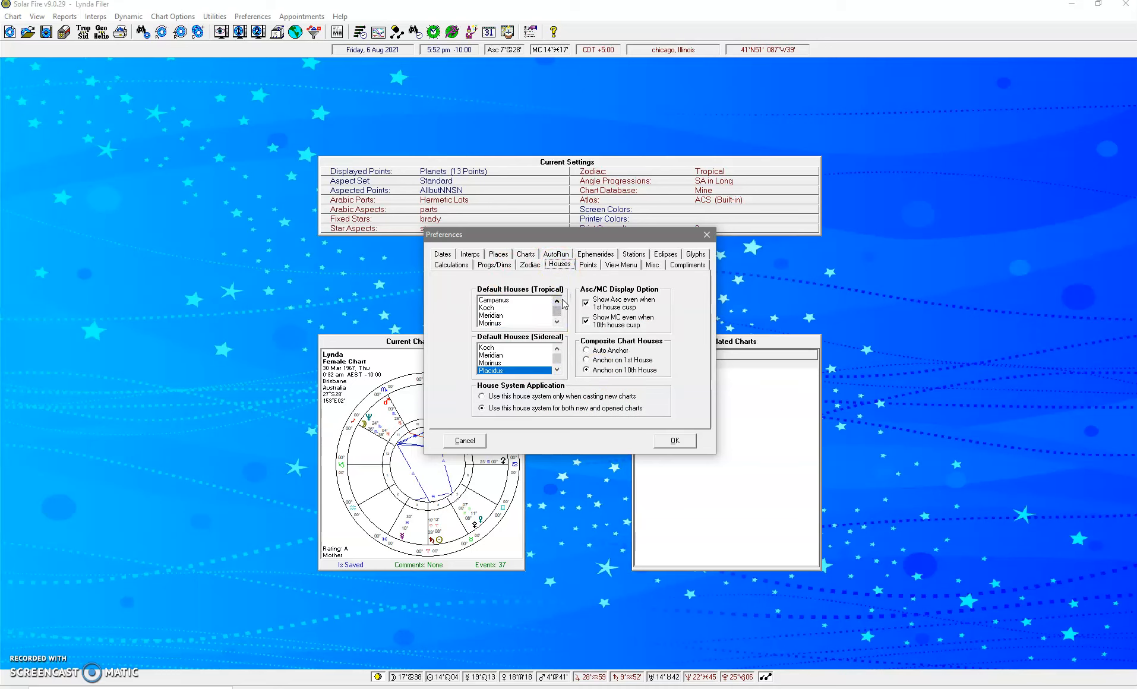
{"action": "left_click", "coordinate": [556, 323]}
{"action": "left_click", "coordinate": [556, 323]}
{"action": "left_click", "coordinate": [556, 324]}
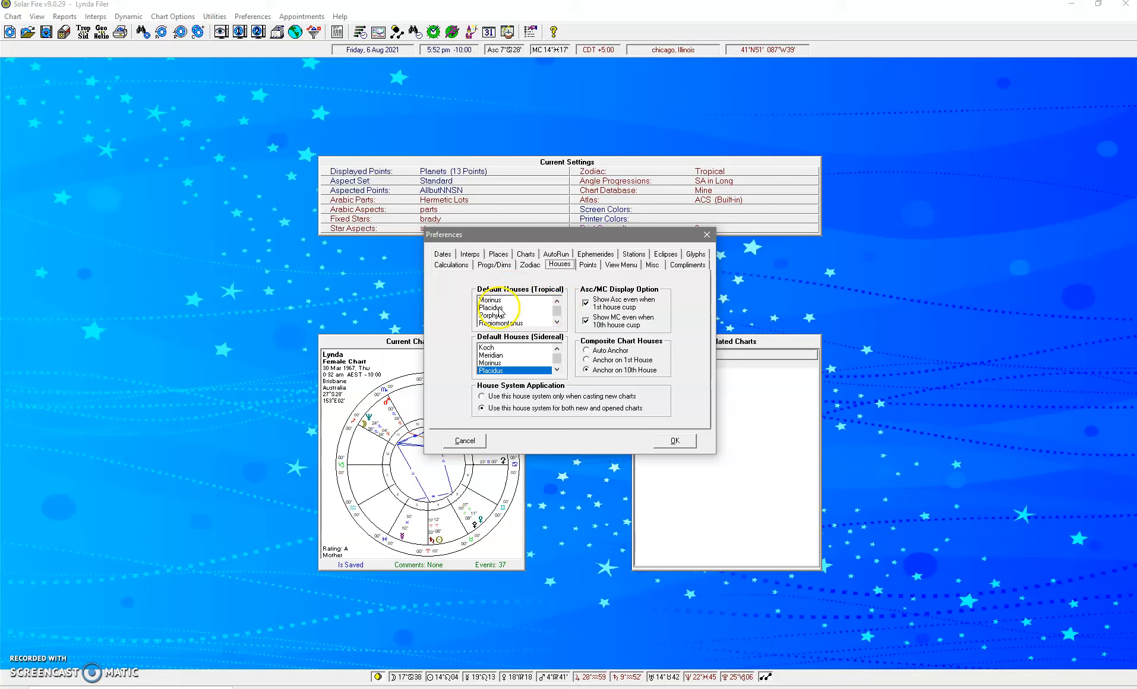
{"action": "left_click", "coordinate": [669, 439]}
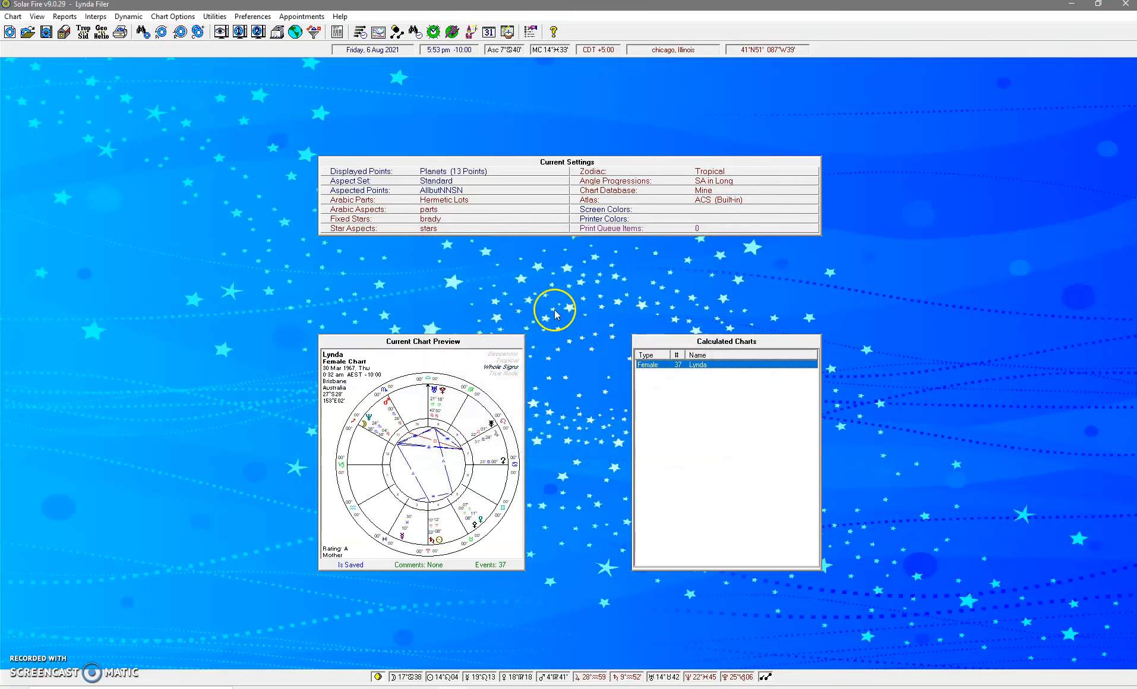
{"action": "double_click", "coordinate": [665, 365]}
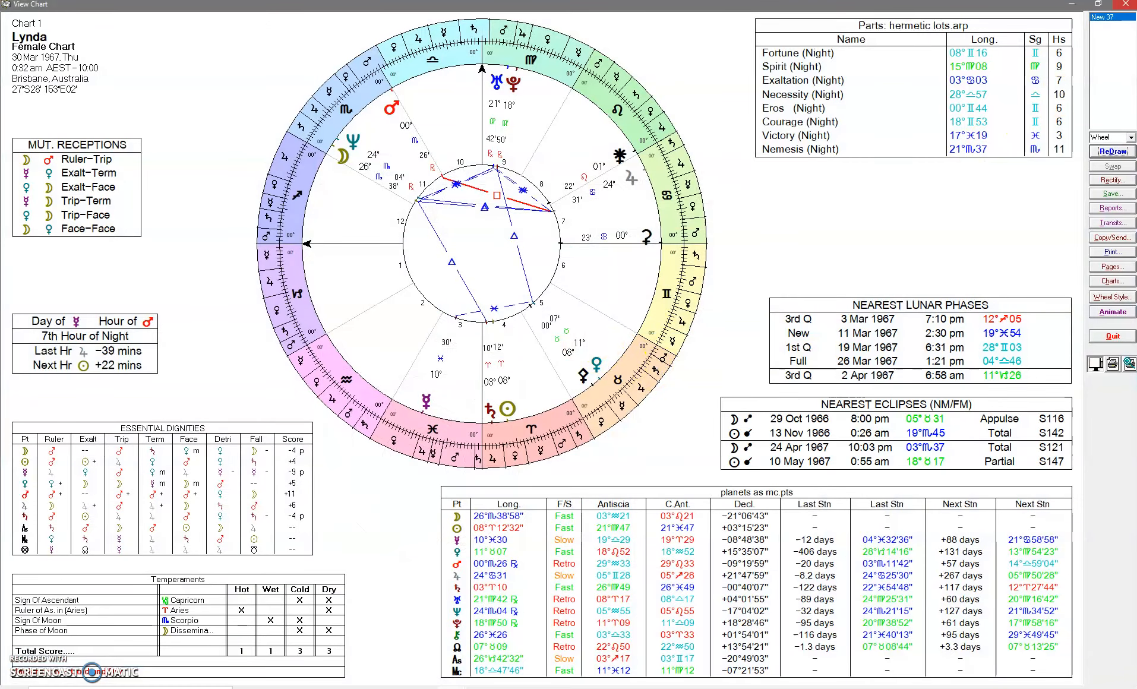
{"action": "left_click", "coordinate": [1125, 4]}
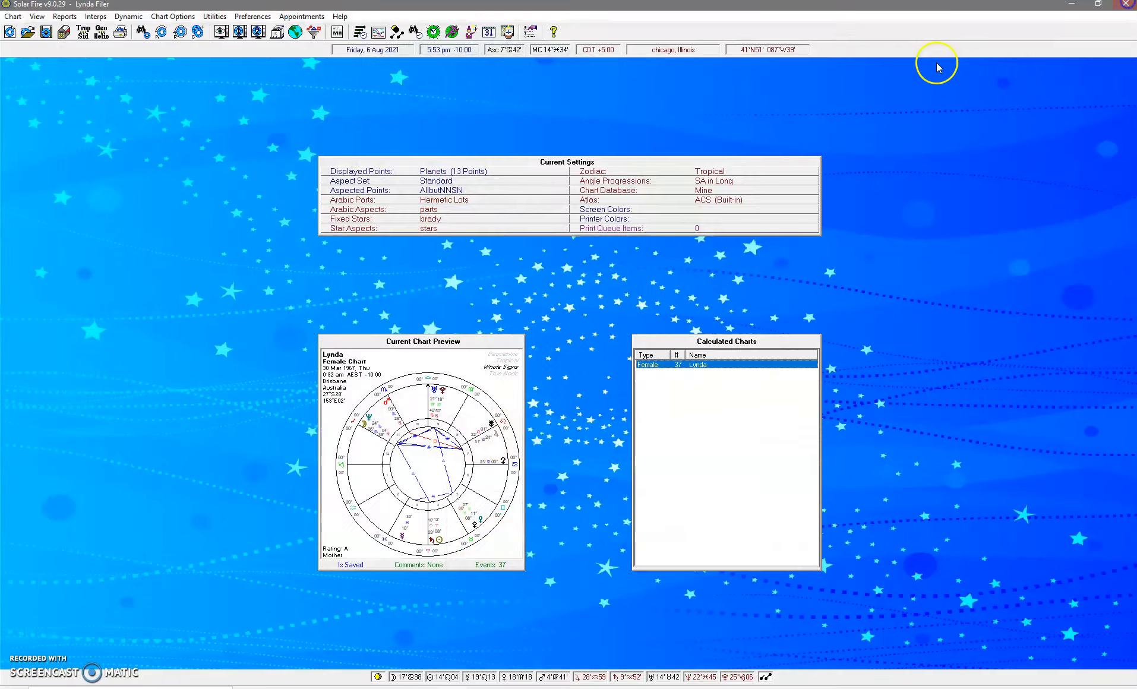
- Open the saved female birth chart again from the chart file and view its wheel with Placidus houses
{"action": "left_click", "coordinate": [13, 16]}
{"action": "left_click", "coordinate": [31, 44]}
{"action": "left_click", "coordinate": [219, 293]}
{"action": "double_click", "coordinate": [220, 293]}
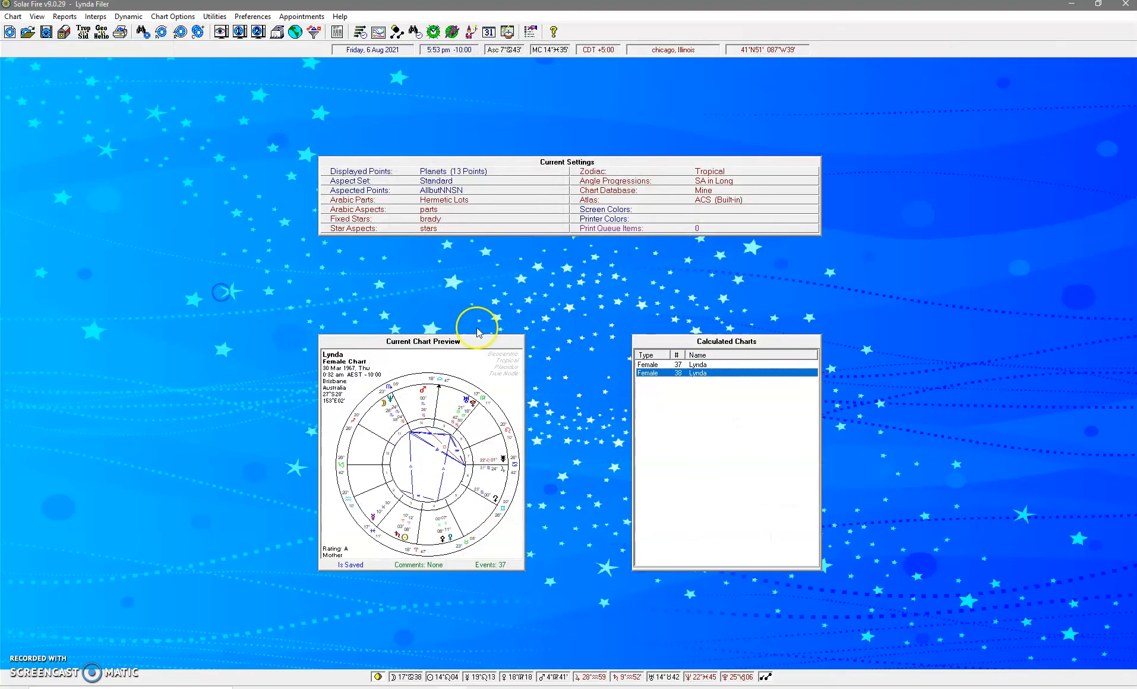
{"action": "double_click", "coordinate": [664, 373]}
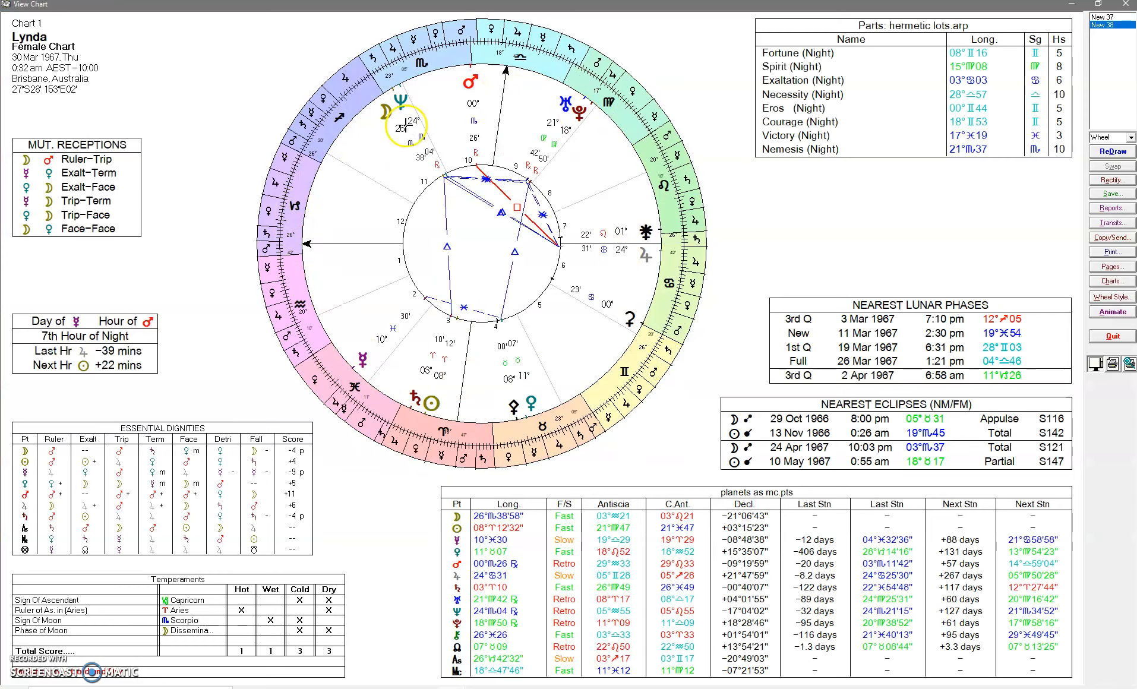
{"action": "left_click", "coordinate": [1127, 5]}
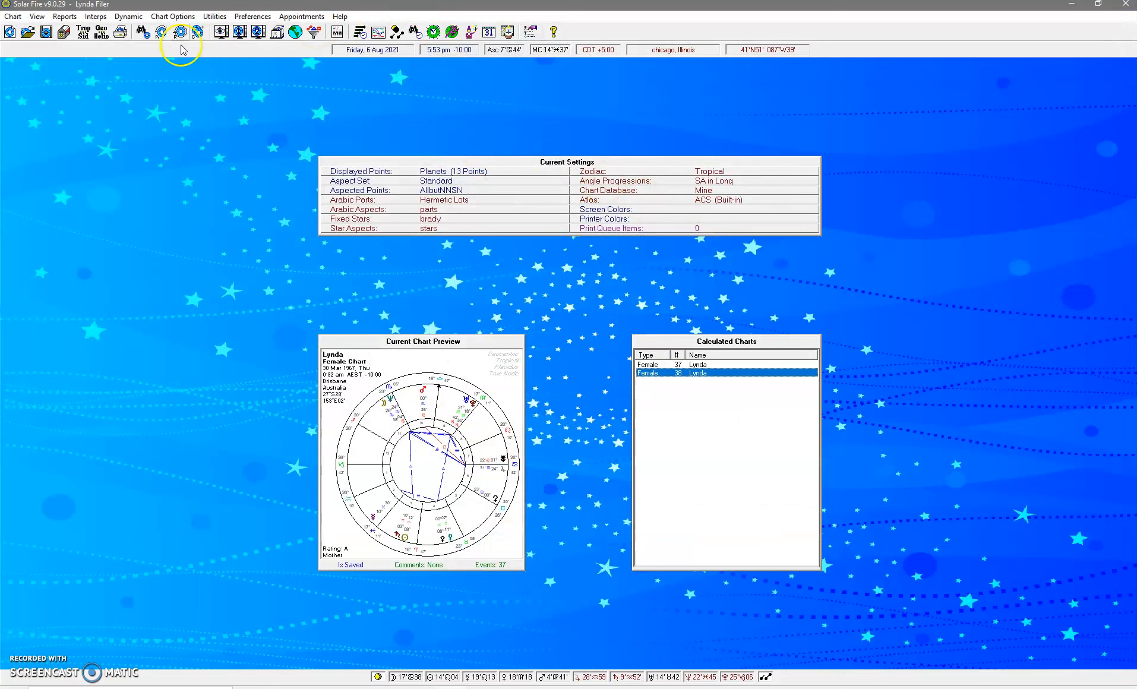
- Set the default tropical house system to Whole Signs and save the preferences
{"action": "left_click", "coordinate": [184, 18]}
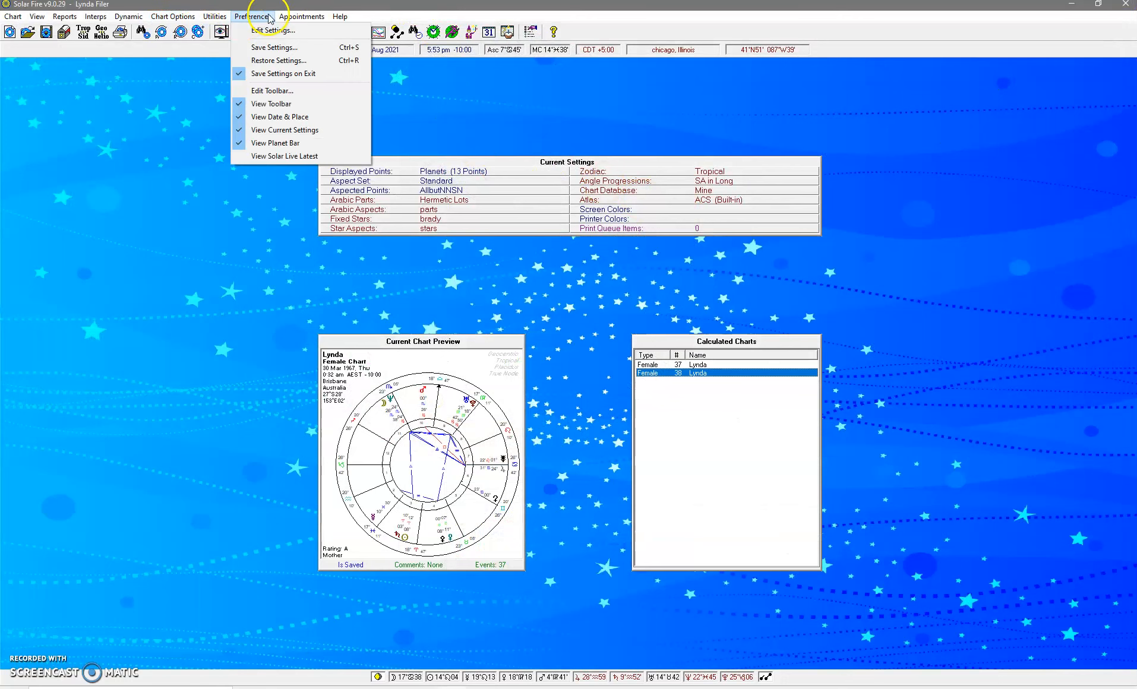
{"action": "left_click", "coordinate": [270, 30]}
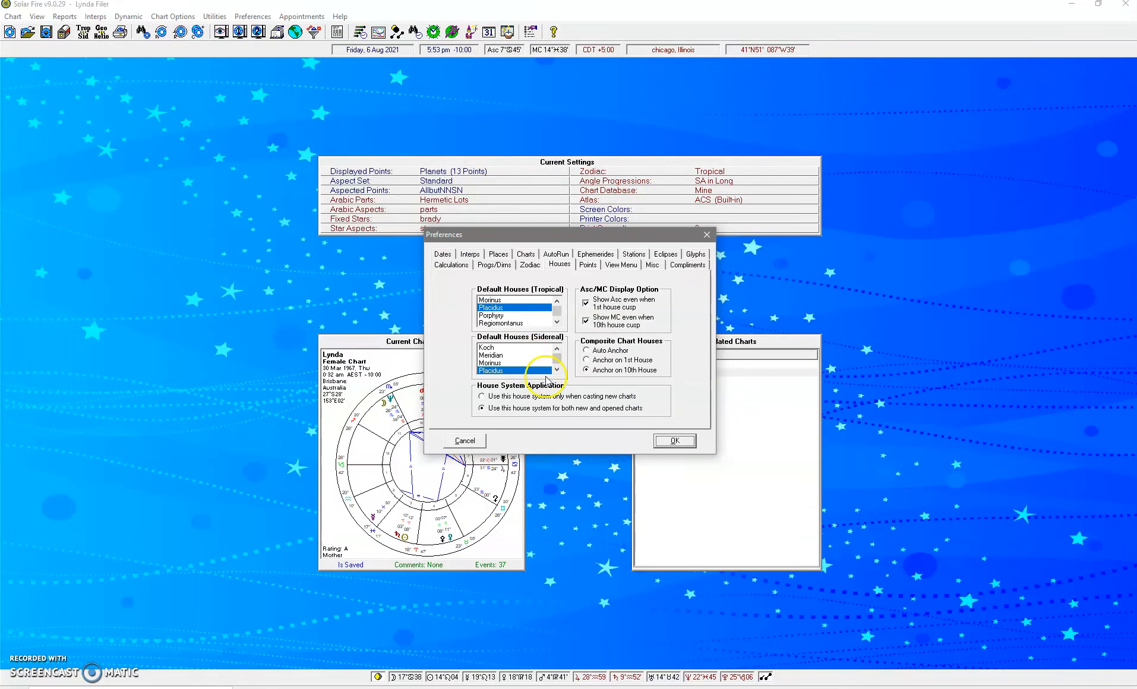
{"action": "left_click", "coordinate": [556, 322]}
{"action": "left_click", "coordinate": [557, 322]}
{"action": "left_click", "coordinate": [556, 322]}
{"action": "left_click", "coordinate": [557, 322]}
{"action": "left_click", "coordinate": [557, 322]}
{"action": "left_click", "coordinate": [556, 322]}
{"action": "left_click", "coordinate": [557, 322]}
{"action": "left_click", "coordinate": [556, 322]}
{"action": "left_click", "coordinate": [557, 322]}
{"action": "left_click", "coordinate": [557, 322]}
{"action": "left_click", "coordinate": [557, 322]}
{"action": "left_click", "coordinate": [557, 322]}
{"action": "left_click", "coordinate": [556, 322]}
{"action": "left_click", "coordinate": [557, 322]}
{"action": "left_click", "coordinate": [557, 322]}
{"action": "left_click", "coordinate": [557, 322]}
{"action": "left_click", "coordinate": [557, 322]}
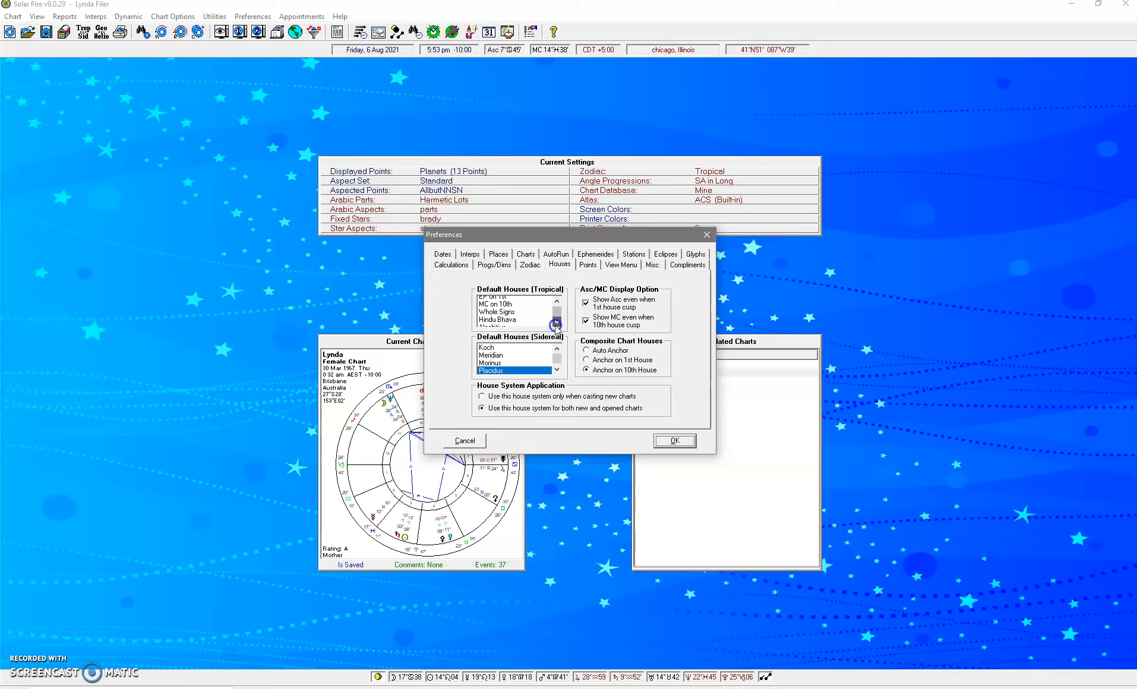
{"action": "left_click", "coordinate": [557, 301]}
{"action": "left_click", "coordinate": [498, 301]}
{"action": "left_click", "coordinate": [667, 441]}
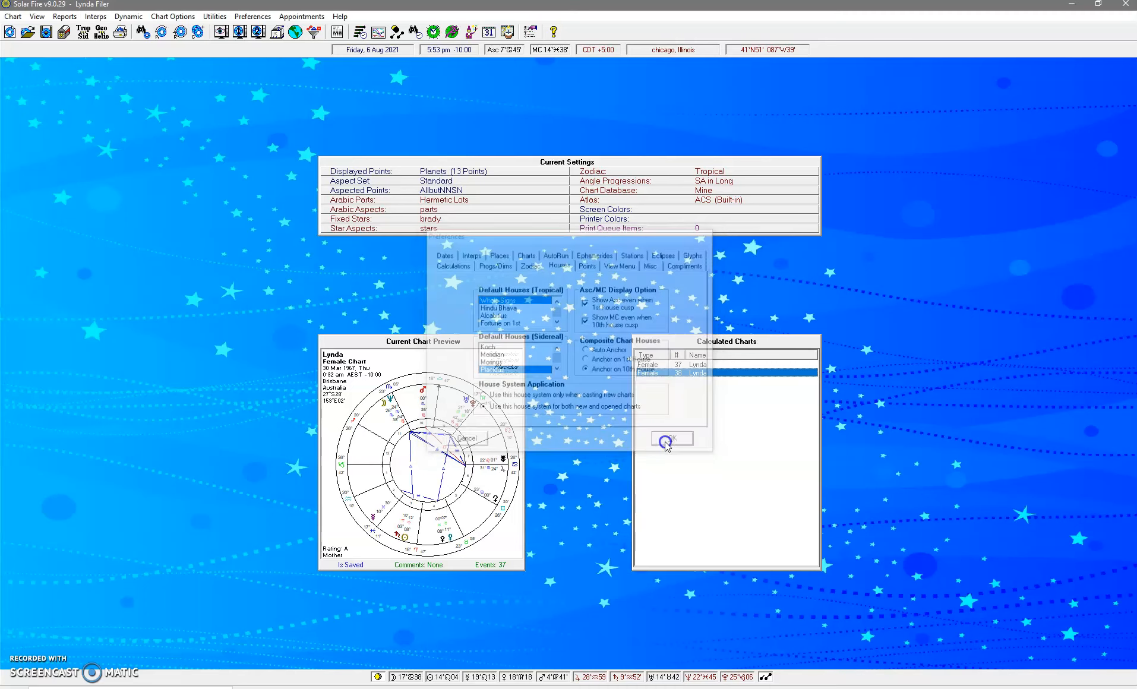
- Move The Sun to the head of the chart points order, save, and check the Placidus chart's planet tables
{"action": "left_click", "coordinate": [238, 16]}
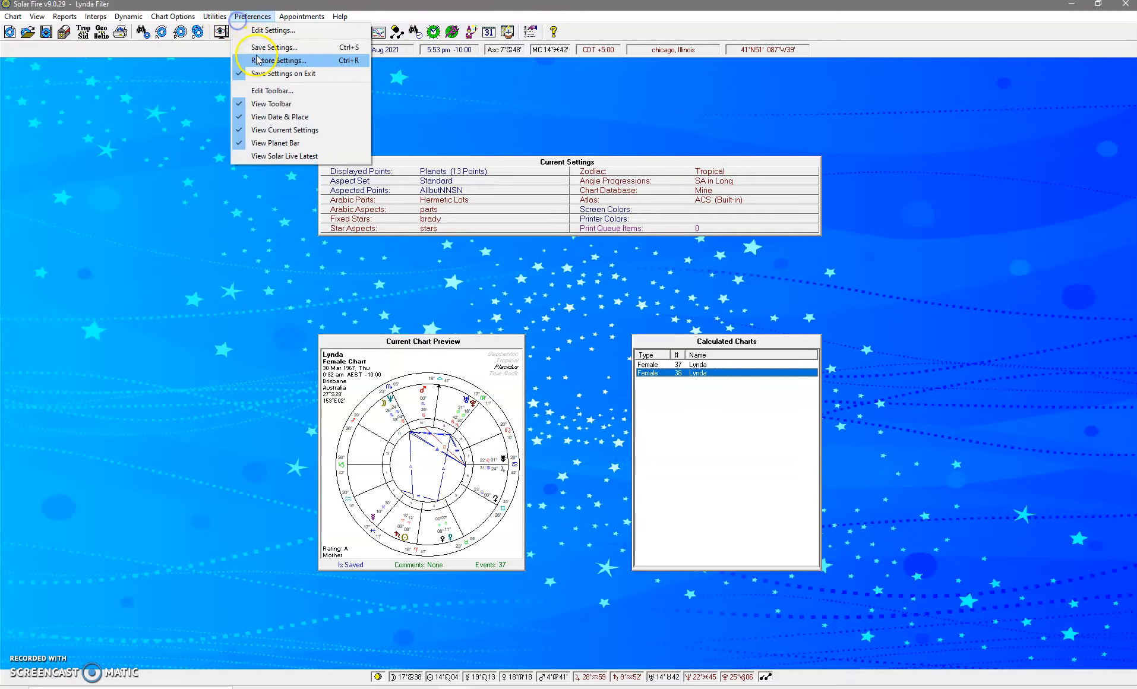
{"action": "left_click", "coordinate": [264, 30]}
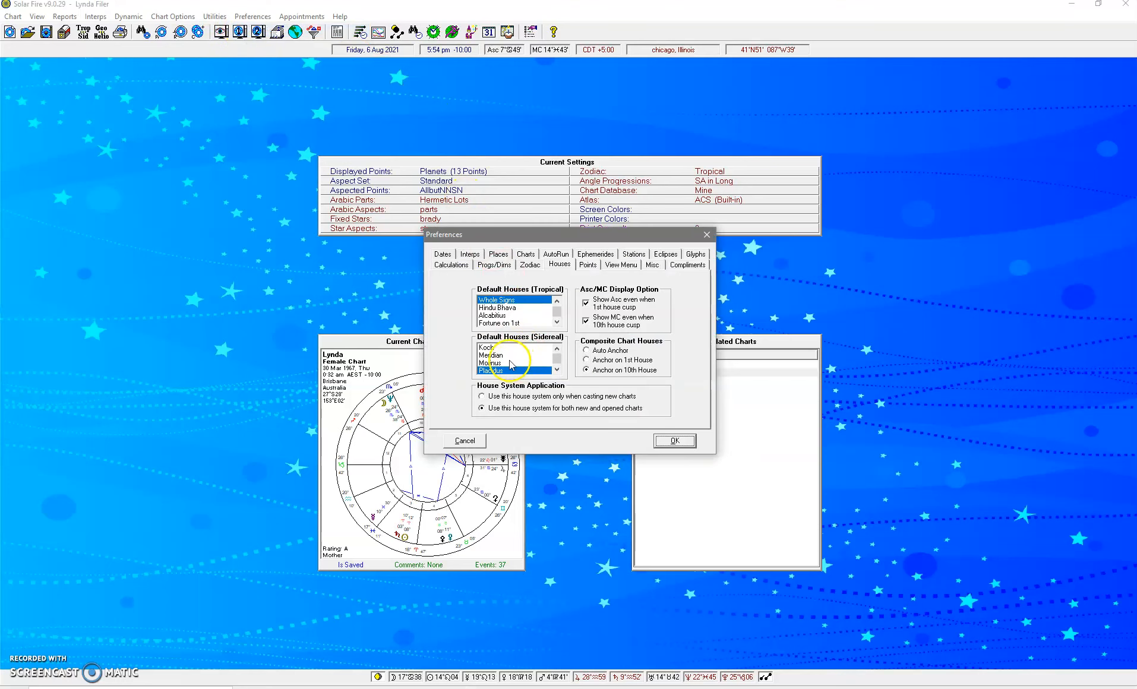
{"action": "left_click", "coordinate": [587, 266]}
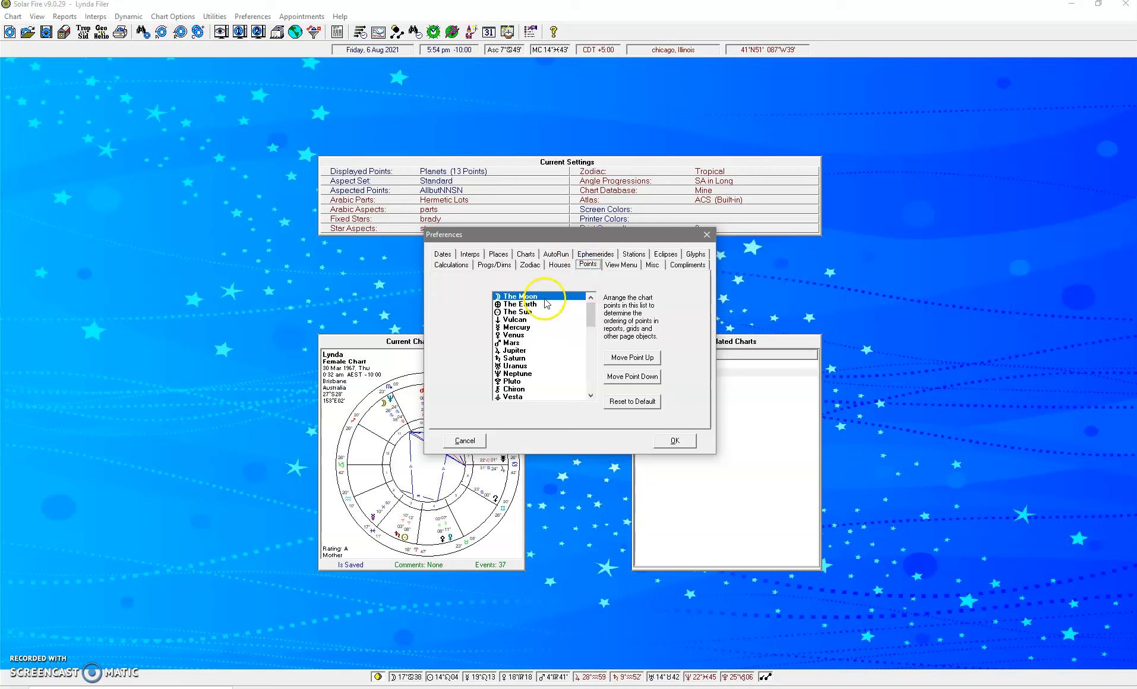
{"action": "scroll", "coordinate": [581, 354], "scroll_direction": "down", "scroll_amount": 6}
{"action": "scroll", "coordinate": [580, 355], "scroll_direction": "up", "scroll_amount": 6}
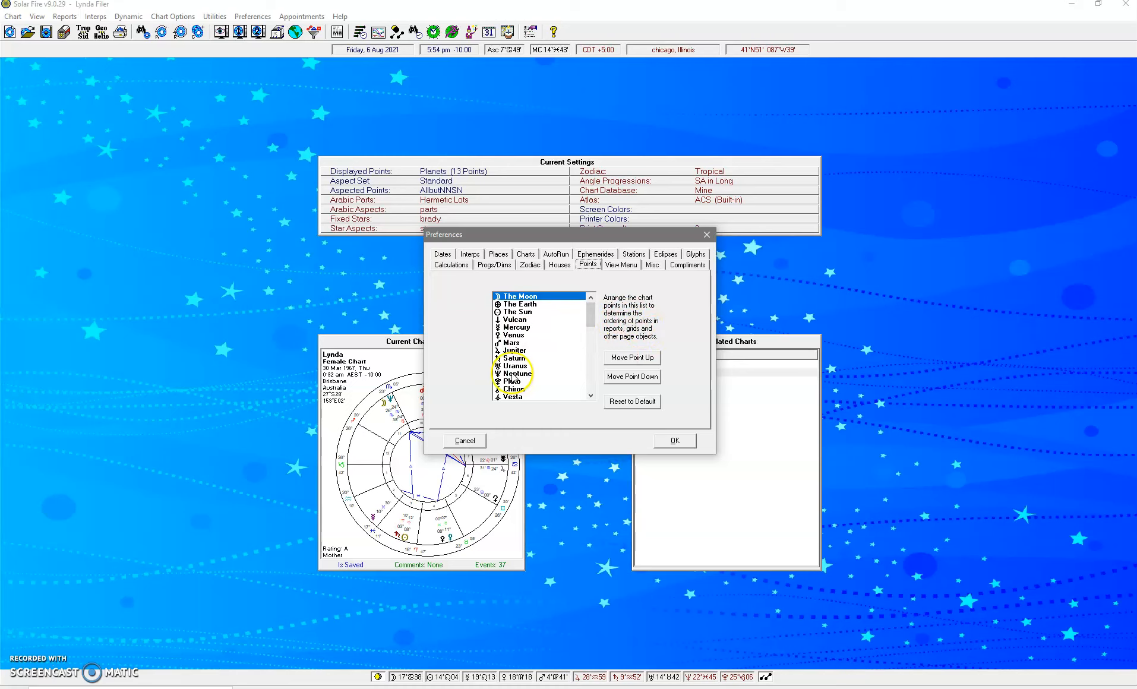
{"action": "left_click", "coordinate": [519, 312]}
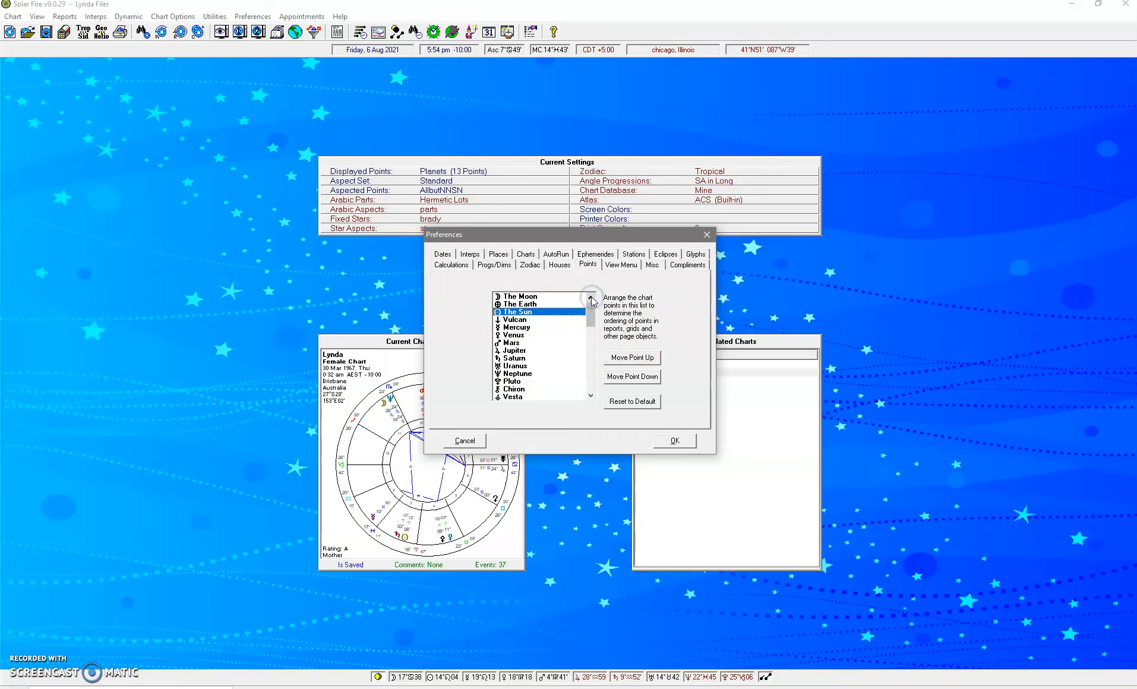
{"action": "left_click", "coordinate": [625, 360]}
{"action": "left_click", "coordinate": [623, 359]}
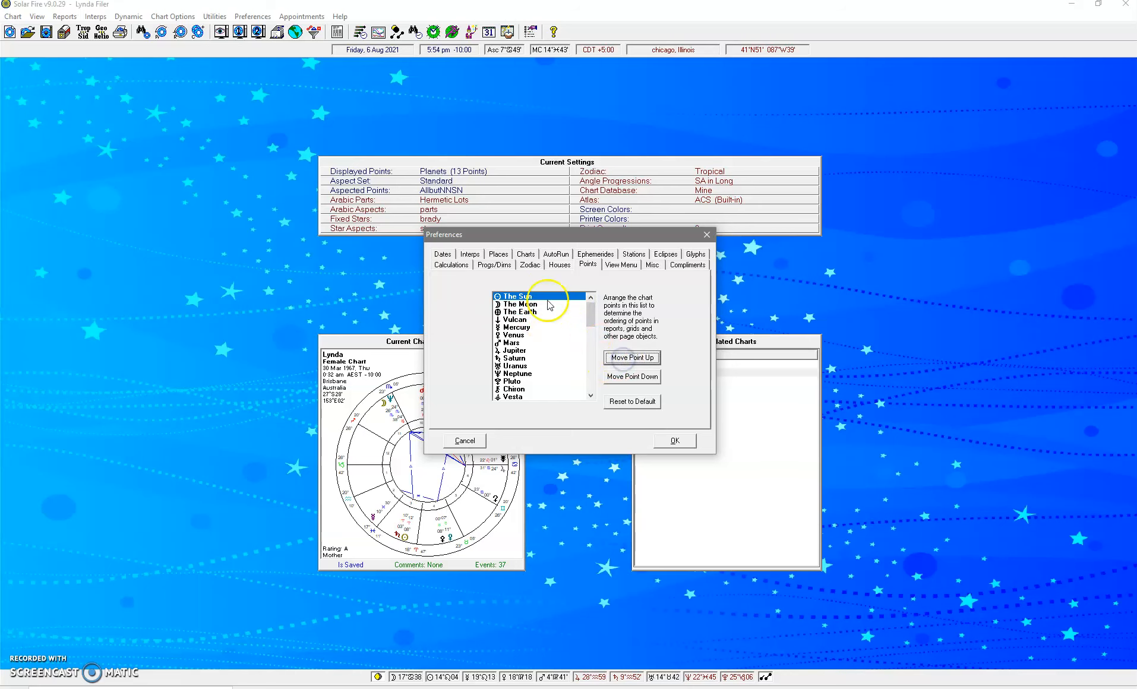
{"action": "left_click", "coordinate": [672, 440]}
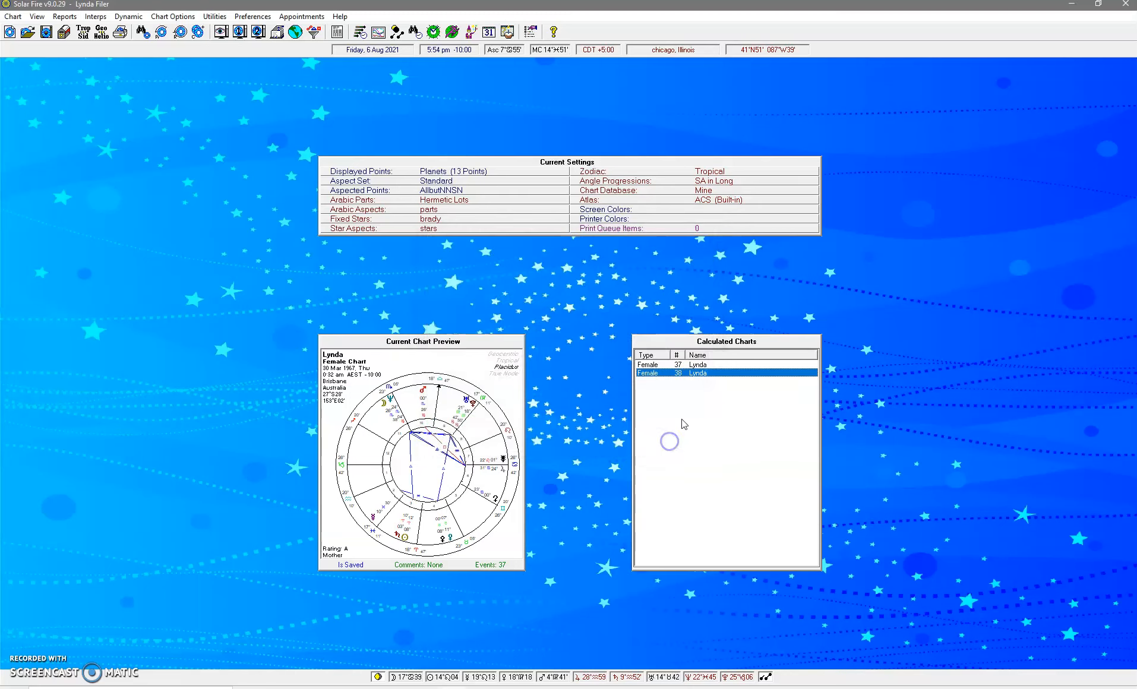
{"action": "double_click", "coordinate": [692, 379]}
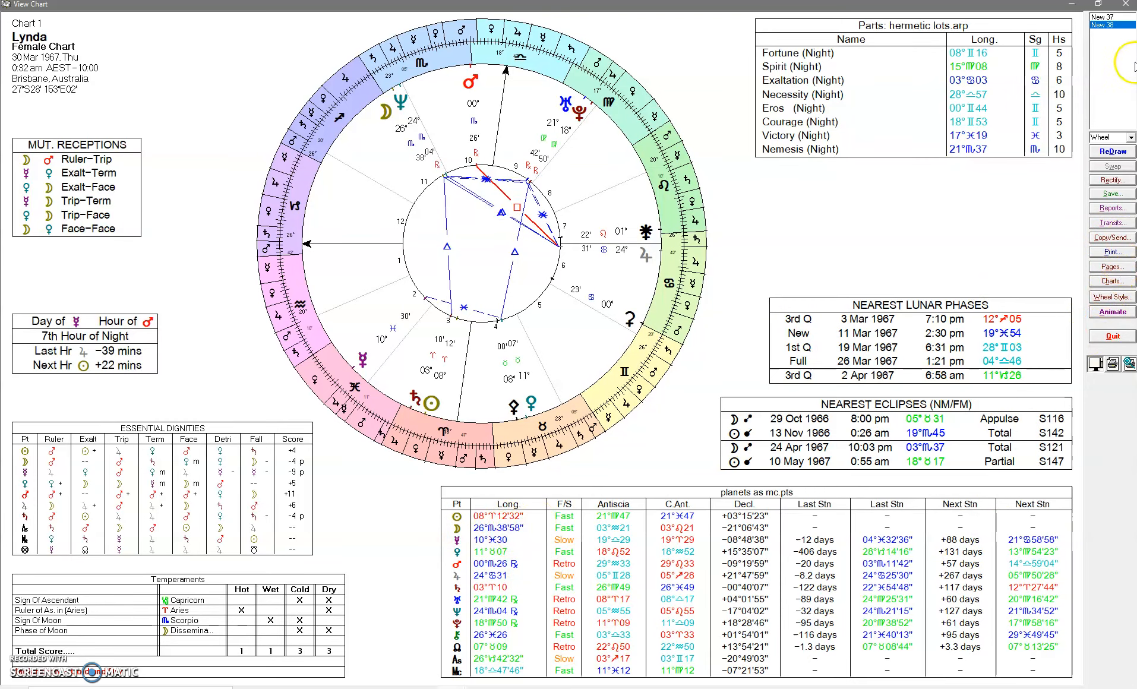
{"action": "left_click", "coordinate": [1125, 5]}
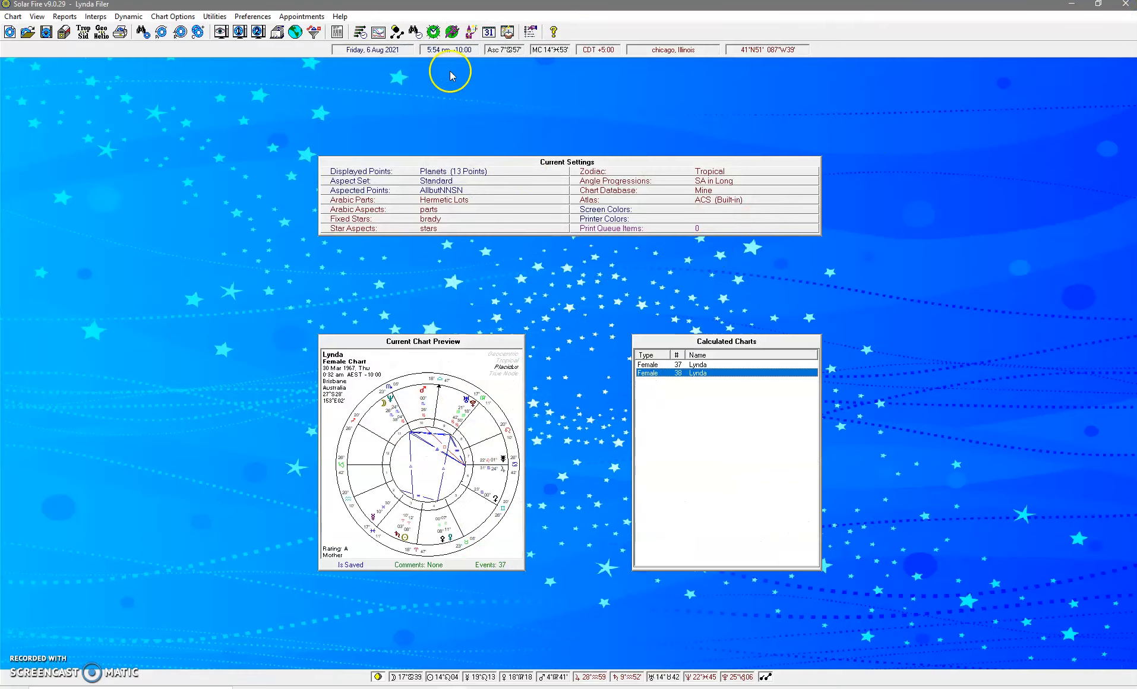
- Move The Sun down two places to below The Earth in the points order, save, and recheck the chart's tables
{"action": "left_click", "coordinate": [253, 17]}
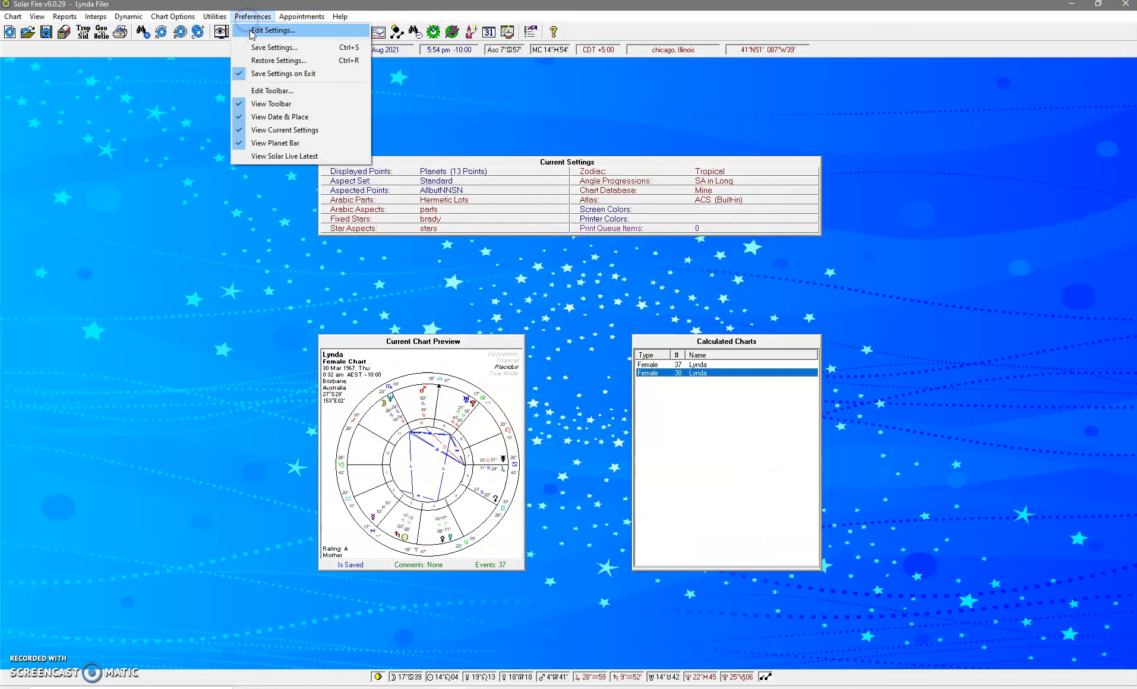
{"action": "left_click", "coordinate": [250, 31]}
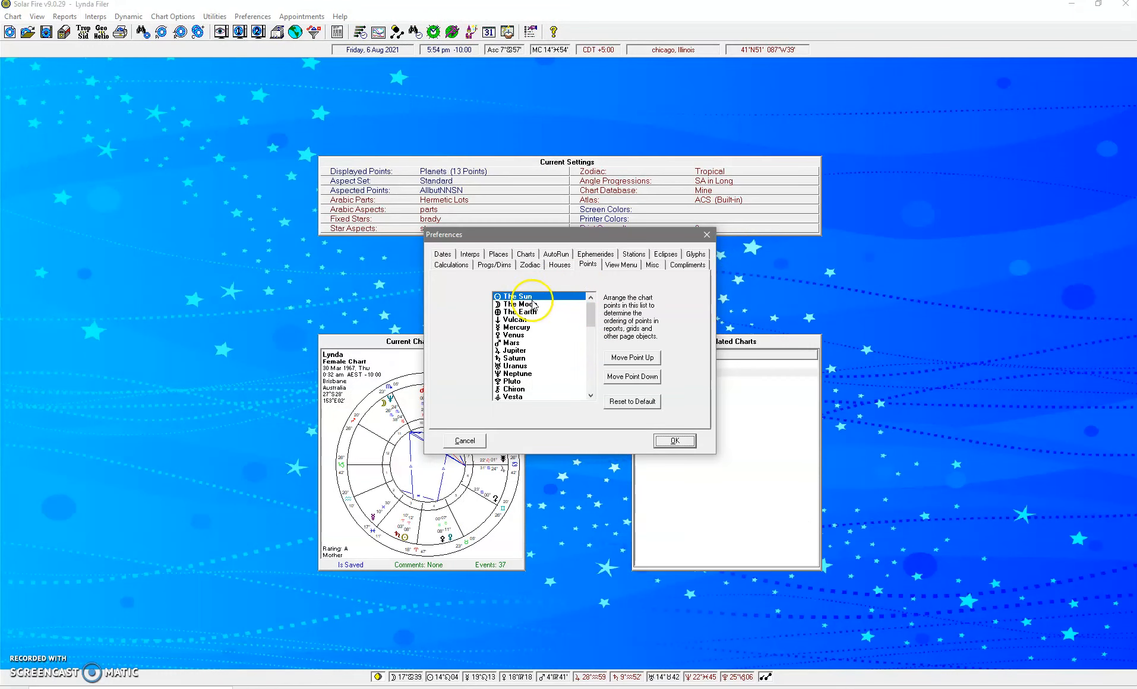
{"action": "left_click", "coordinate": [590, 396]}
{"action": "left_click", "coordinate": [590, 396]}
{"action": "left_click", "coordinate": [591, 297]}
{"action": "left_click", "coordinate": [591, 296]}
{"action": "left_click", "coordinate": [633, 377]}
{"action": "left_click", "coordinate": [633, 377]}
{"action": "left_click", "coordinate": [675, 441]}
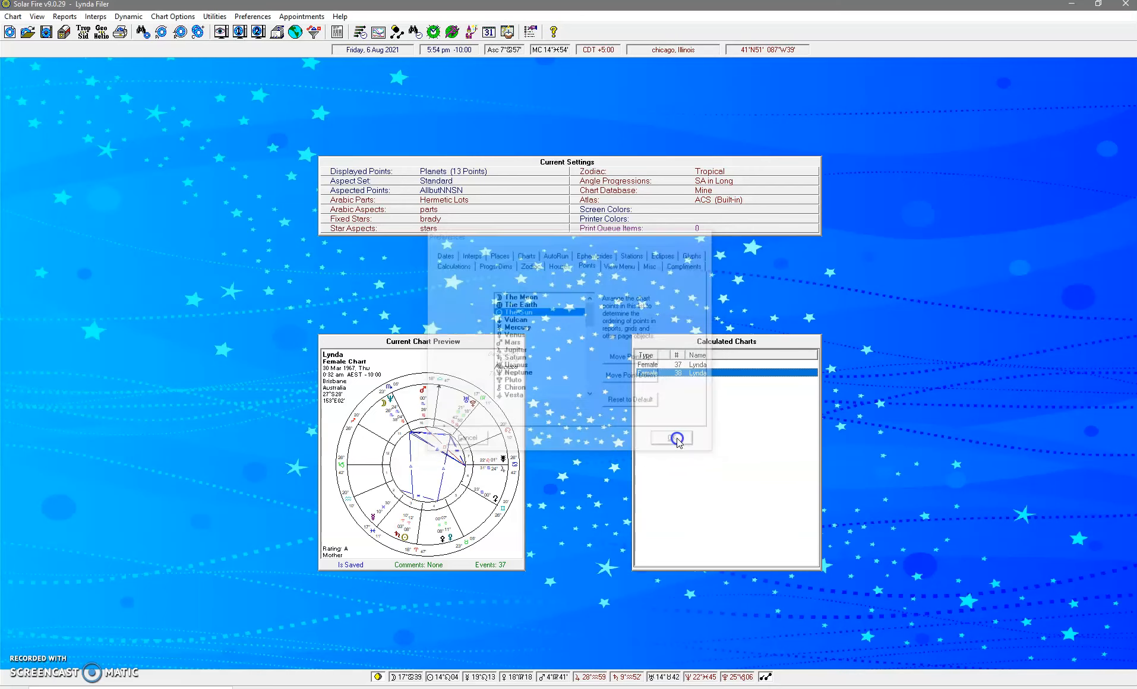
{"action": "double_click", "coordinate": [707, 372]}
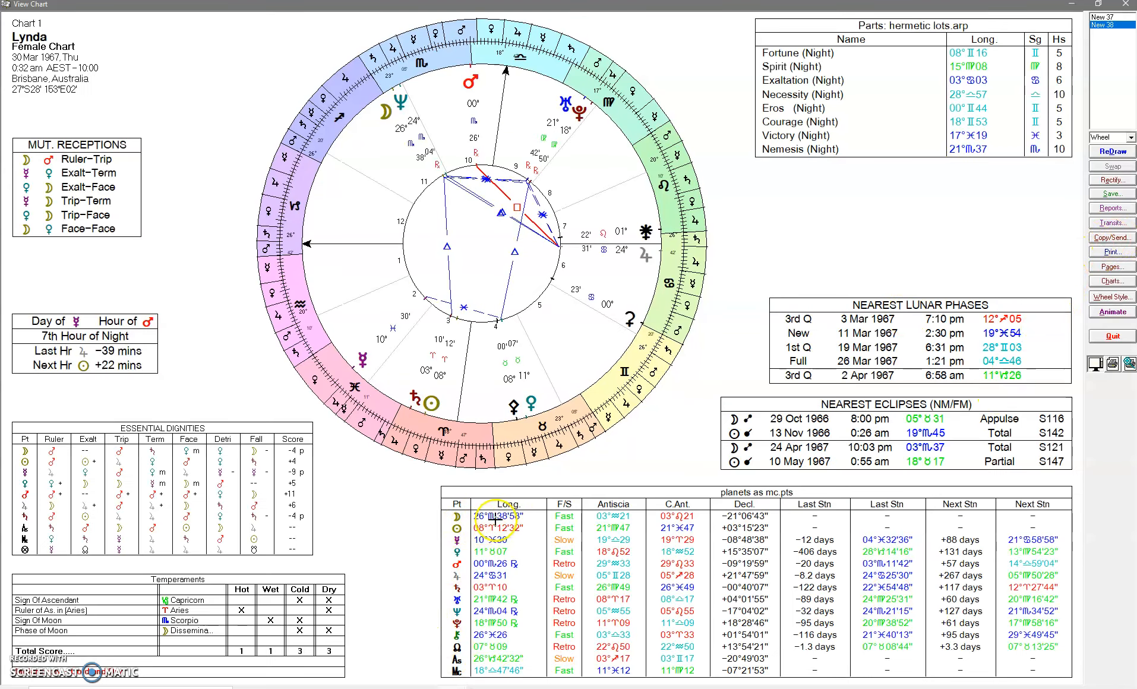
{"action": "left_click", "coordinate": [1129, 6]}
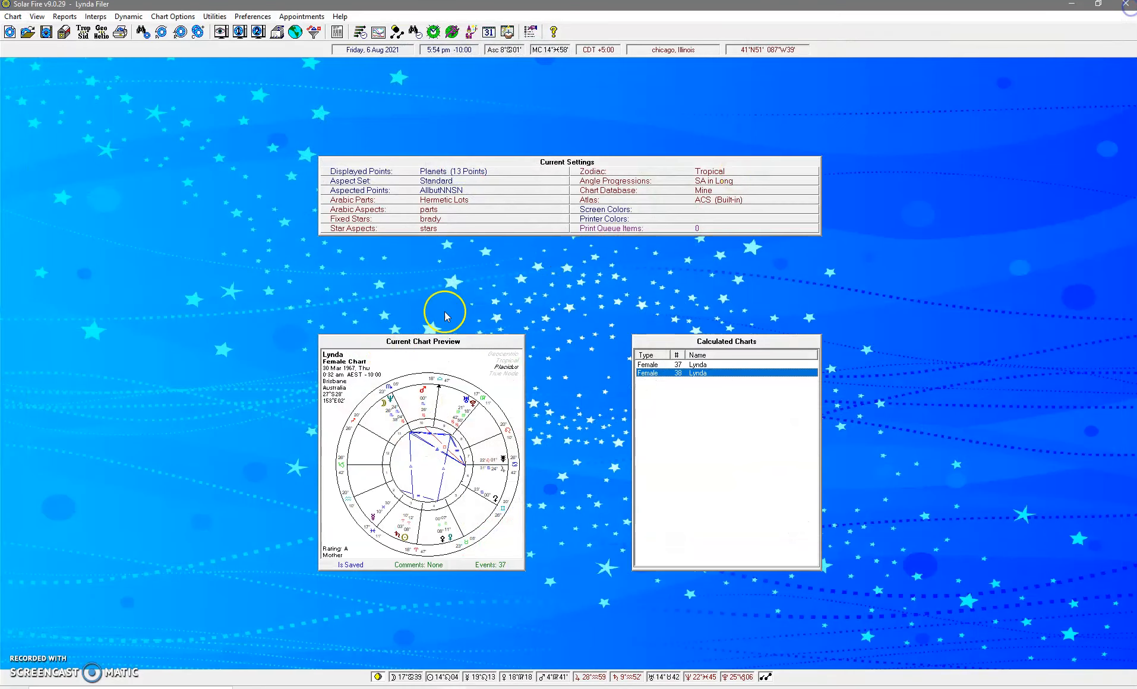
- Set the Current Chart page style preference to "chart only", save it, and view the female birth chart with that page
{"action": "left_click", "coordinate": [261, 17]}
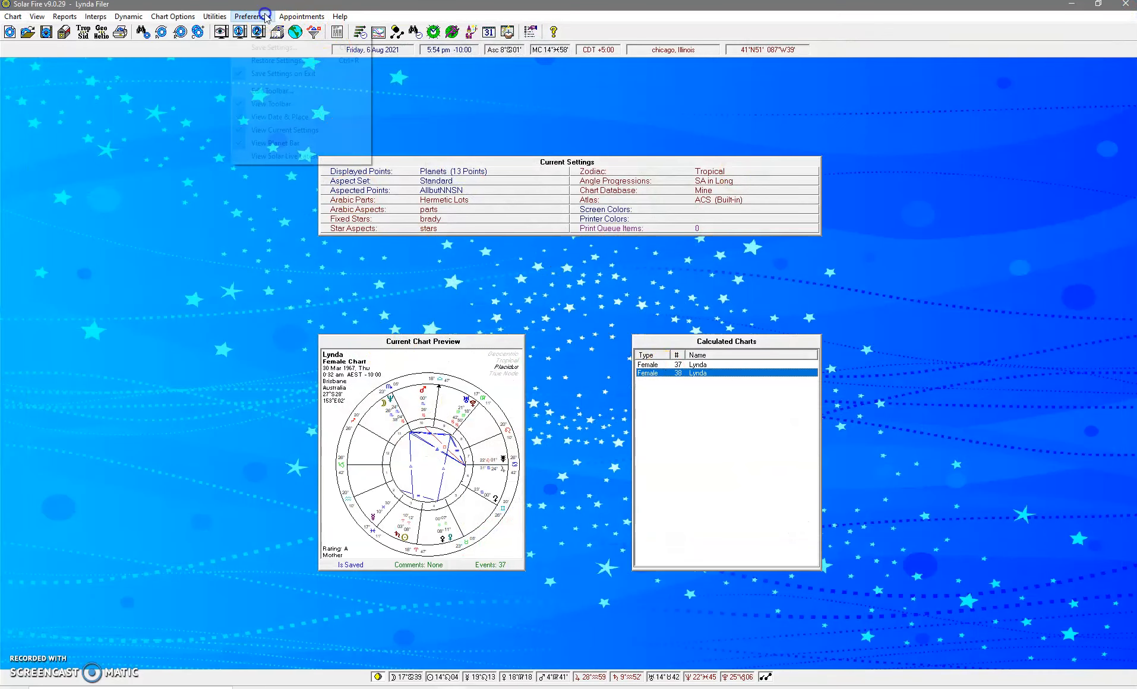
{"action": "left_click", "coordinate": [264, 30]}
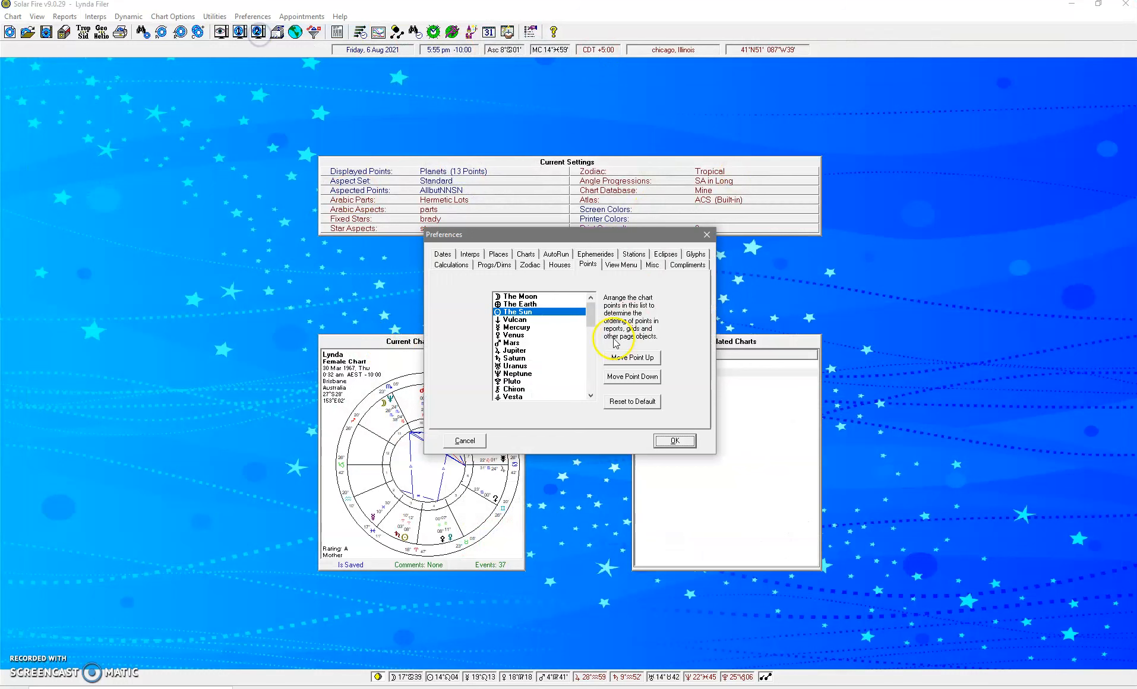
{"action": "left_click", "coordinate": [627, 265]}
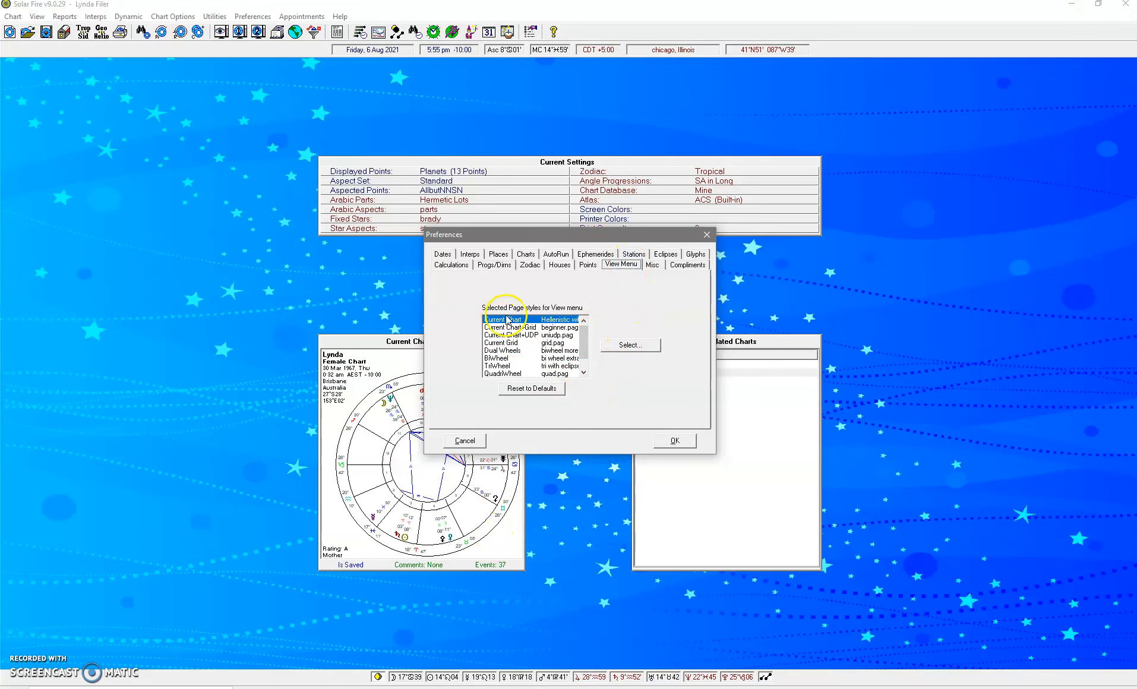
{"action": "mouse_move", "coordinate": [586, 345]}
{"action": "left_mouse_down"}
{"action": "mouse_move", "coordinate": [589, 358]}
{"action": "mouse_move", "coordinate": [587, 331]}
{"action": "left_mouse_up"}
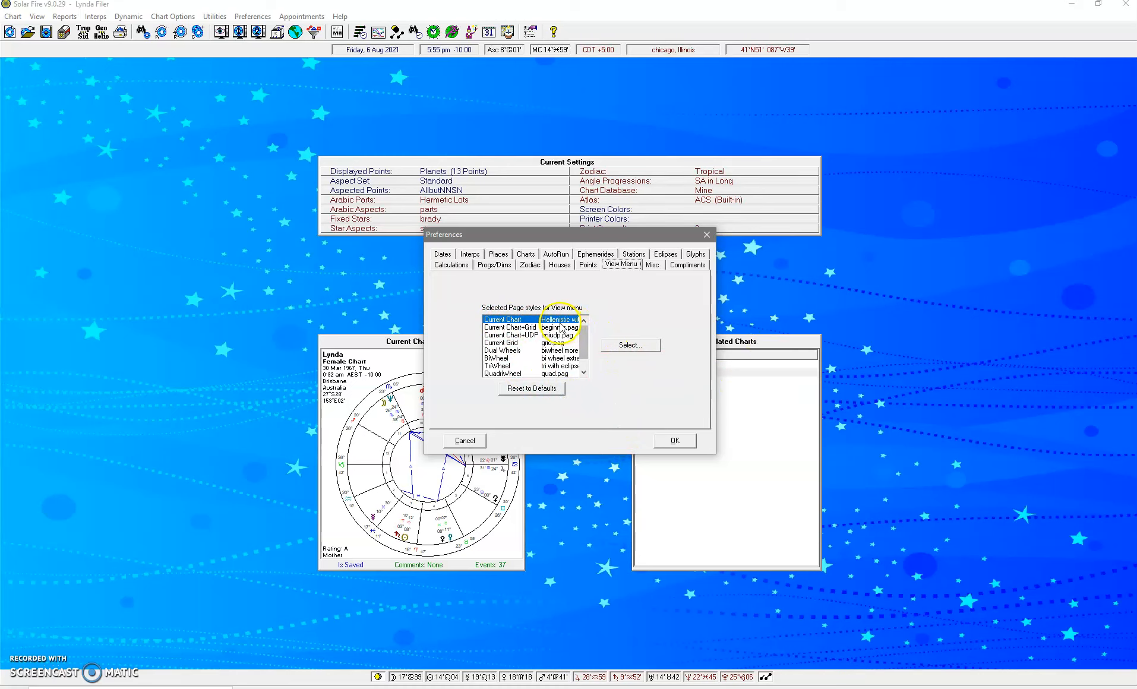
{"action": "left_click", "coordinate": [630, 345]}
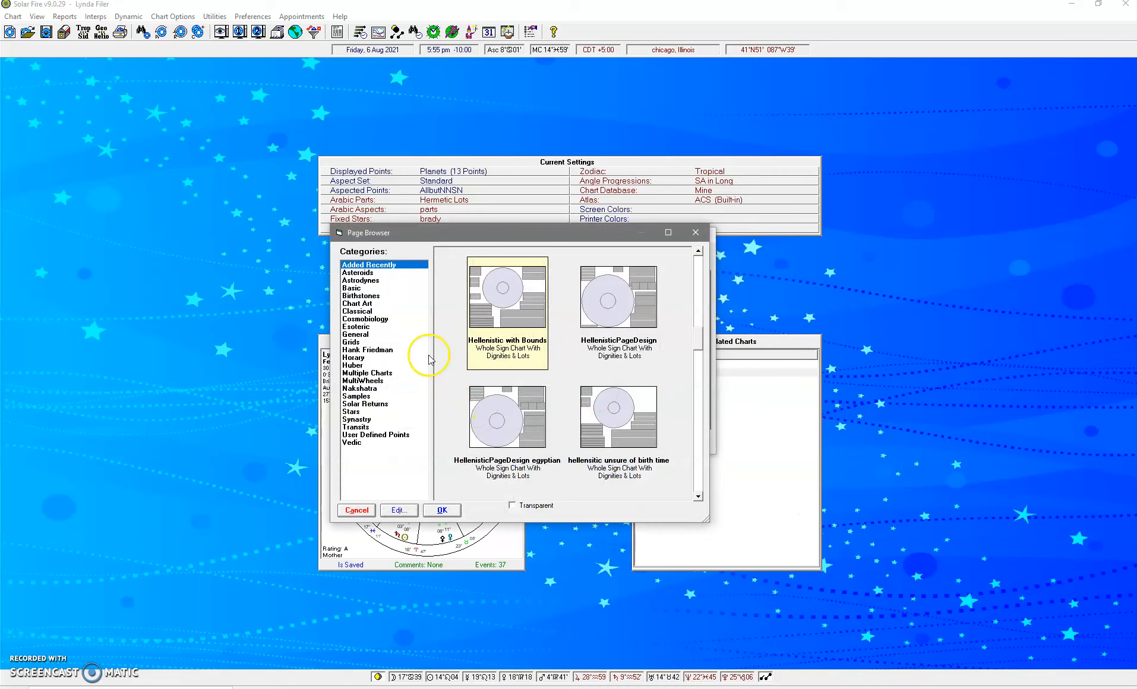
{"action": "scroll", "coordinate": [683, 338], "scroll_direction": "up", "scroll_amount": 5}
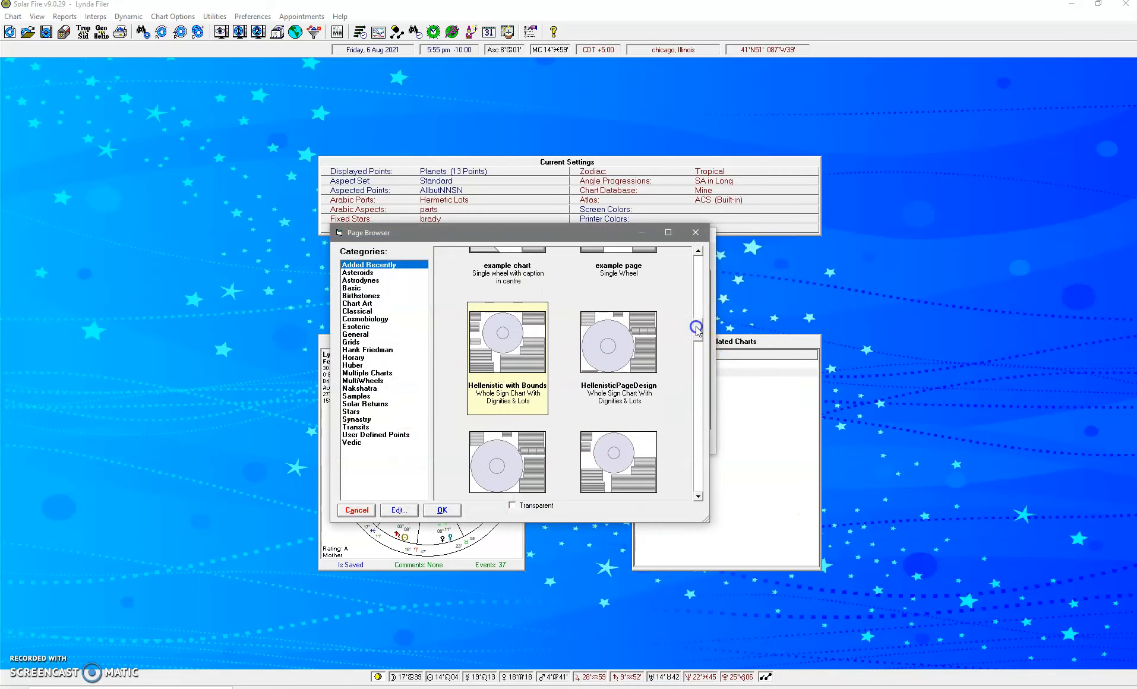
{"action": "left_click", "coordinate": [531, 381]}
{"action": "left_click", "coordinate": [434, 512]}
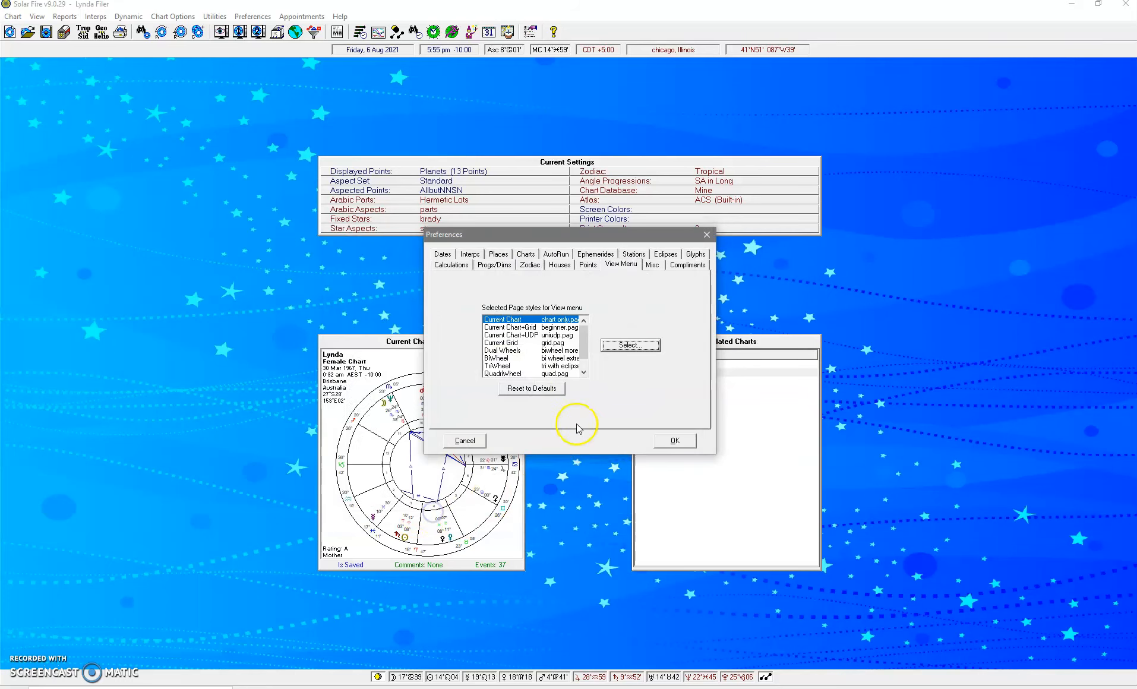
{"action": "left_click", "coordinate": [666, 441]}
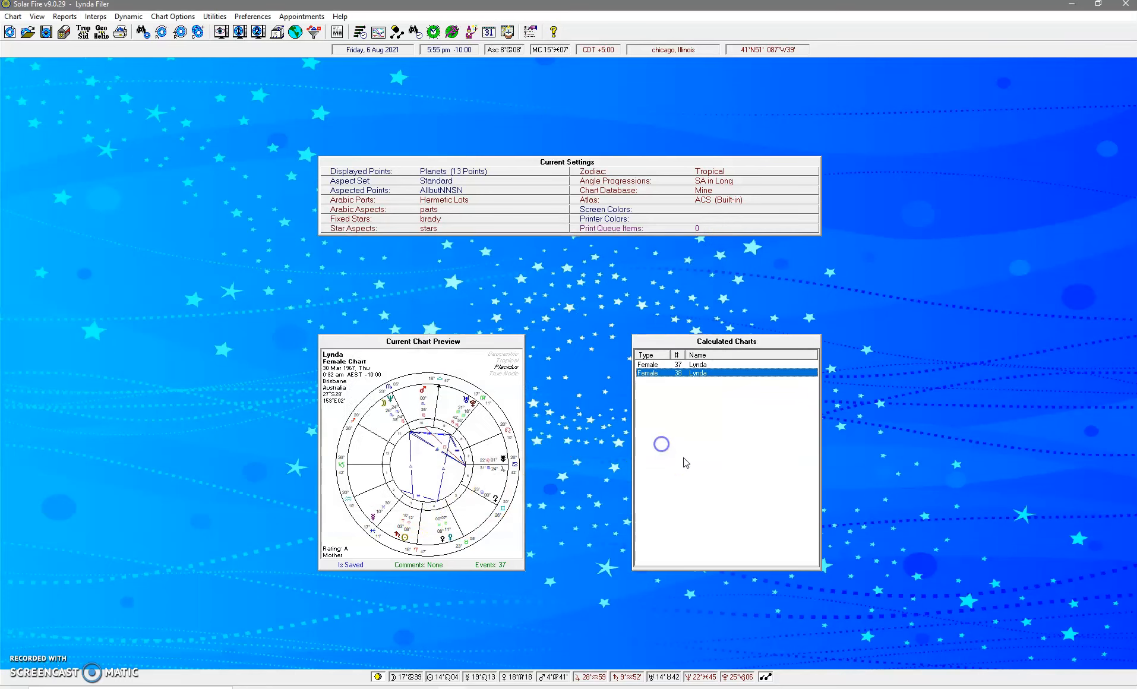
{"action": "double_click", "coordinate": [679, 374]}
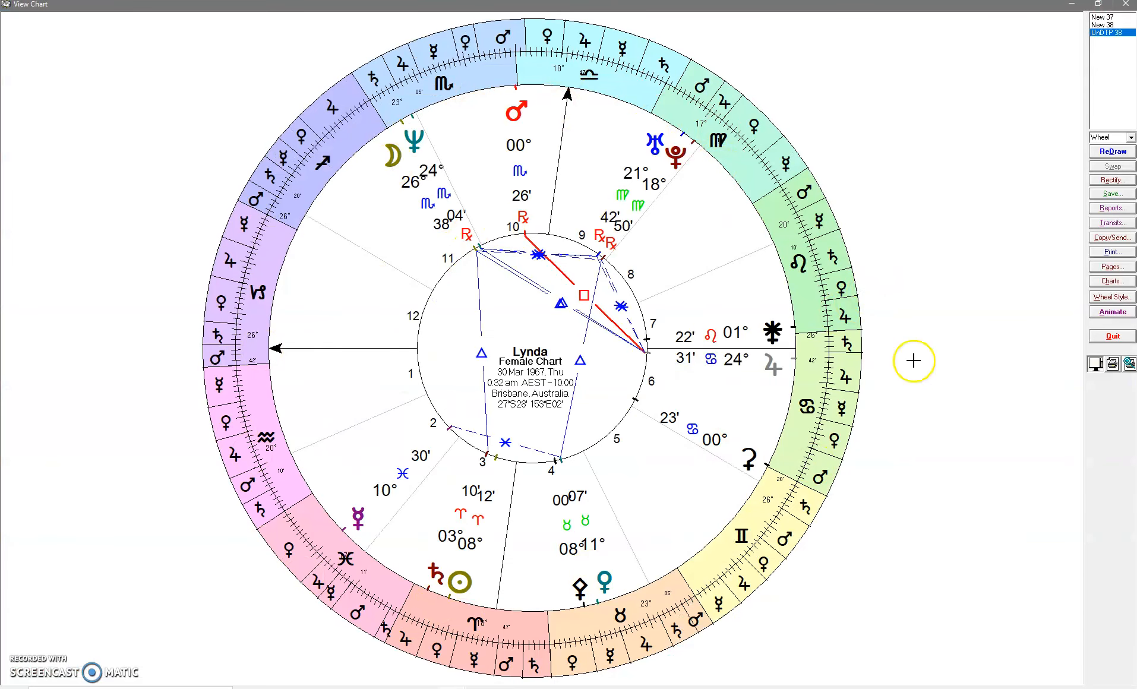
{"action": "left_click", "coordinate": [1125, 7]}
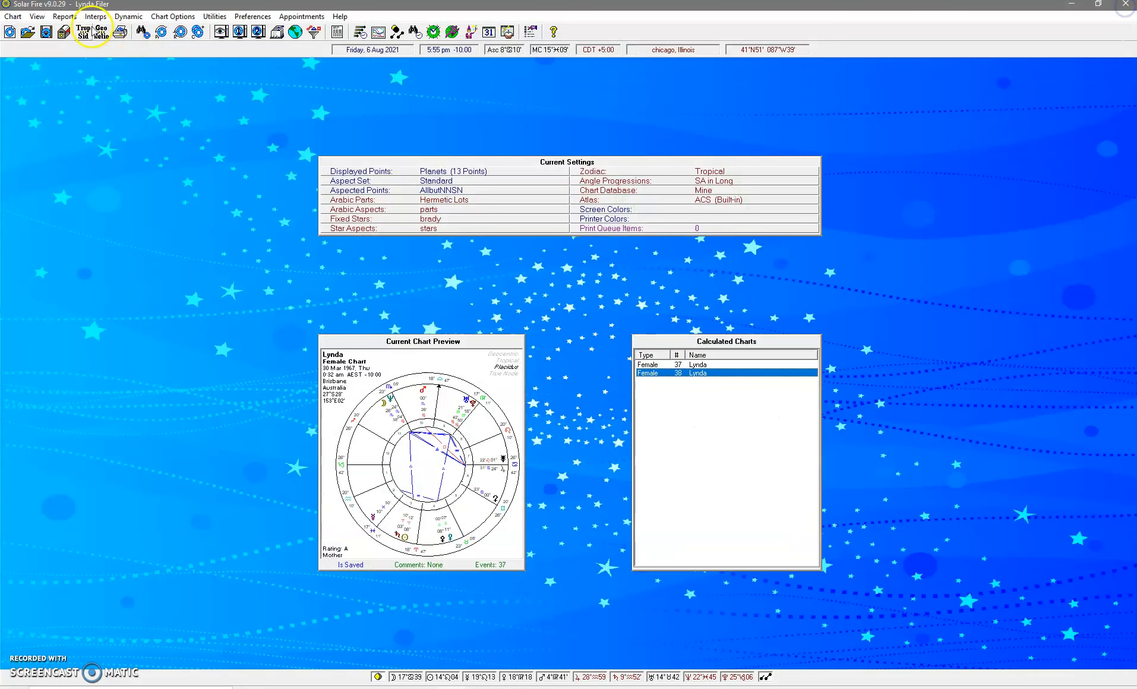
- Calculate a new transits event chart for 6 Aug 2021 in Brisbane and view its wheel
{"action": "left_click", "coordinate": [14, 16]}
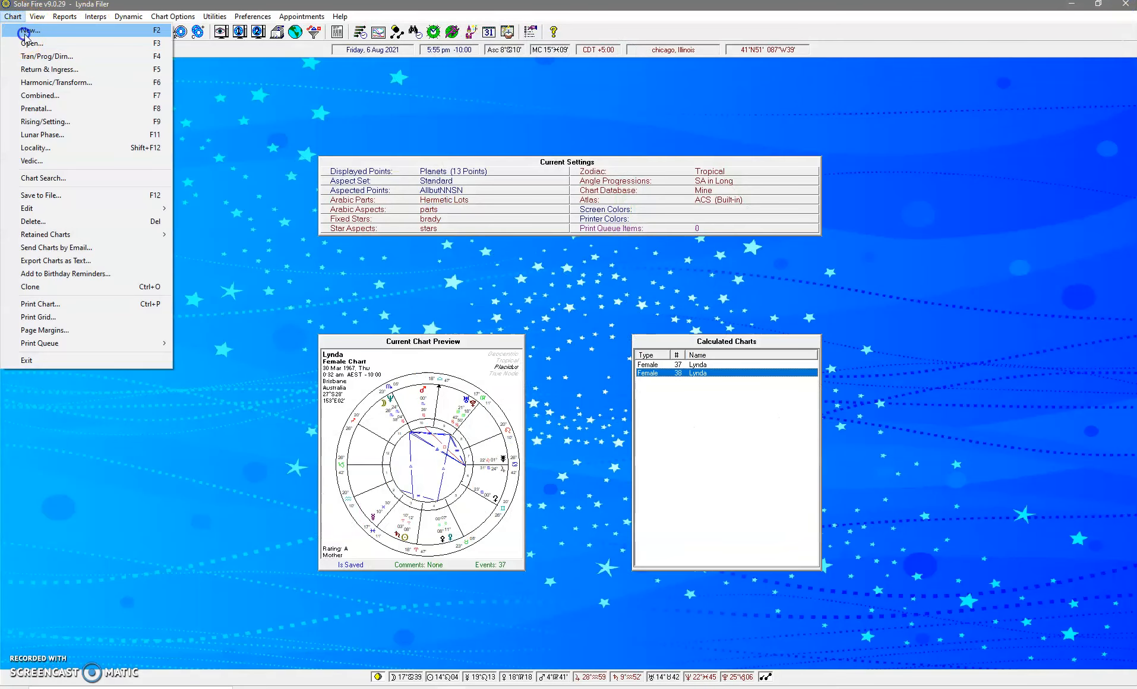
{"action": "left_click", "coordinate": [18, 31]}
{"action": "left_click", "coordinate": [404, 300]}
{"action": "left_click", "coordinate": [694, 428]}
{"action": "double_click", "coordinate": [716, 384]}
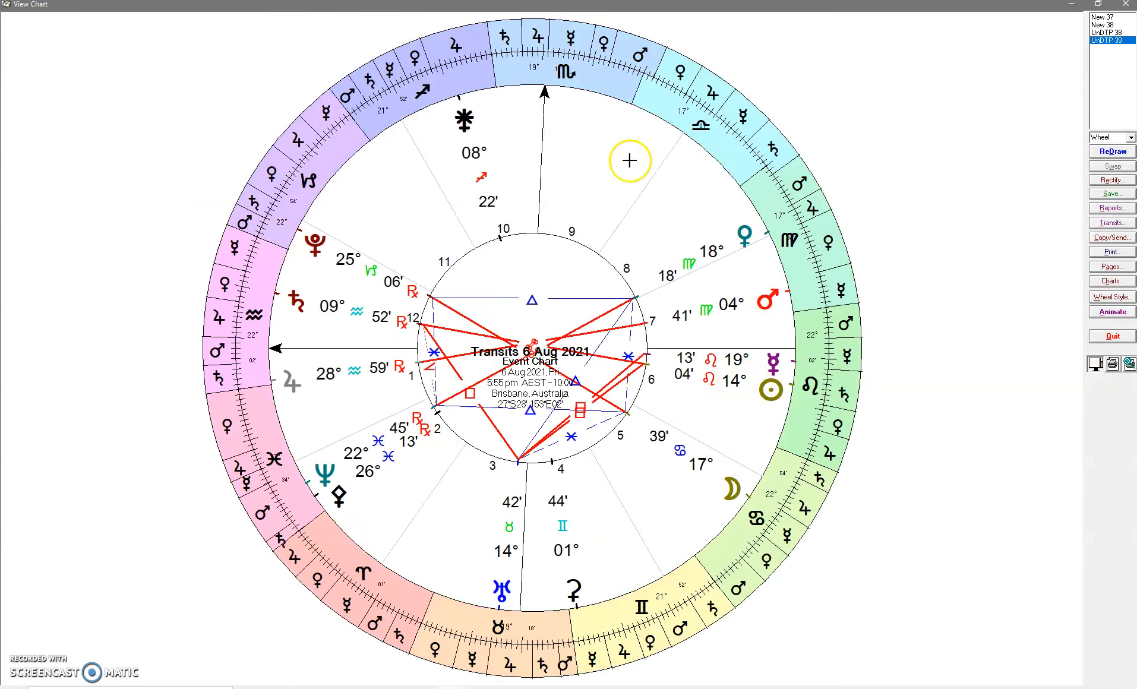
{"action": "left_click", "coordinate": [1125, 4]}
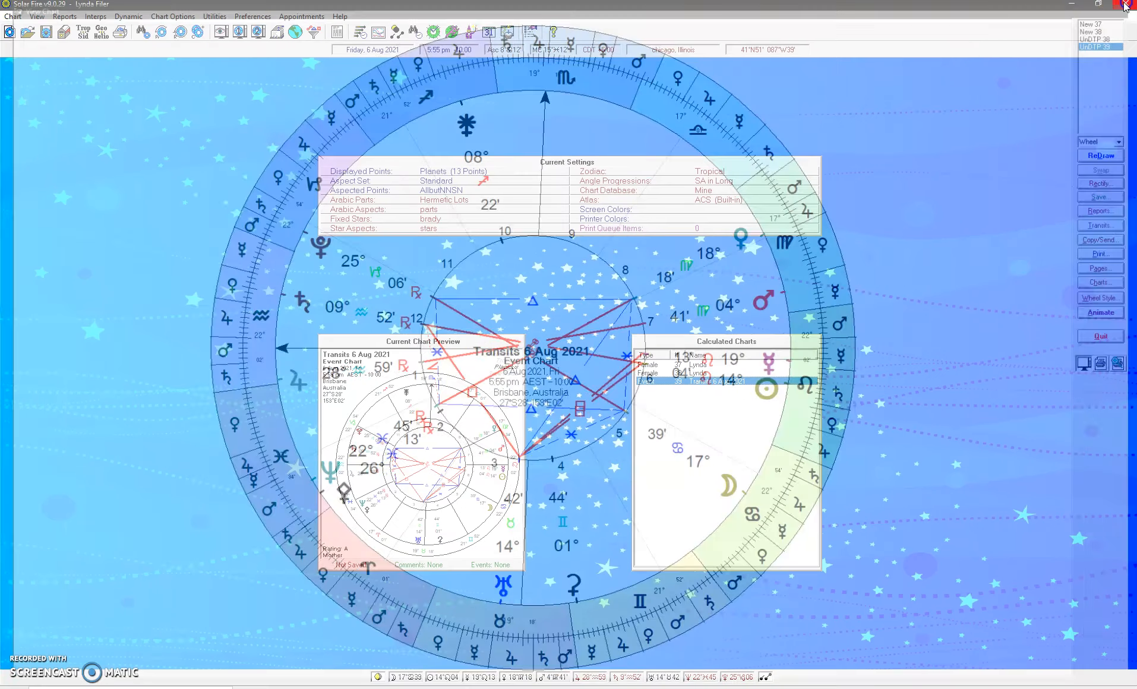
- Set the Current Chart page style to "Hellenistic with Bounds", save the preferences, and view the transits chart on that page
{"action": "left_click", "coordinate": [248, 16]}
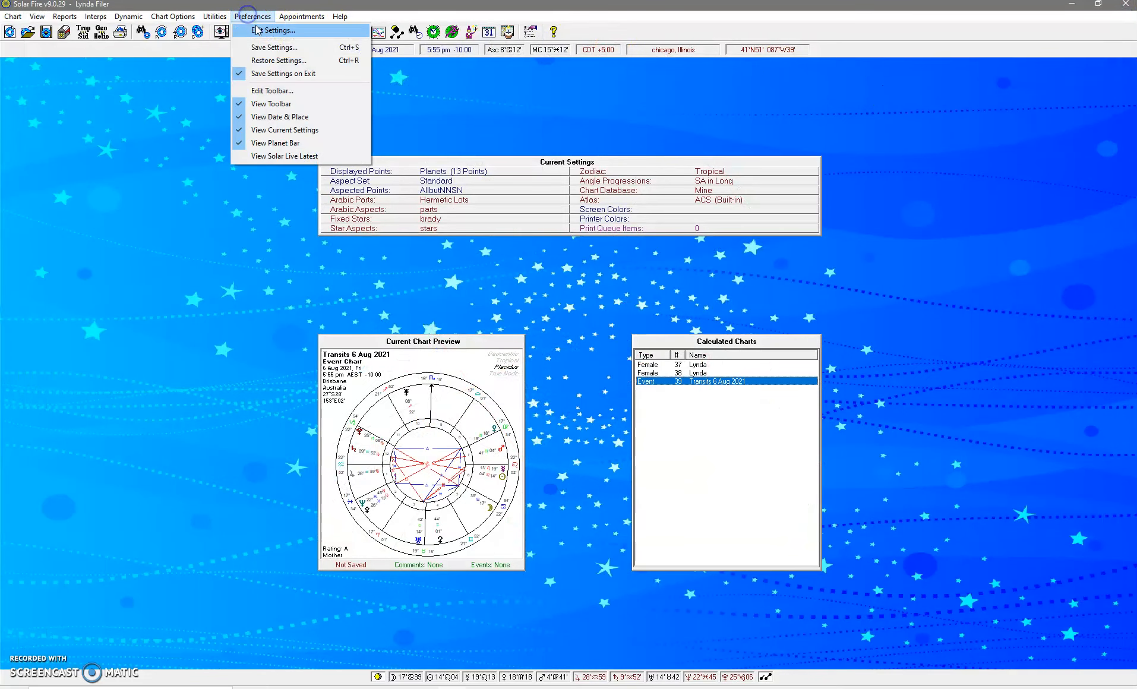
{"action": "left_click", "coordinate": [267, 26]}
{"action": "left_click", "coordinate": [631, 344]}
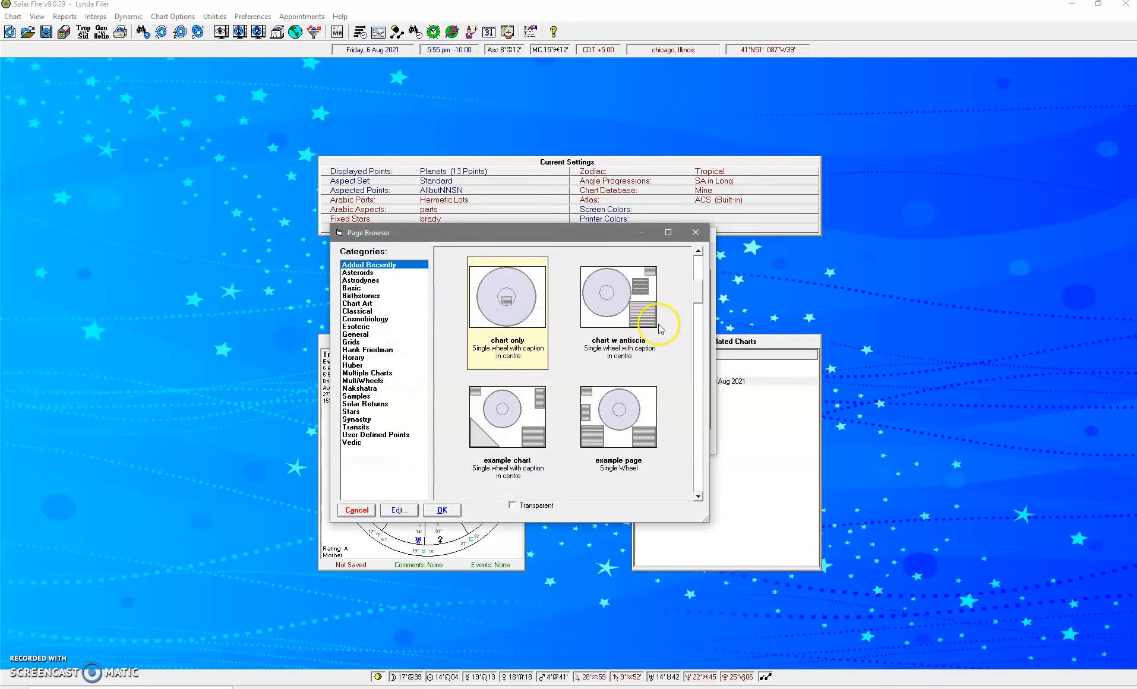
{"action": "left_click_drag", "start_coordinate": [700, 293], "coordinate": [678, 336]}
{"action": "left_click", "coordinate": [495, 303]}
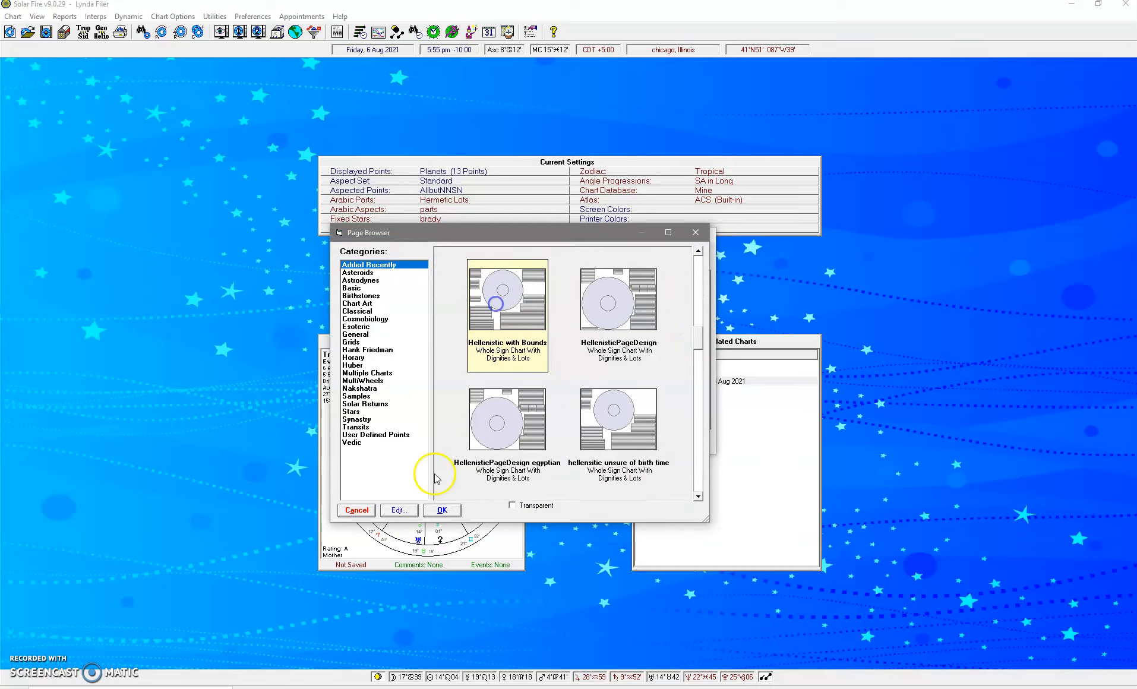
{"action": "left_click", "coordinate": [445, 508]}
{"action": "left_click", "coordinate": [660, 441]}
{"action": "double_click", "coordinate": [726, 394]}
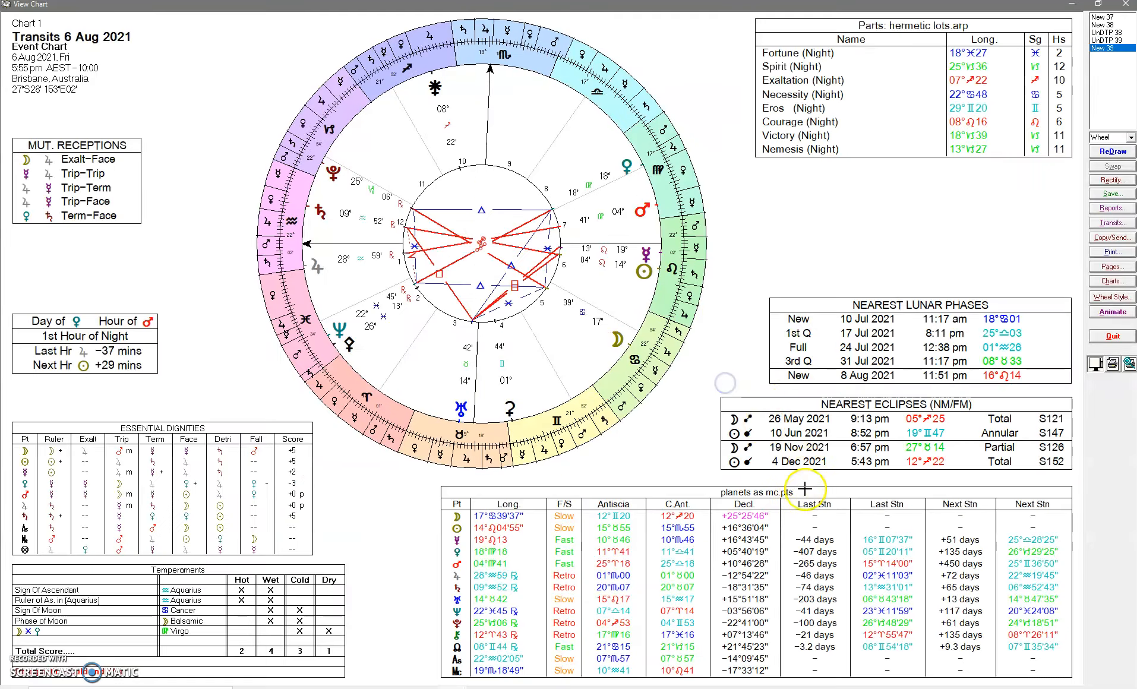
{"action": "left_click", "coordinate": [1128, 5]}
- Review the preference settings for compliments text, glyphs, eclipse times, planetary stations and Swiss Ephemeris location
{"action": "left_click", "coordinate": [252, 16]}
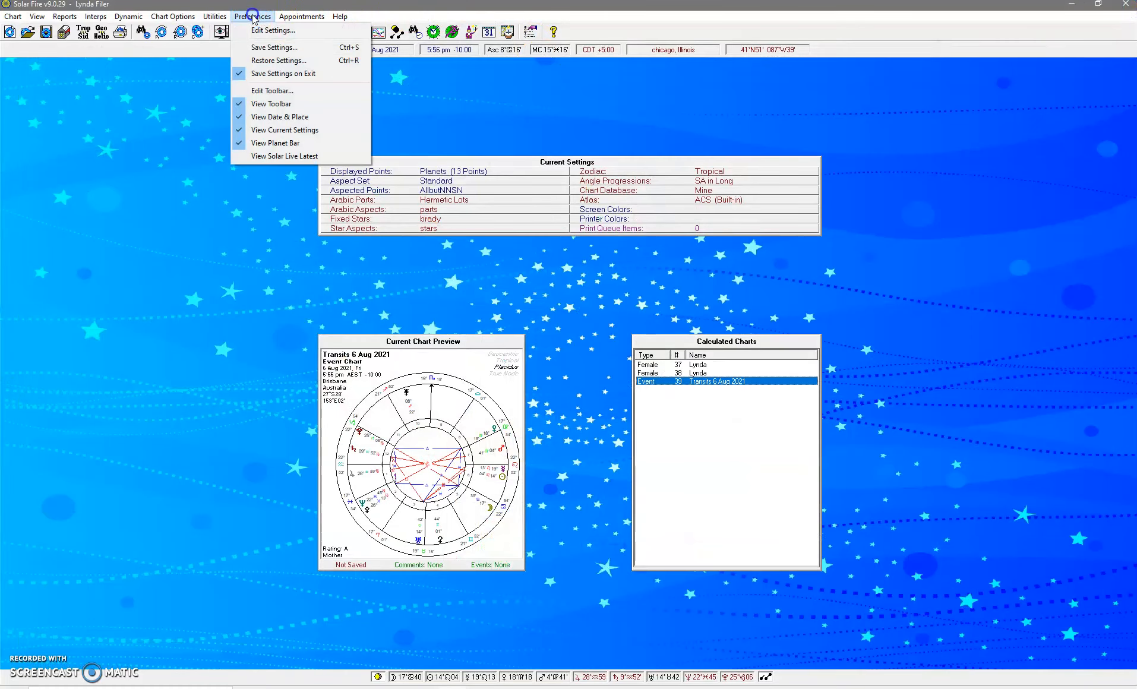
{"action": "left_click", "coordinate": [270, 30]}
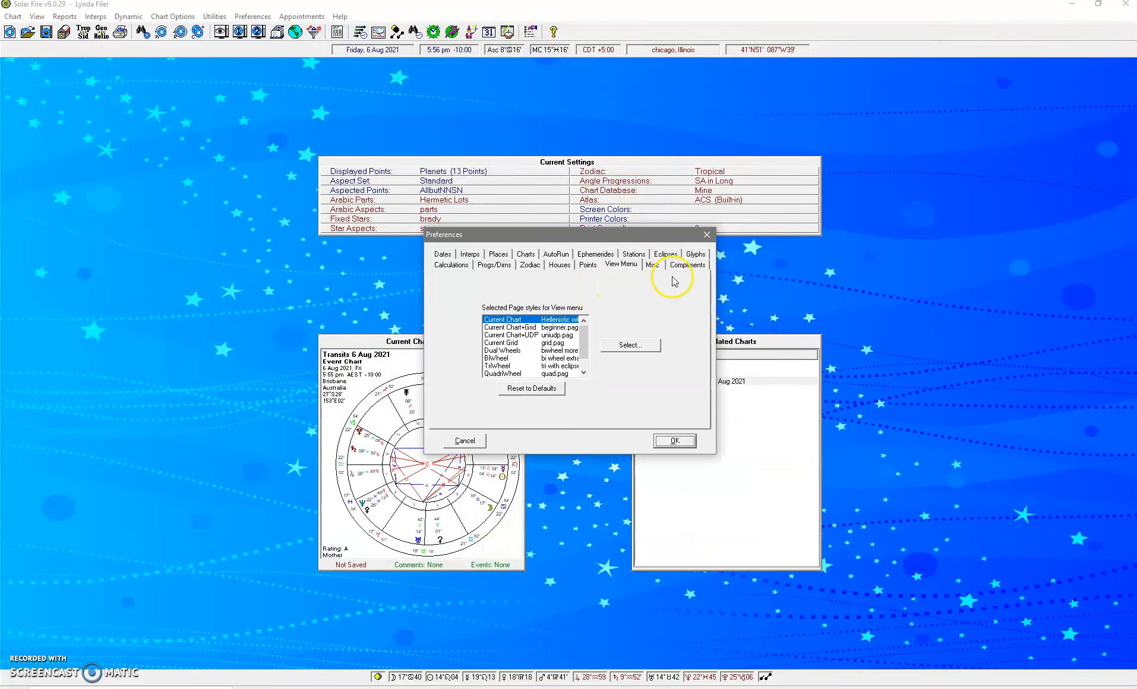
{"action": "left_click", "coordinate": [688, 266]}
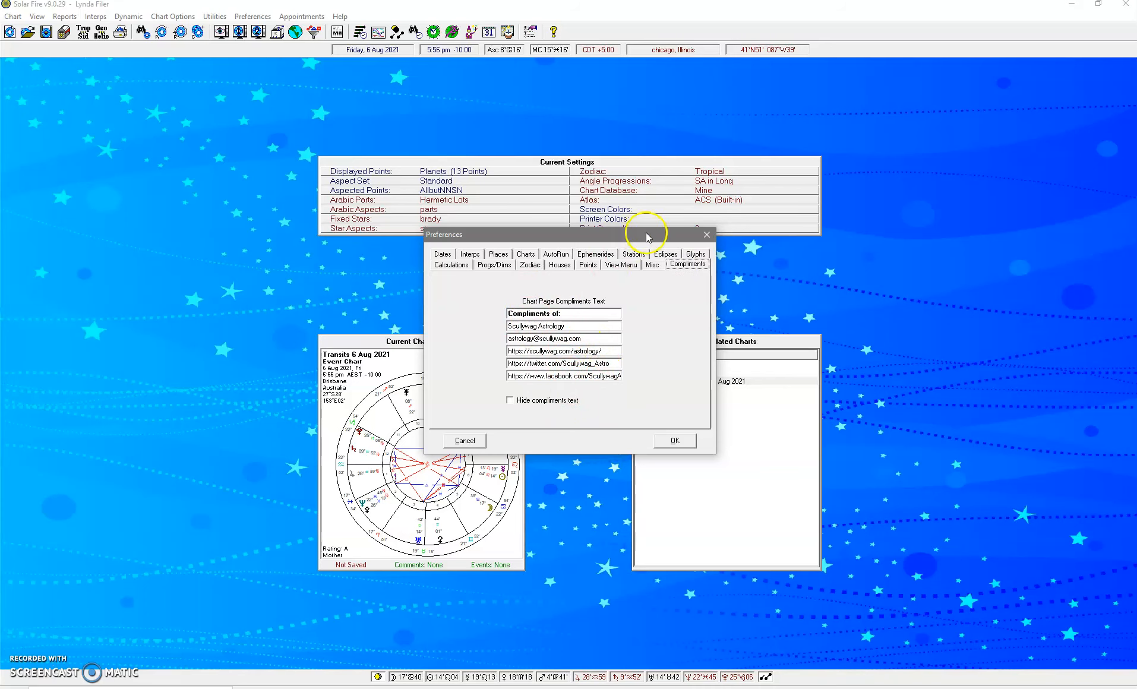
{"action": "left_click", "coordinate": [694, 254]}
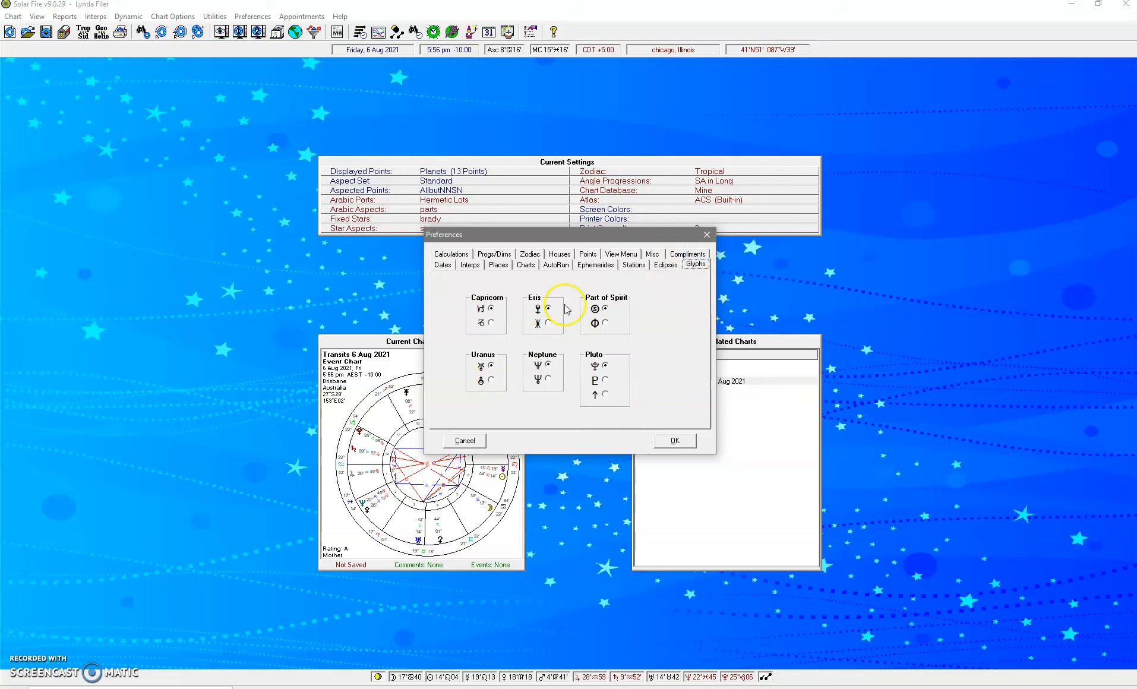
{"action": "left_click", "coordinate": [672, 267]}
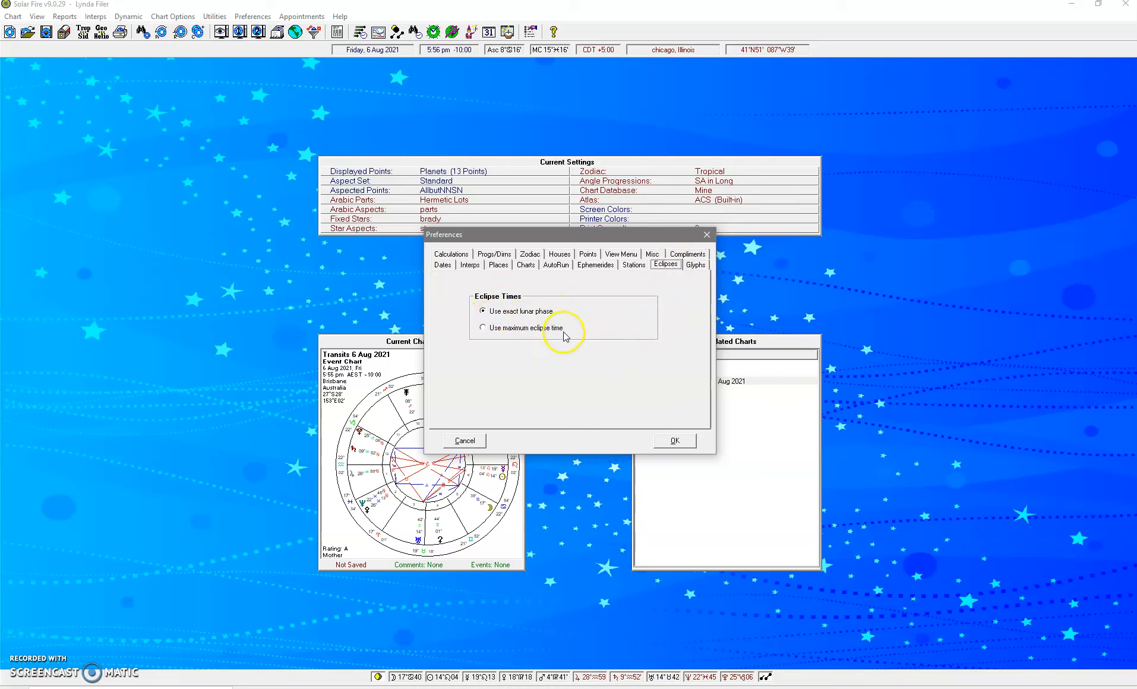
{"action": "left_click", "coordinate": [635, 265]}
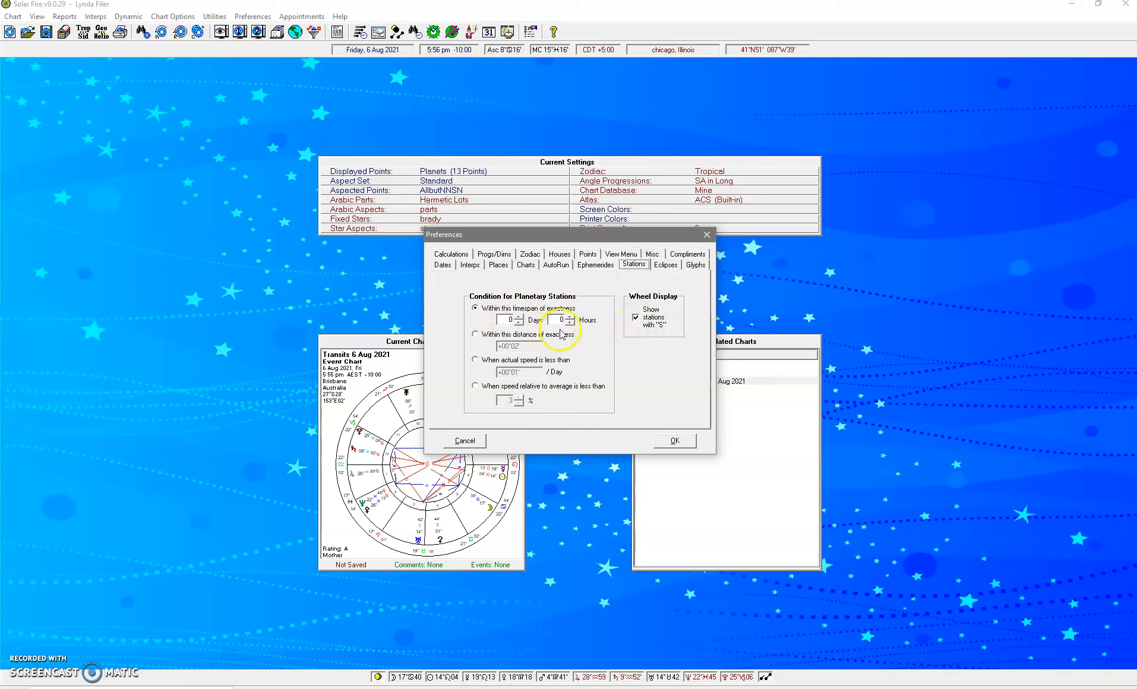
{"action": "left_click", "coordinate": [598, 265]}
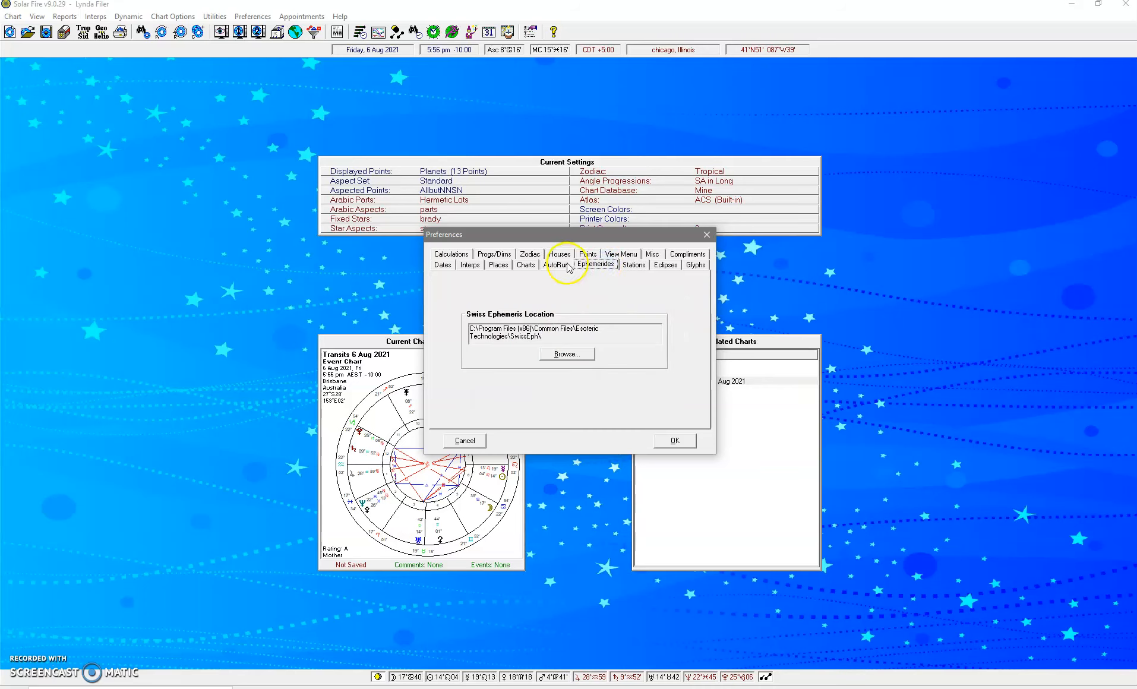
- Set the Astrologer's Assistant task that runs on startup to LunPhSE.tsk and save the preferences
{"action": "left_click", "coordinate": [556, 264]}
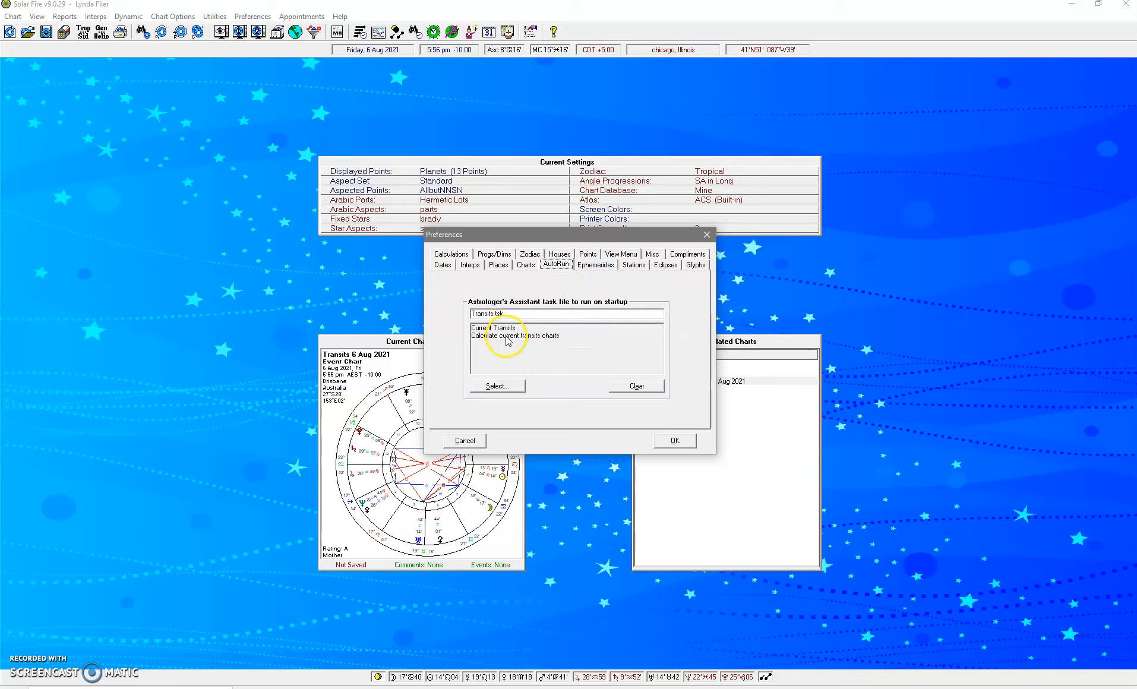
{"action": "left_click", "coordinate": [506, 385]}
{"action": "left_click", "coordinate": [501, 385]}
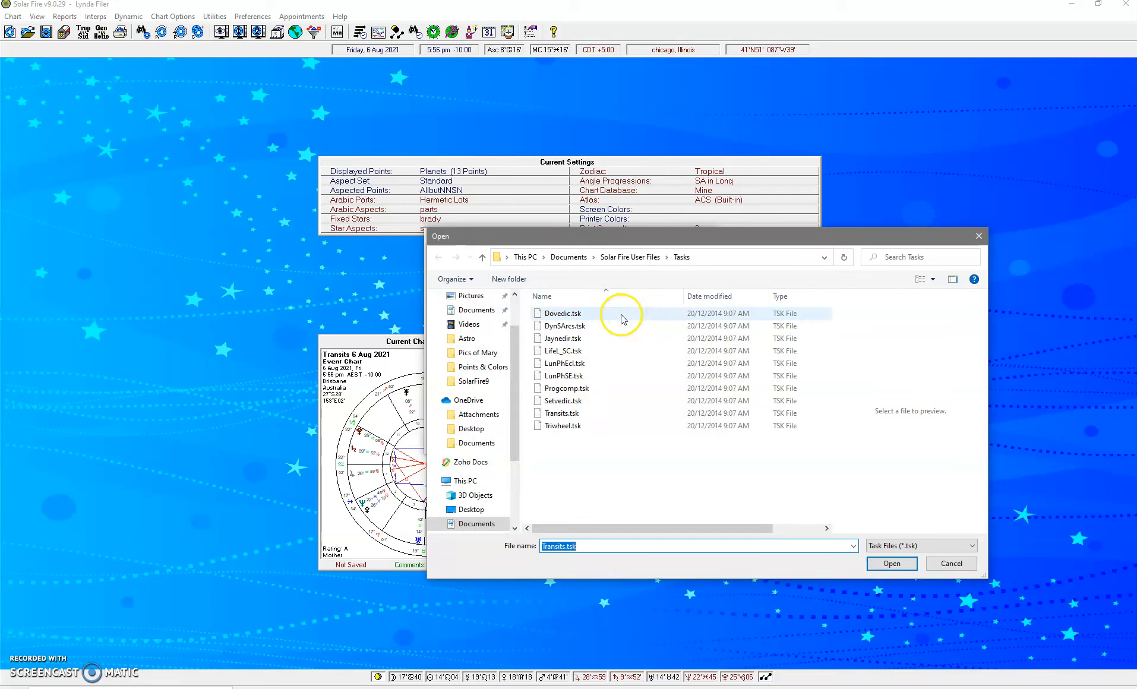
{"action": "left_click", "coordinate": [581, 377]}
{"action": "left_click", "coordinate": [874, 560]}
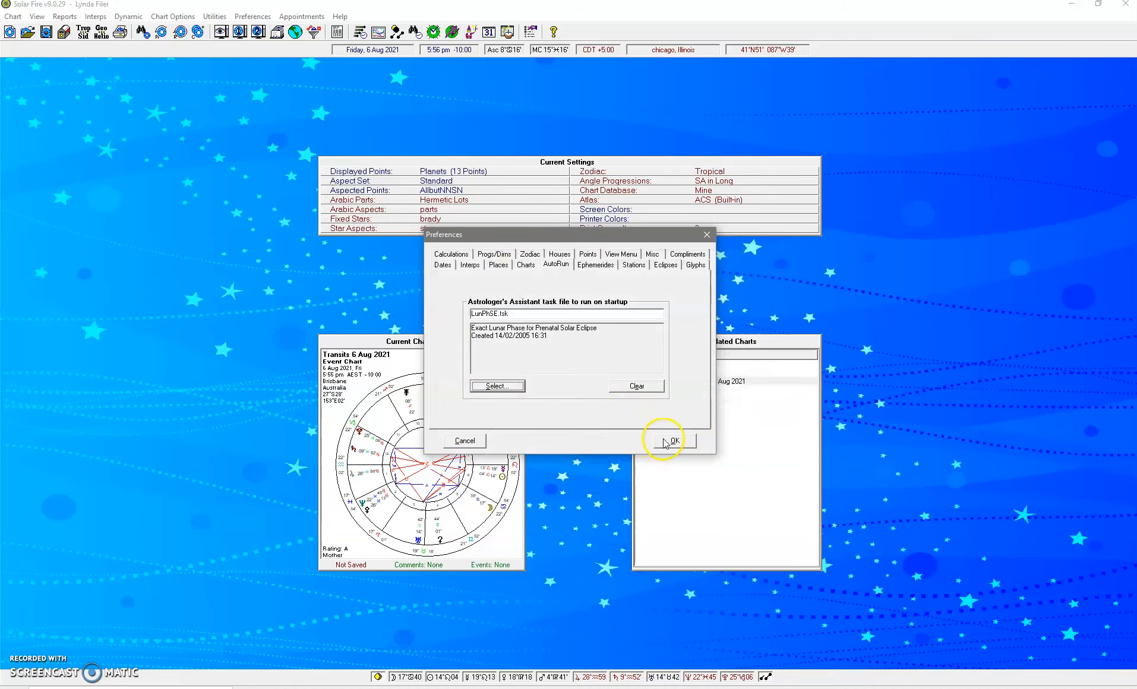
{"action": "left_click", "coordinate": [665, 443]}
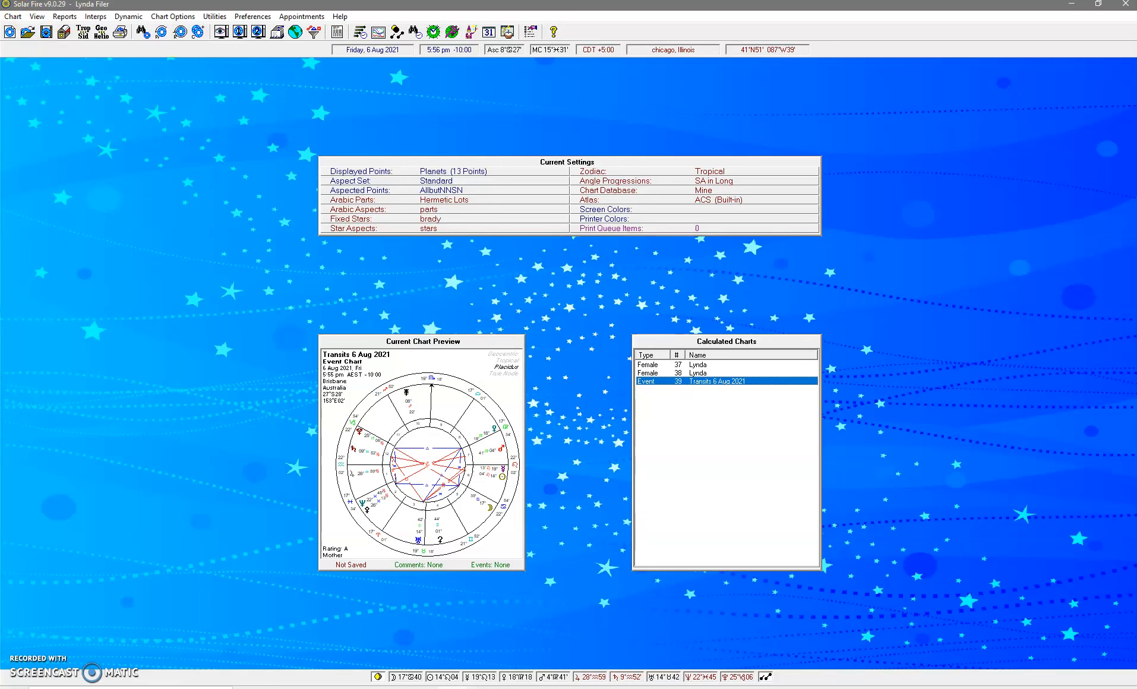
- Restart the program, discarding the unsaved transits chart, and view the New Moon 13 Nov 1966 chart
{"action": "left_click", "coordinate": [1126, 4]}
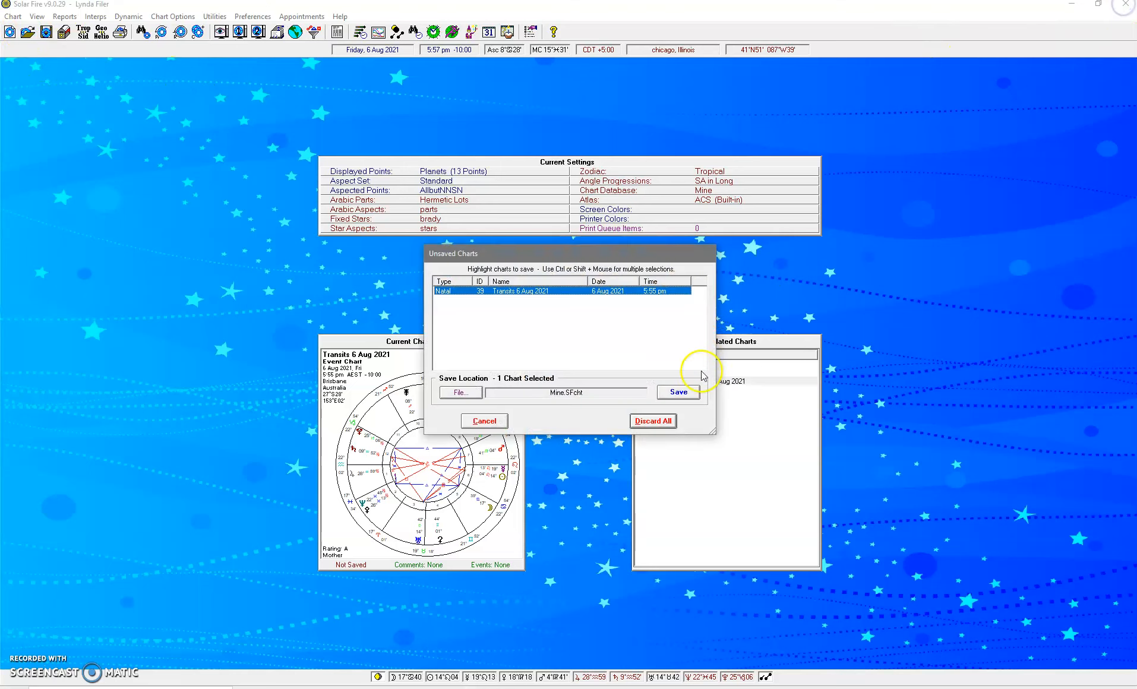
{"action": "left_click", "coordinate": [631, 419]}
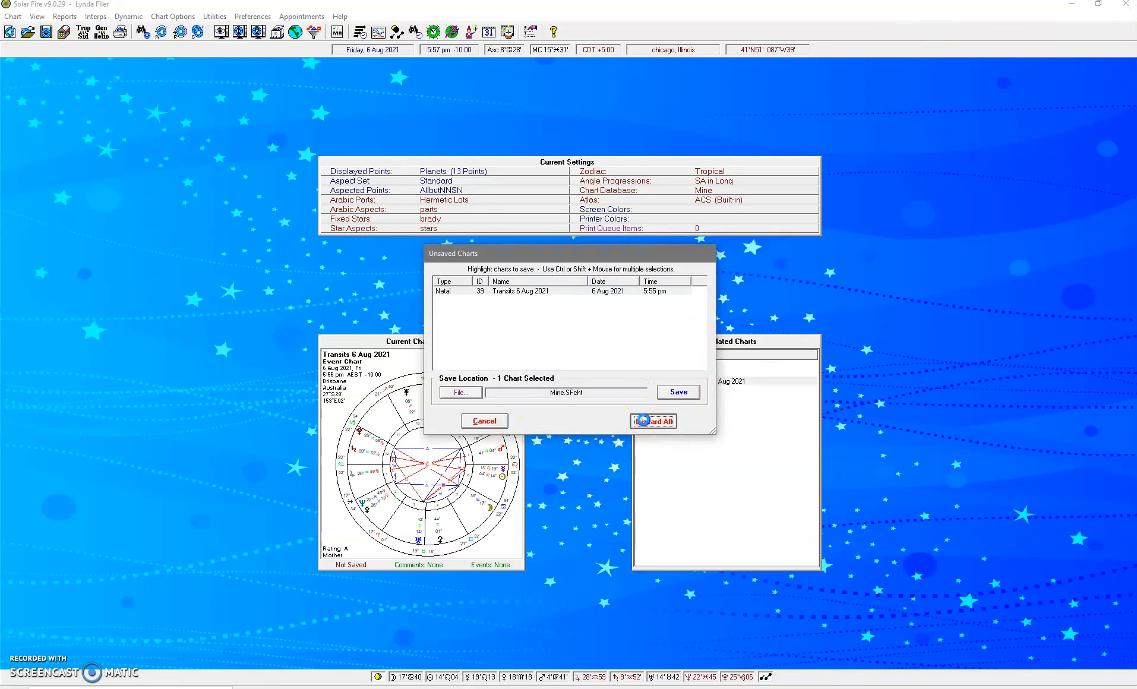
{"action": "left_click", "coordinate": [616, 398]}
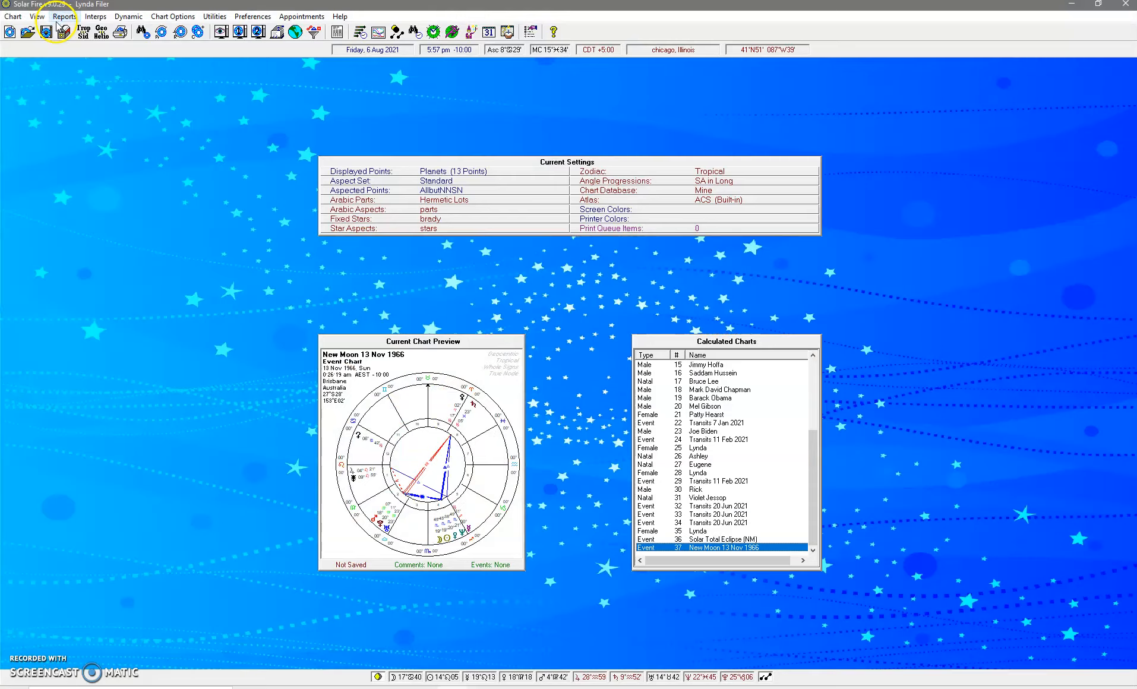
{"action": "double_click", "coordinate": [702, 549]}
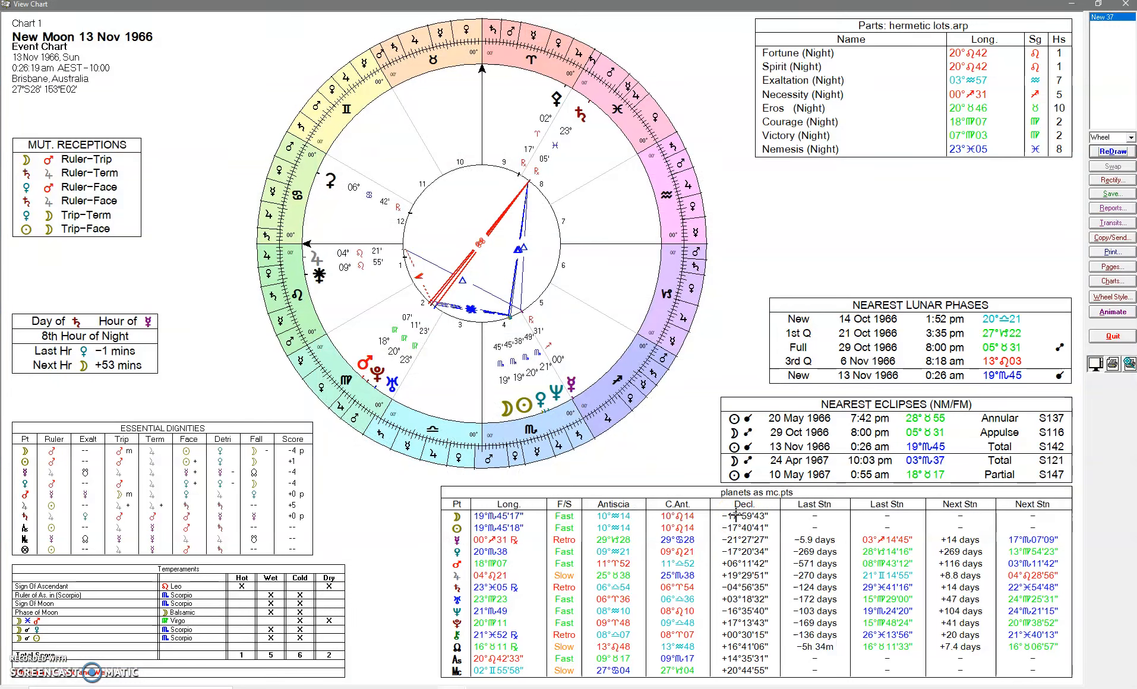
{"action": "left_click", "coordinate": [1126, 5]}
- Close the New Moon chart view and remove charts 1 to 24 from the Calculated Charts list
{"action": "scroll", "coordinate": [750, 443], "scroll_direction": "up", "scroll_amount": 5}
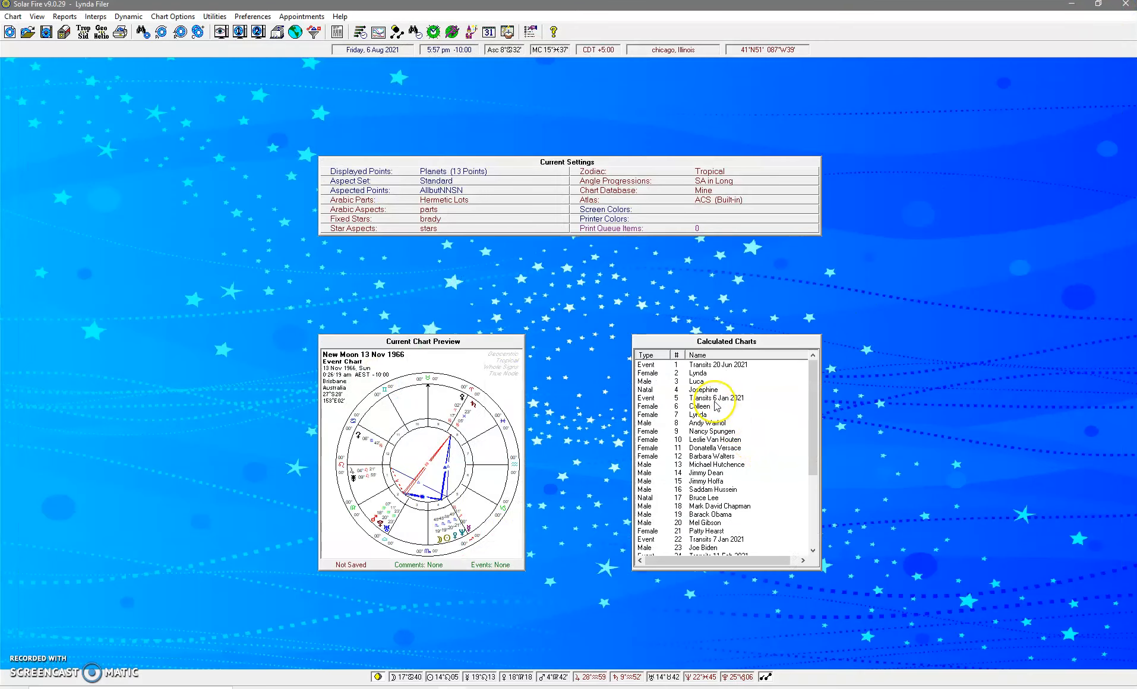
{"action": "left_click", "coordinate": [705, 373]}
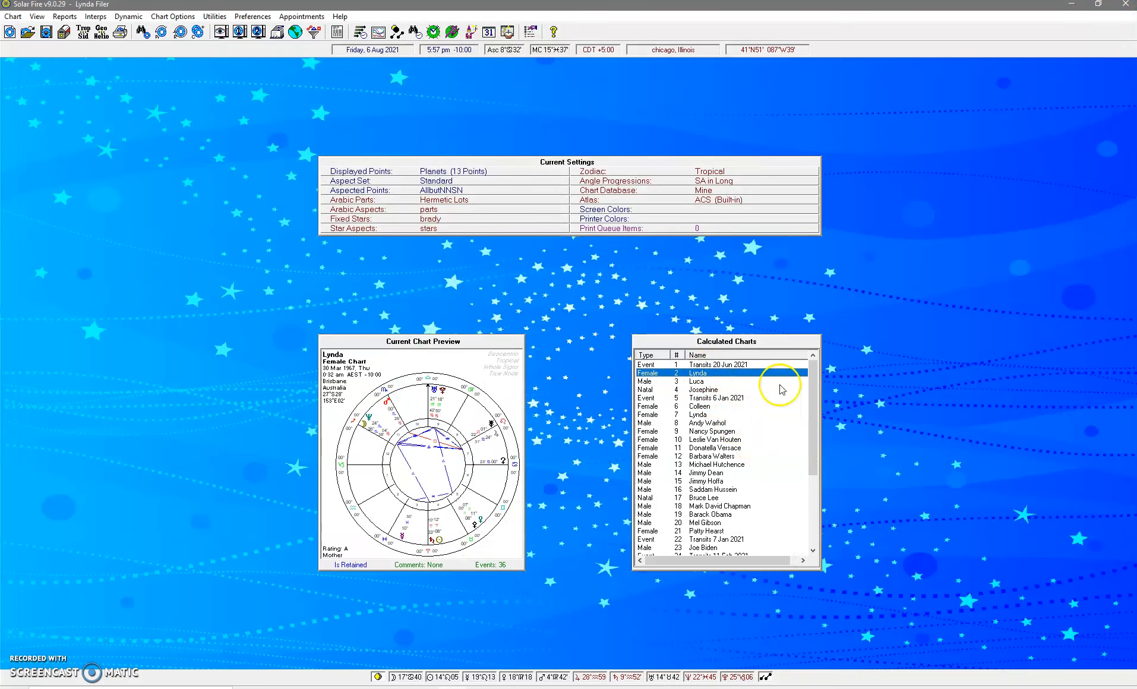
{"action": "left_click_drag", "start_coordinate": [729, 367], "coordinate": [723, 574]}
{"action": "right_click", "coordinate": [705, 480]}
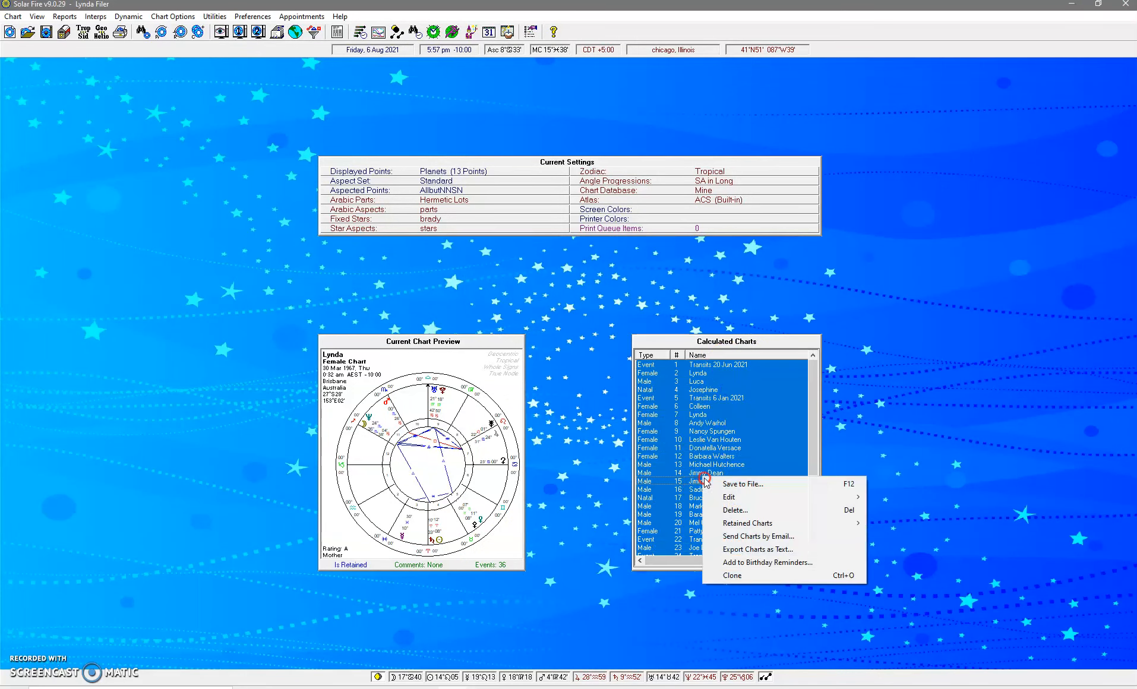
{"action": "left_click", "coordinate": [735, 510]}
{"action": "left_click", "coordinate": [623, 387]}
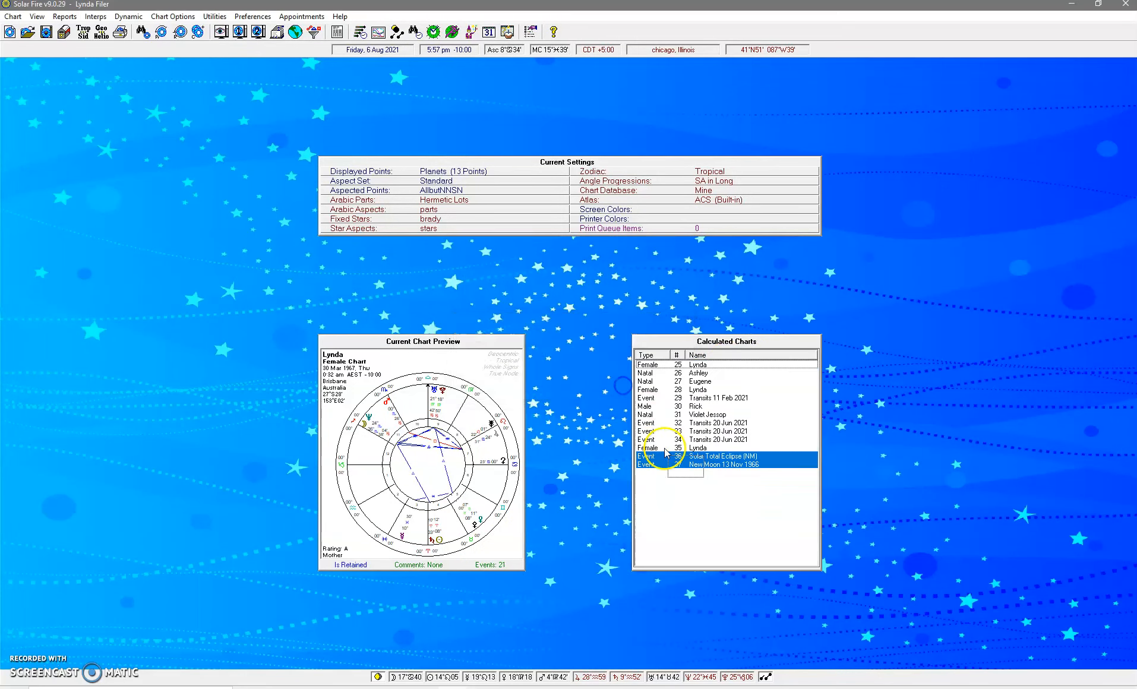
- Remove the remaining charts, 25 to 37, from the Calculated Charts list
{"action": "right_click", "coordinate": [692, 457]}
{"action": "left_click_drag", "start_coordinate": [694, 459], "coordinate": [693, 367]}
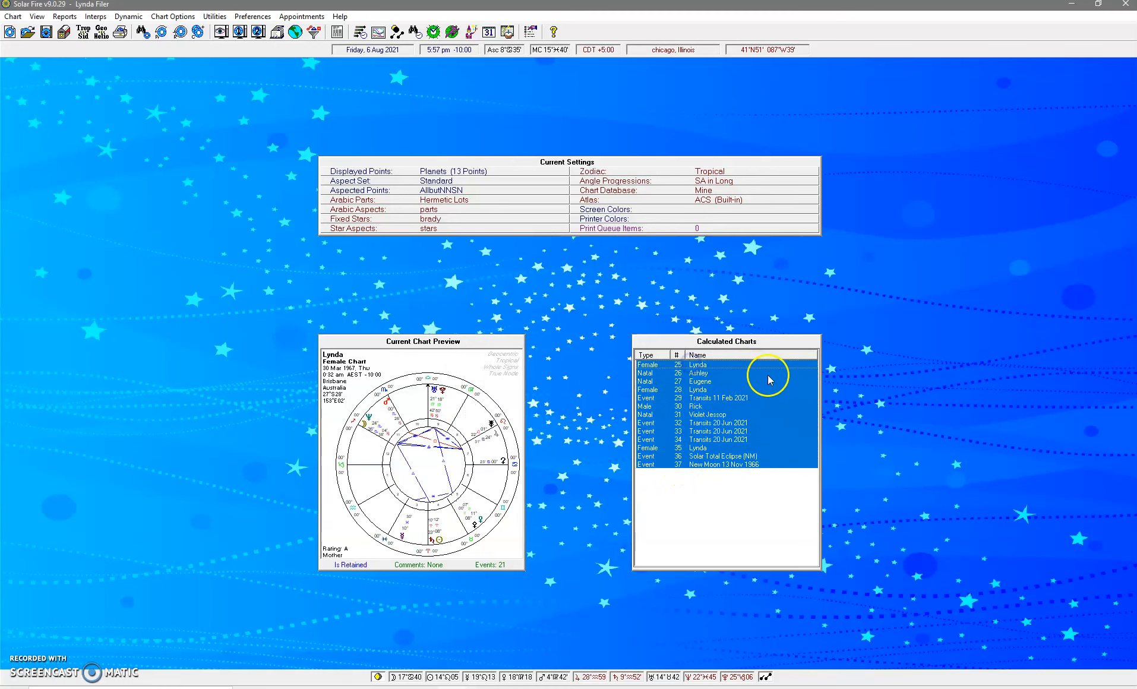
{"action": "right_click", "coordinate": [714, 386]}
{"action": "left_click", "coordinate": [752, 419]}
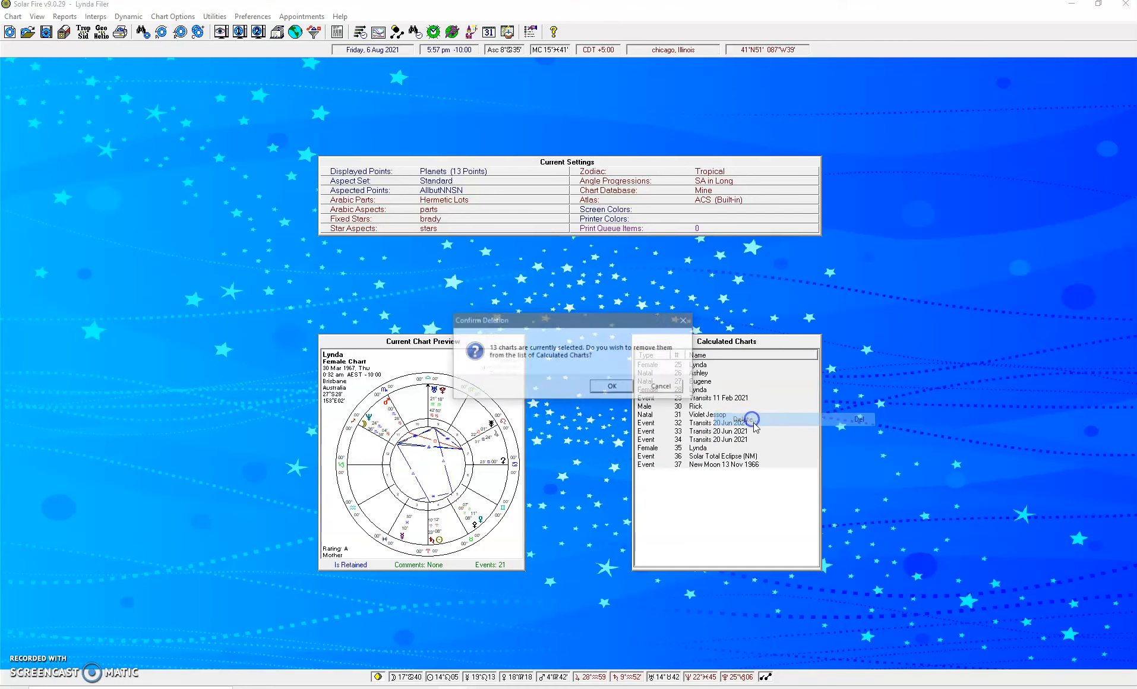
{"action": "left_click", "coordinate": [613, 386]}
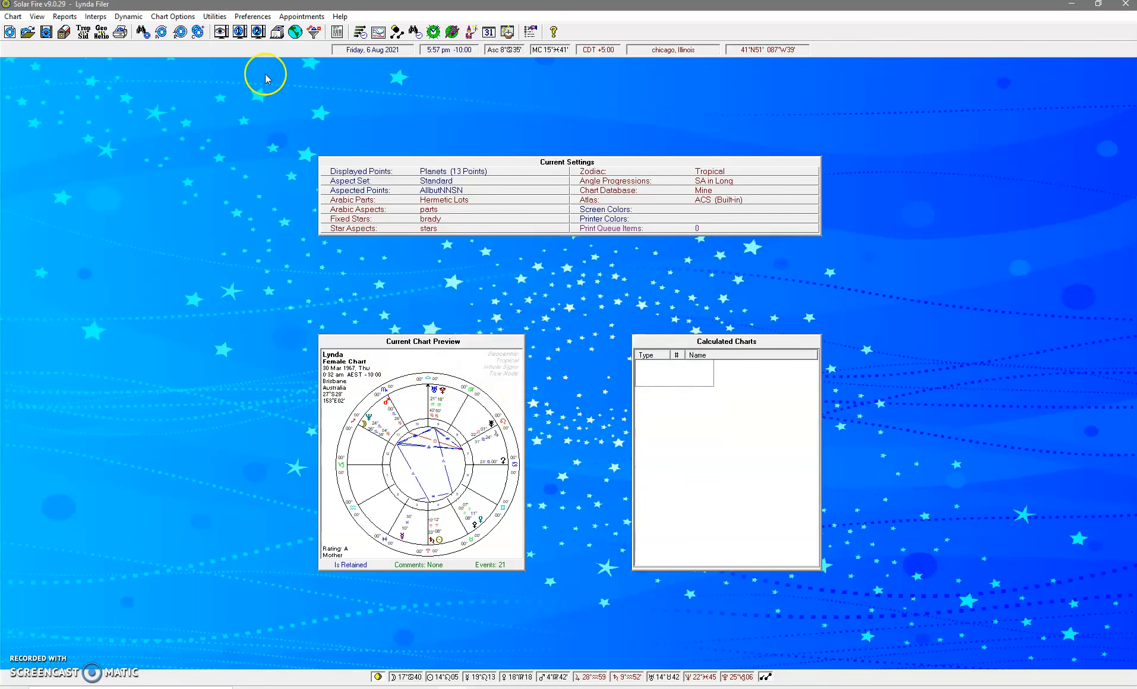
- Set the Astrologer's Assistant task that runs on startup to Triwheel.tsk and save the preferences
{"action": "left_click", "coordinate": [254, 16]}
{"action": "left_click", "coordinate": [271, 30]}
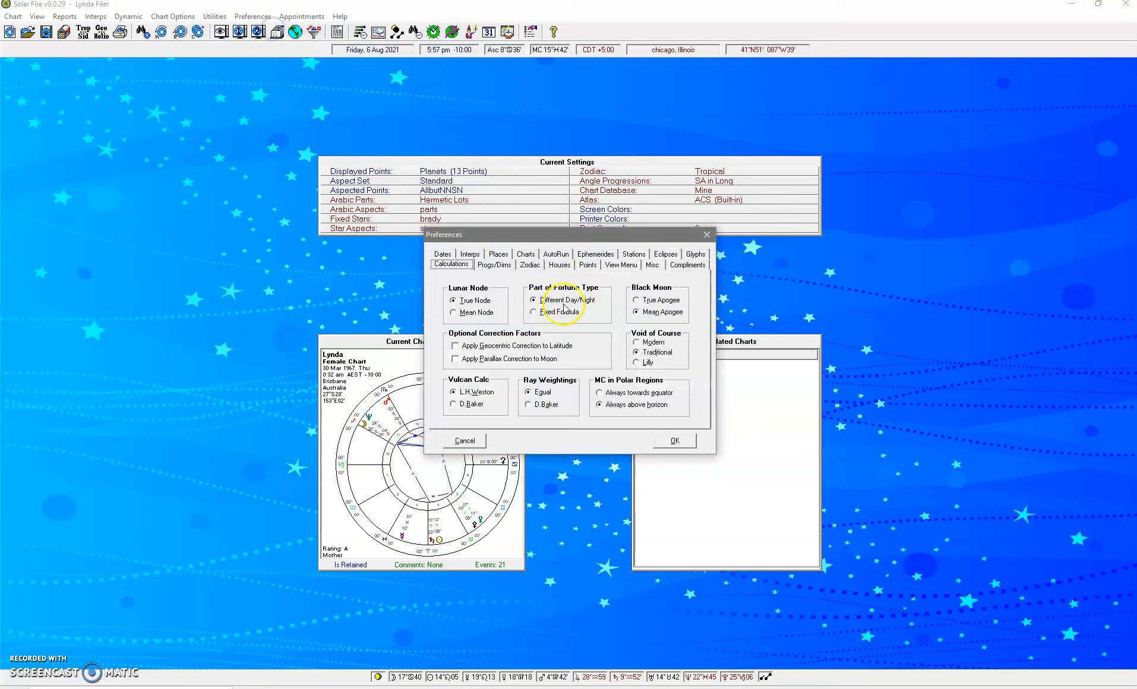
{"action": "left_click", "coordinate": [482, 256]}
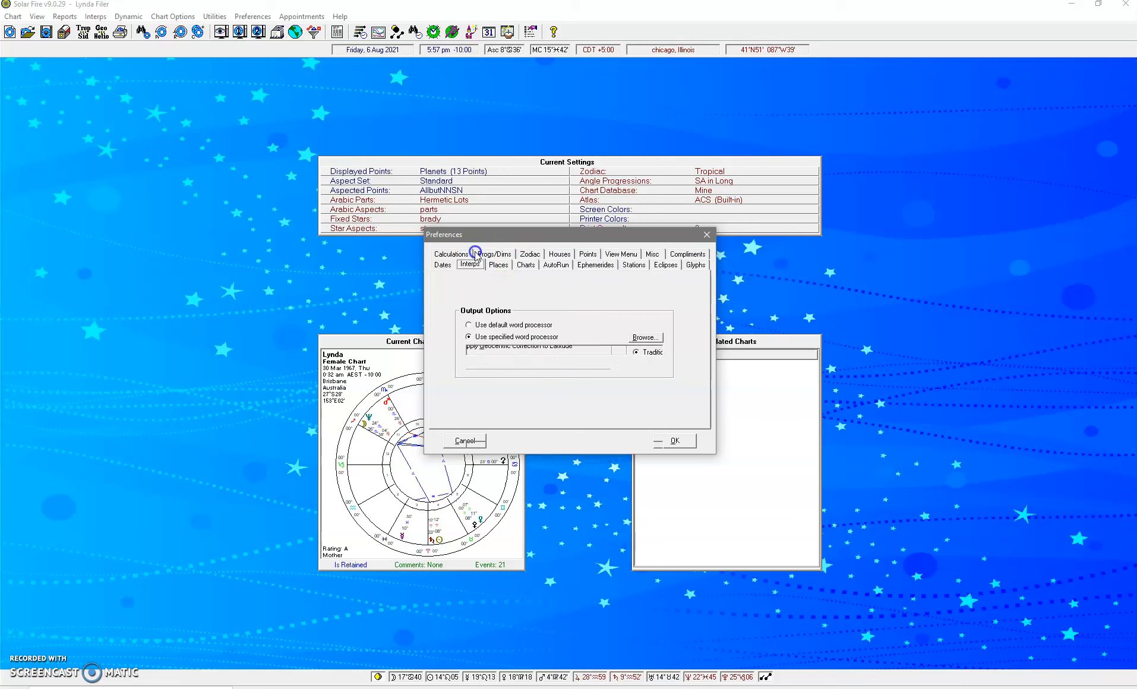
{"action": "left_click", "coordinate": [507, 257]}
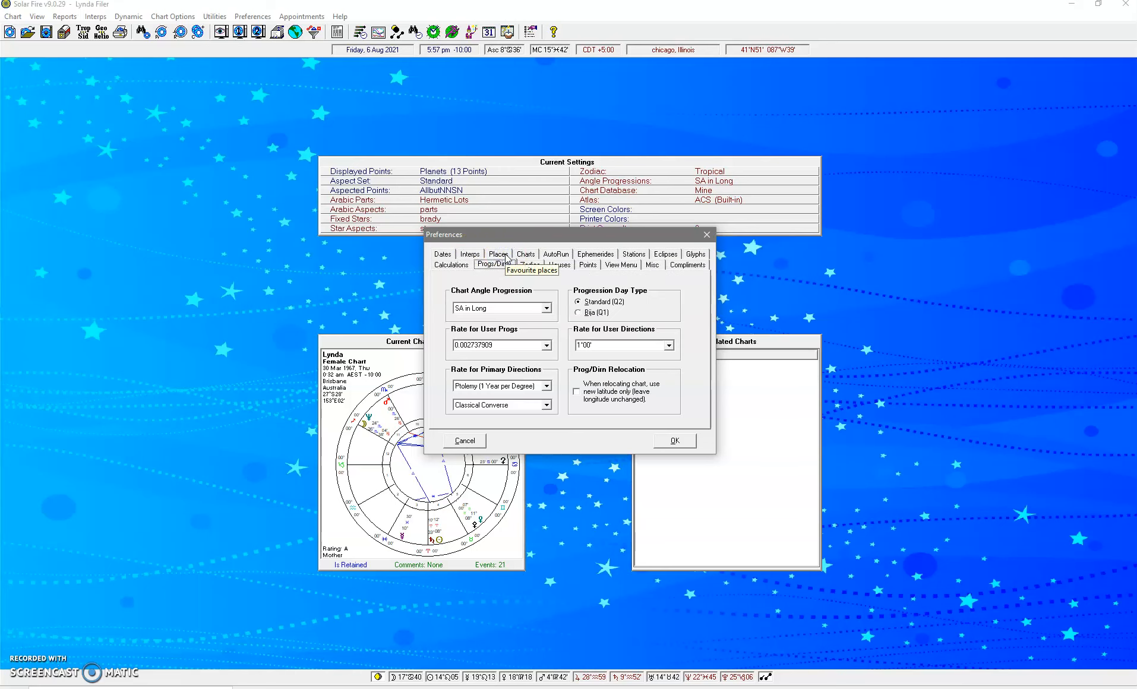
{"action": "left_click", "coordinate": [527, 256]}
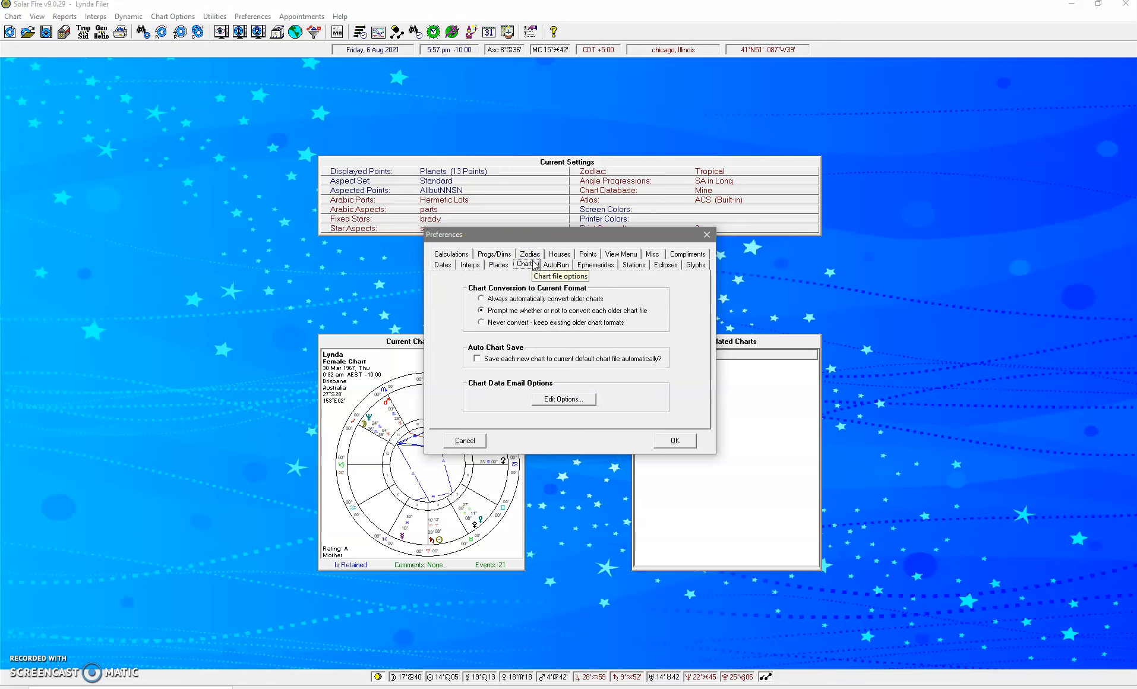
{"action": "left_click", "coordinate": [557, 266]}
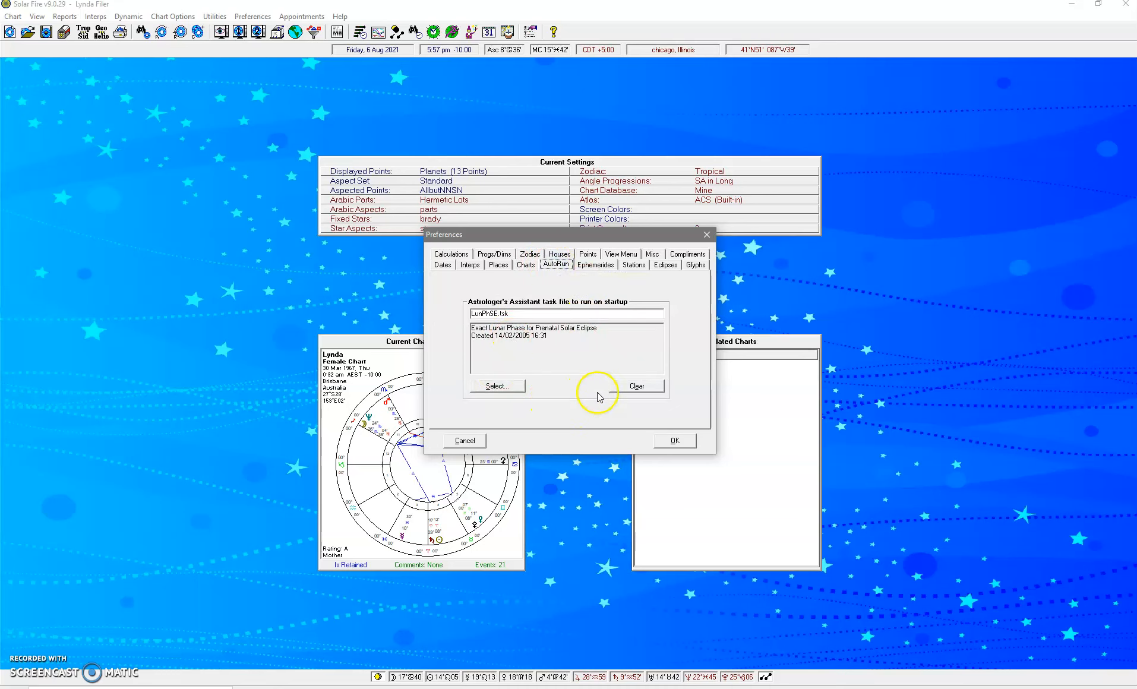
{"action": "left_click", "coordinate": [497, 387]}
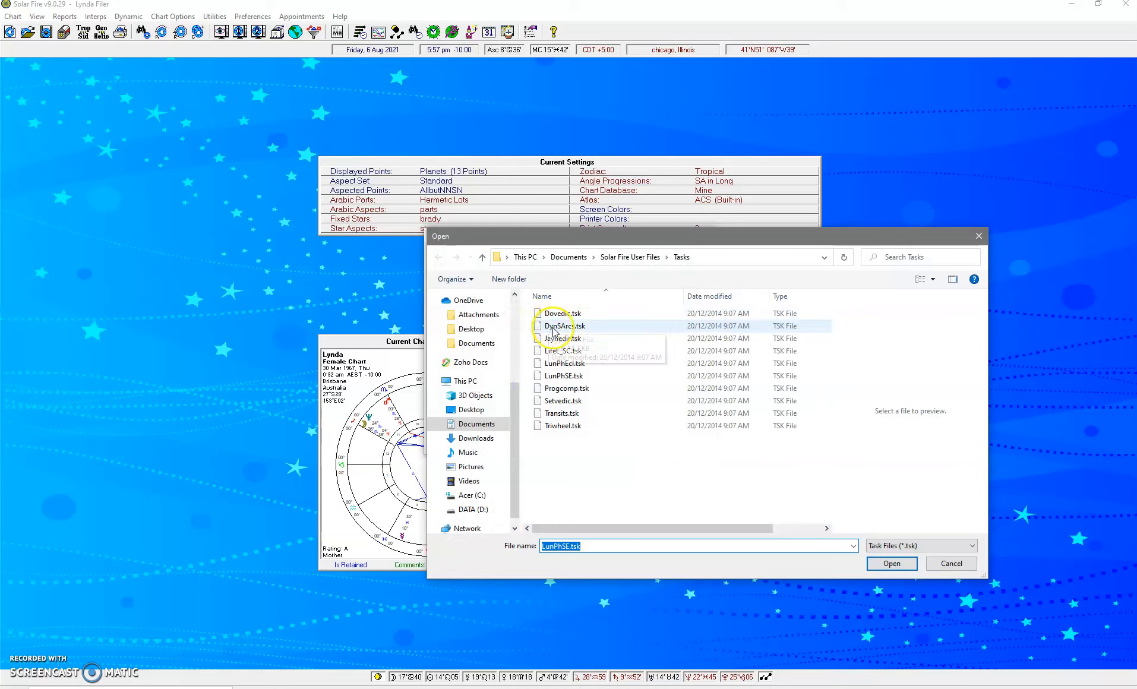
{"action": "left_click", "coordinate": [562, 413]}
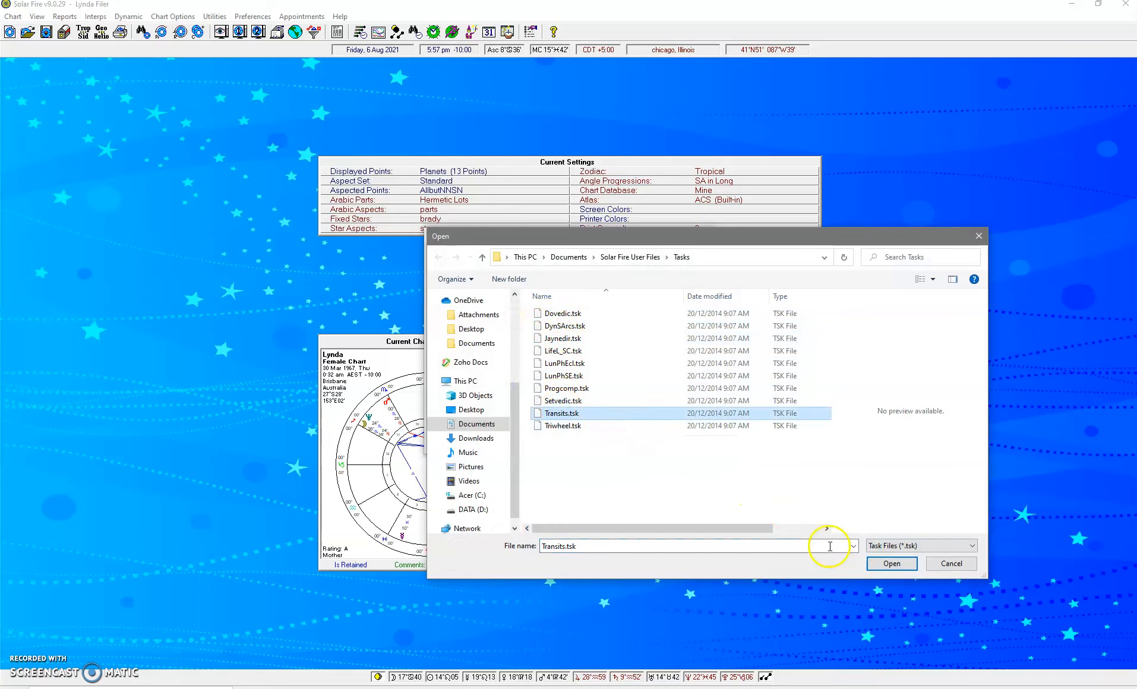
{"action": "left_click", "coordinate": [555, 426]}
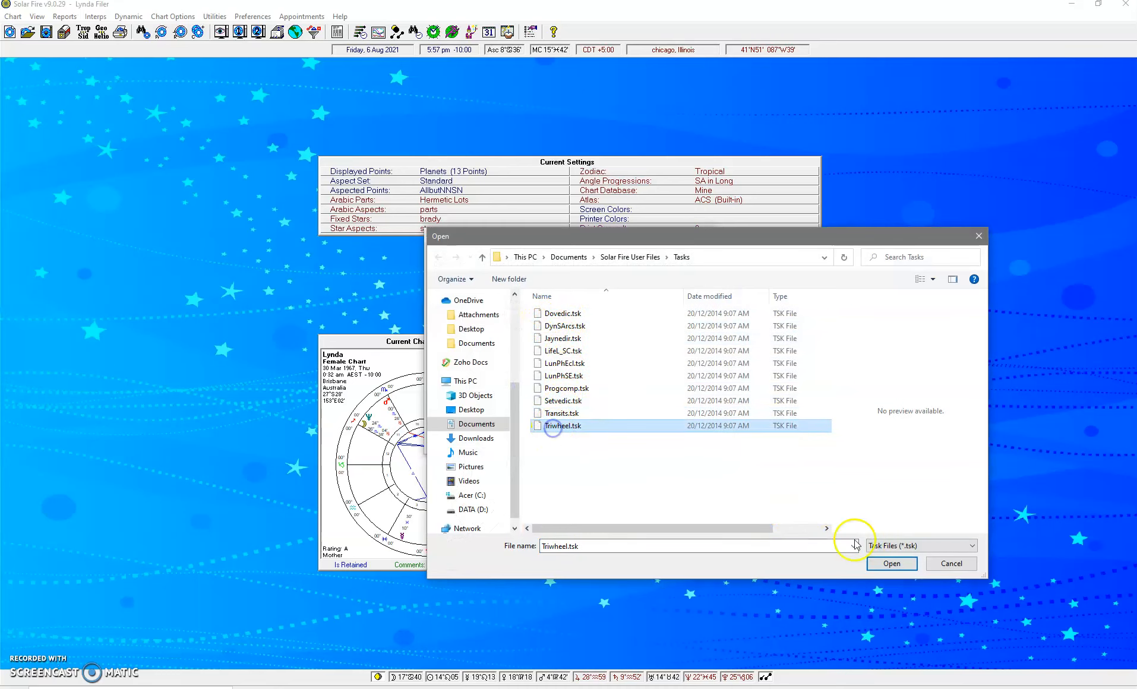
{"action": "left_click", "coordinate": [893, 564]}
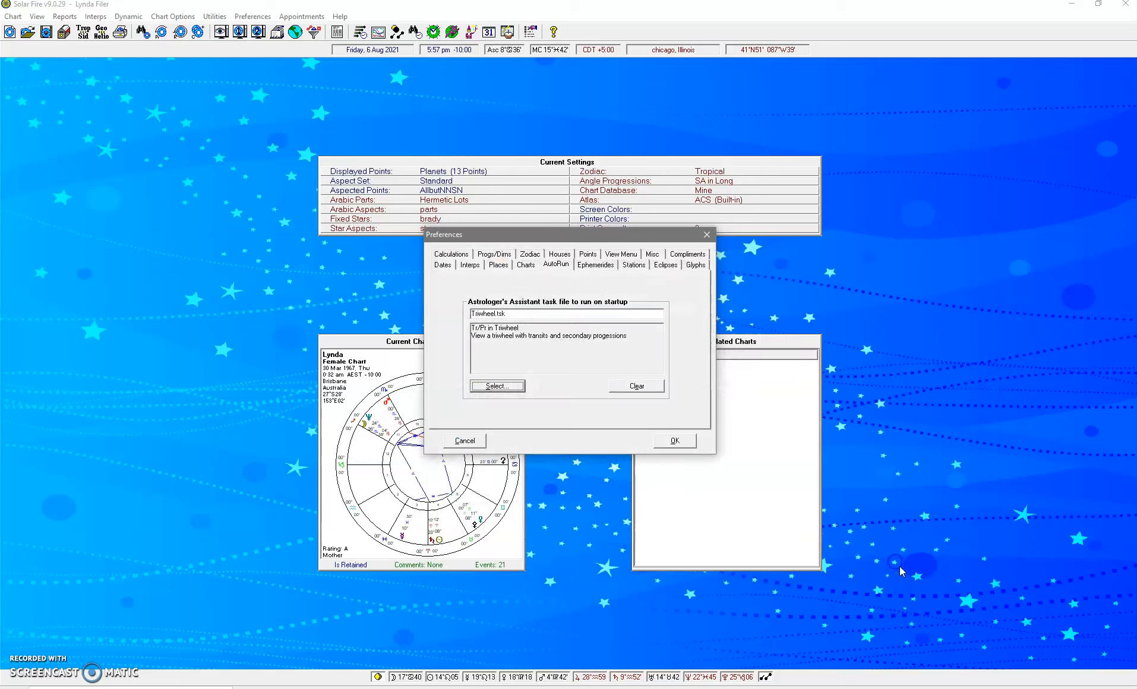
{"action": "left_click", "coordinate": [674, 440]}
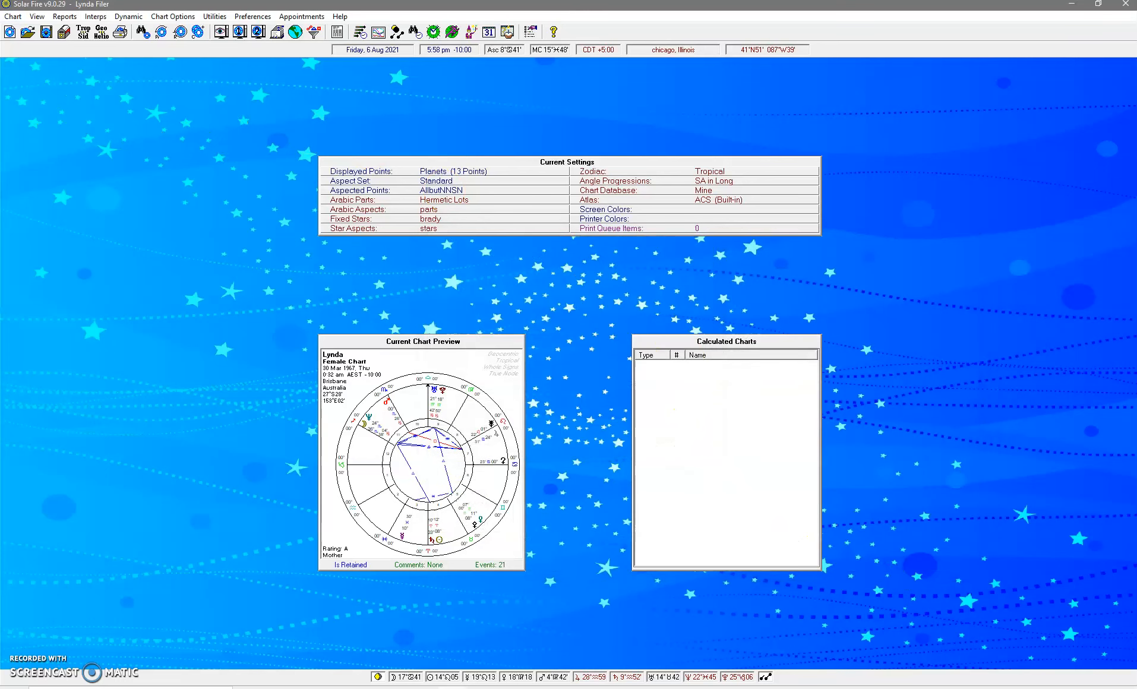
- Restart the program, view the triwheel of natal, progressed and transit charts, and close the chart view
{"action": "left_click", "coordinate": [11, 16]}
{"action": "left_click", "coordinate": [1128, 8]}
{"action": "left_click", "coordinate": [1128, 8]}
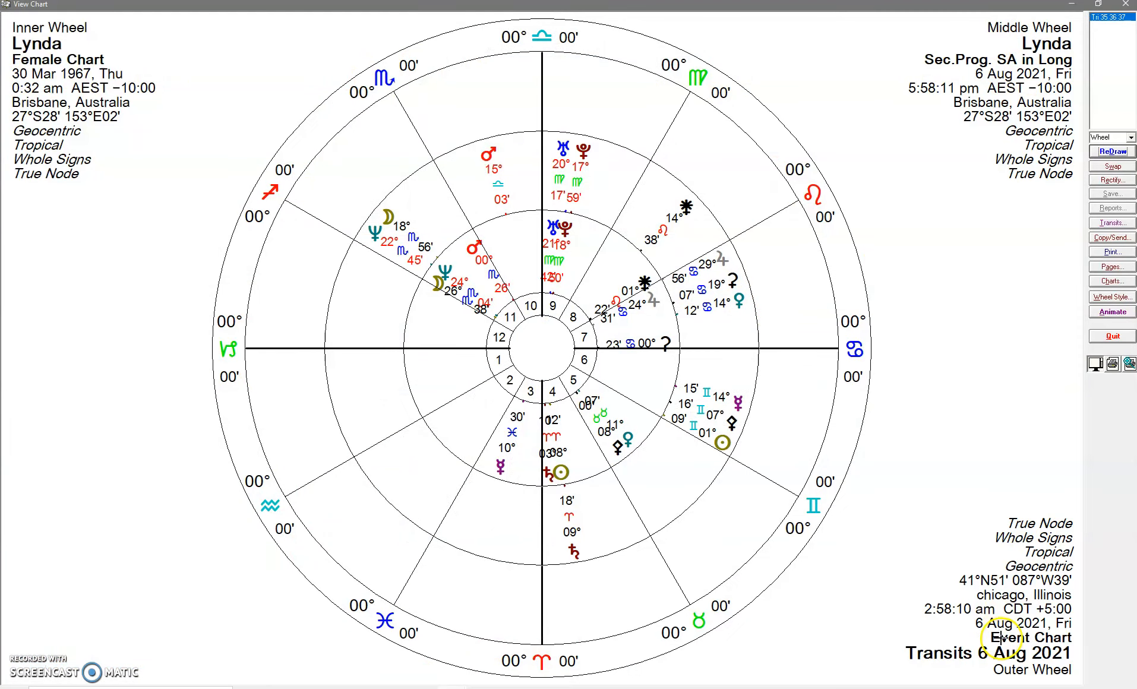
{"action": "left_click", "coordinate": [1122, 7]}
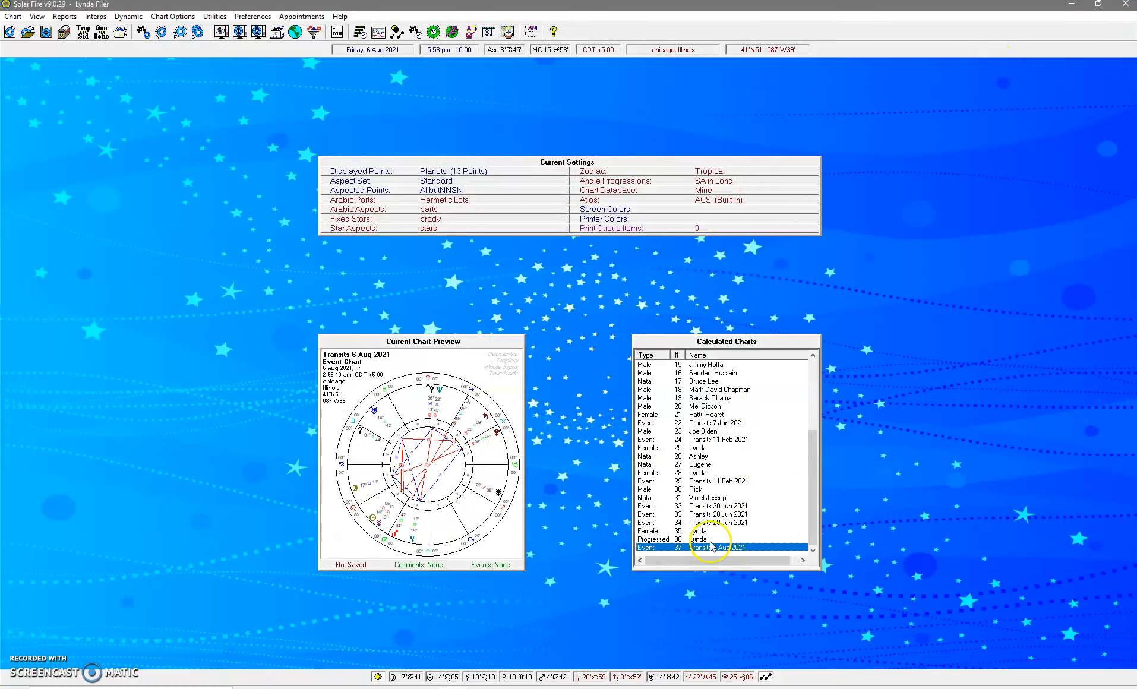
- Review the preference settings for calculations, date display and chart files
{"action": "left_click", "coordinate": [246, 16]}
{"action": "left_click", "coordinate": [270, 30]}
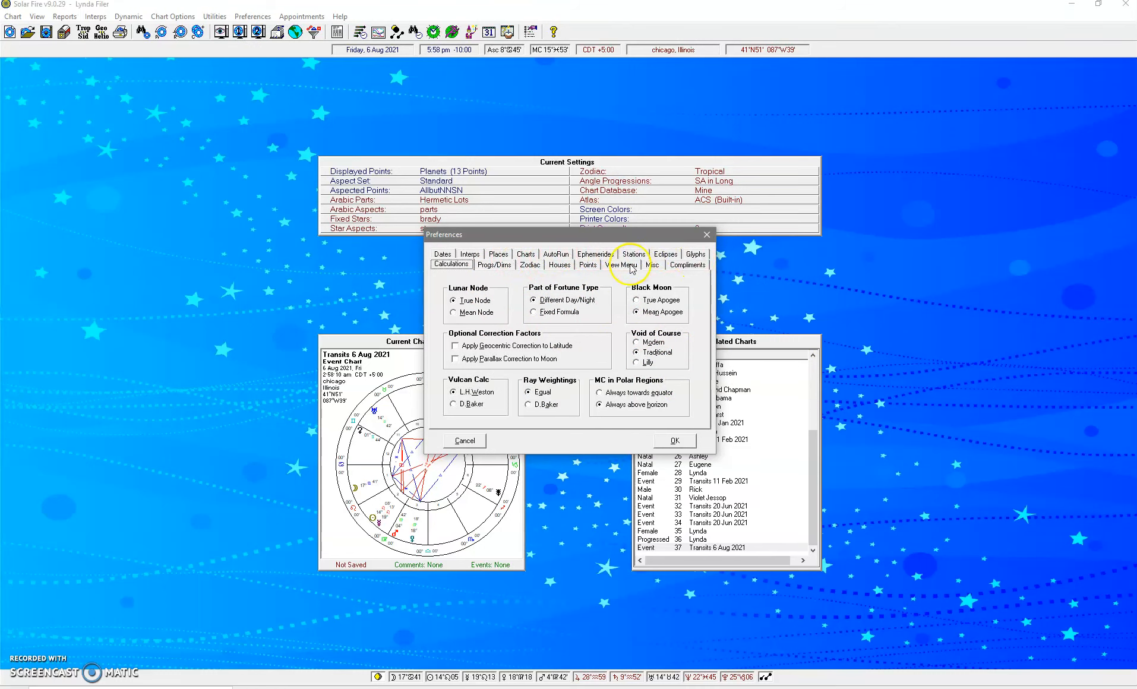
{"action": "left_click", "coordinate": [442, 254]}
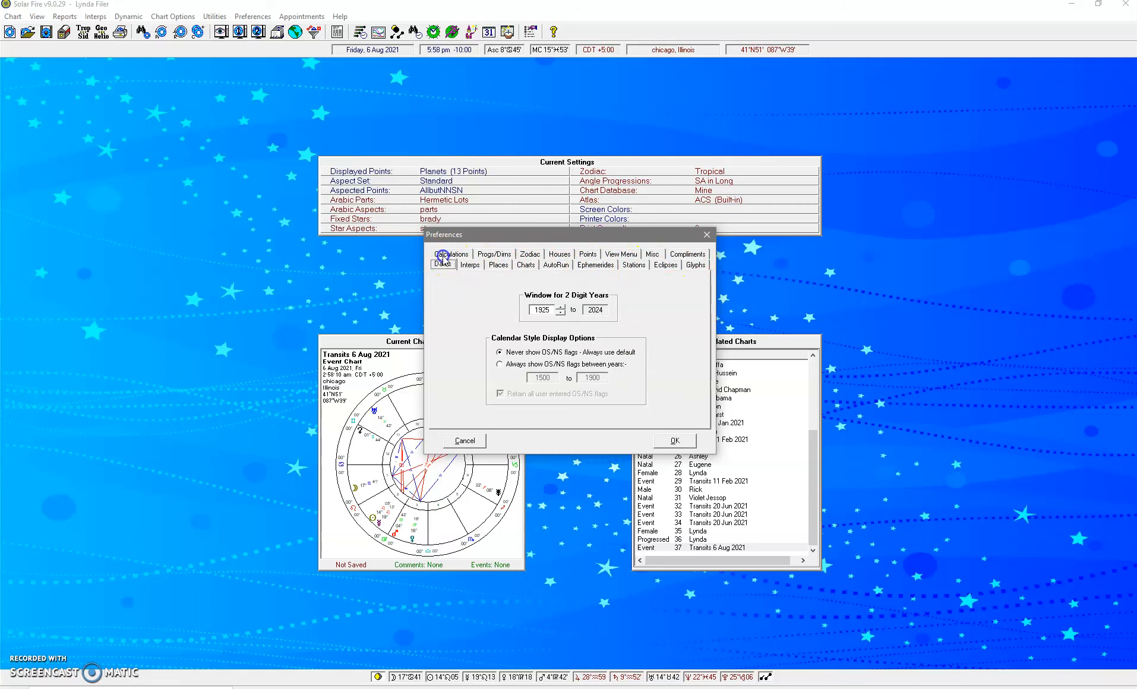
{"action": "left_click", "coordinate": [468, 257]}
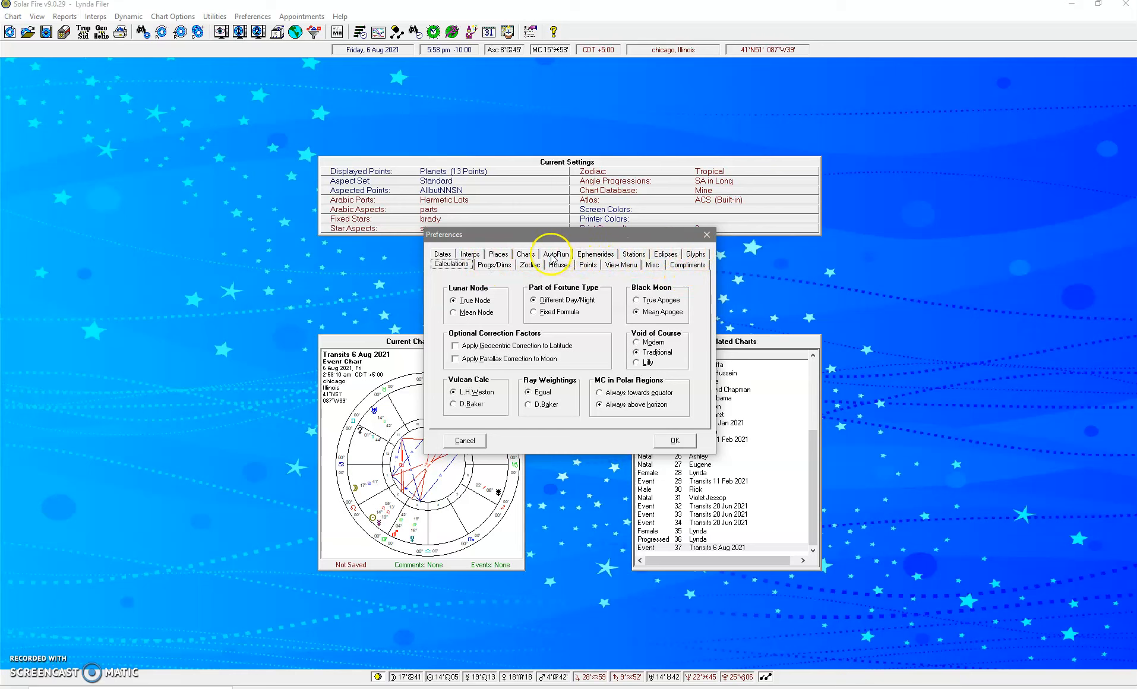
{"action": "left_click", "coordinate": [526, 254]}
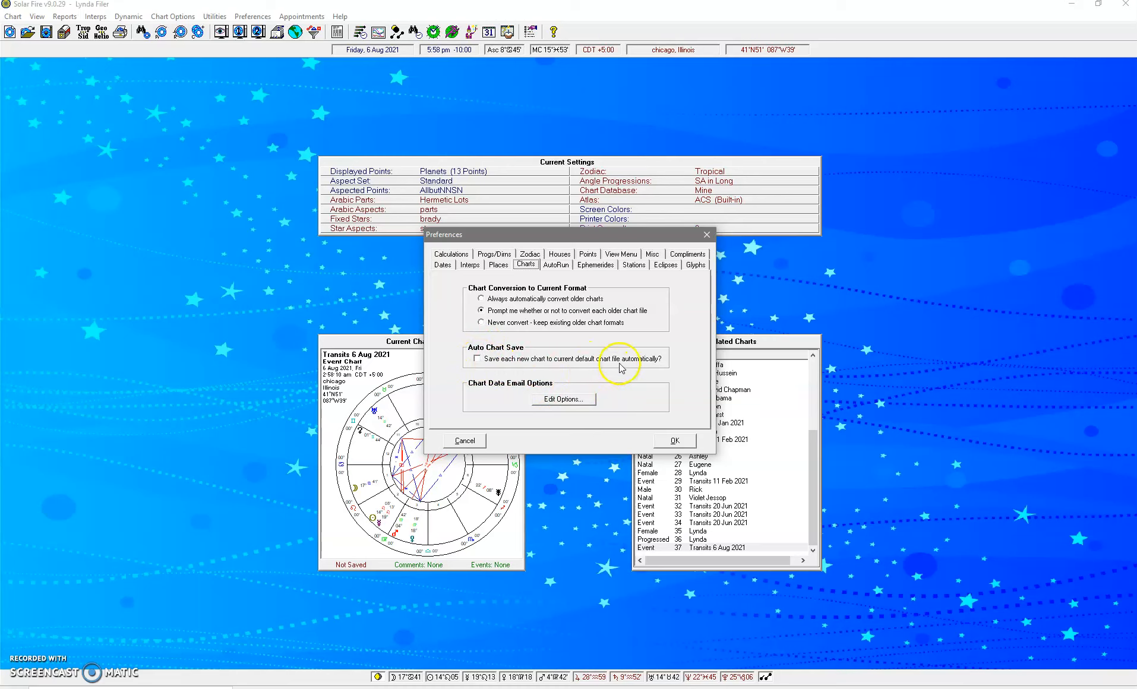
- Add Adelaide, Australia to the favourite places using the ACS atlas lookup and save the preferences
{"action": "left_click", "coordinate": [495, 266]}
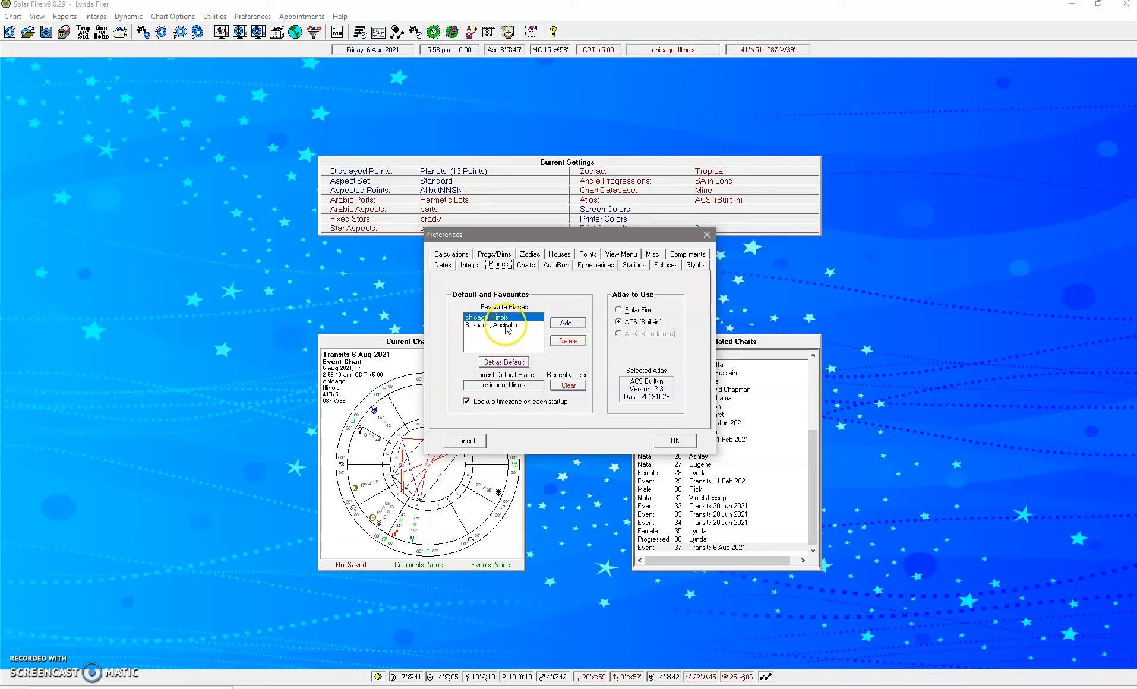
{"action": "left_click", "coordinate": [566, 324]}
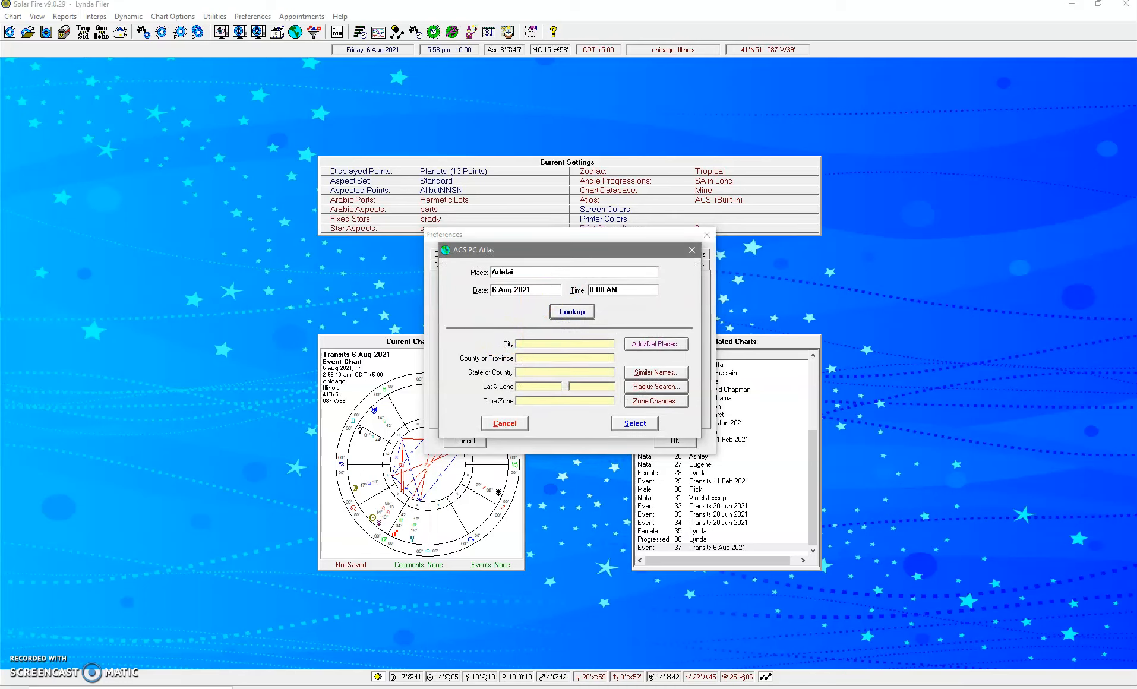
{"action": "left_click", "coordinate": [571, 311]}
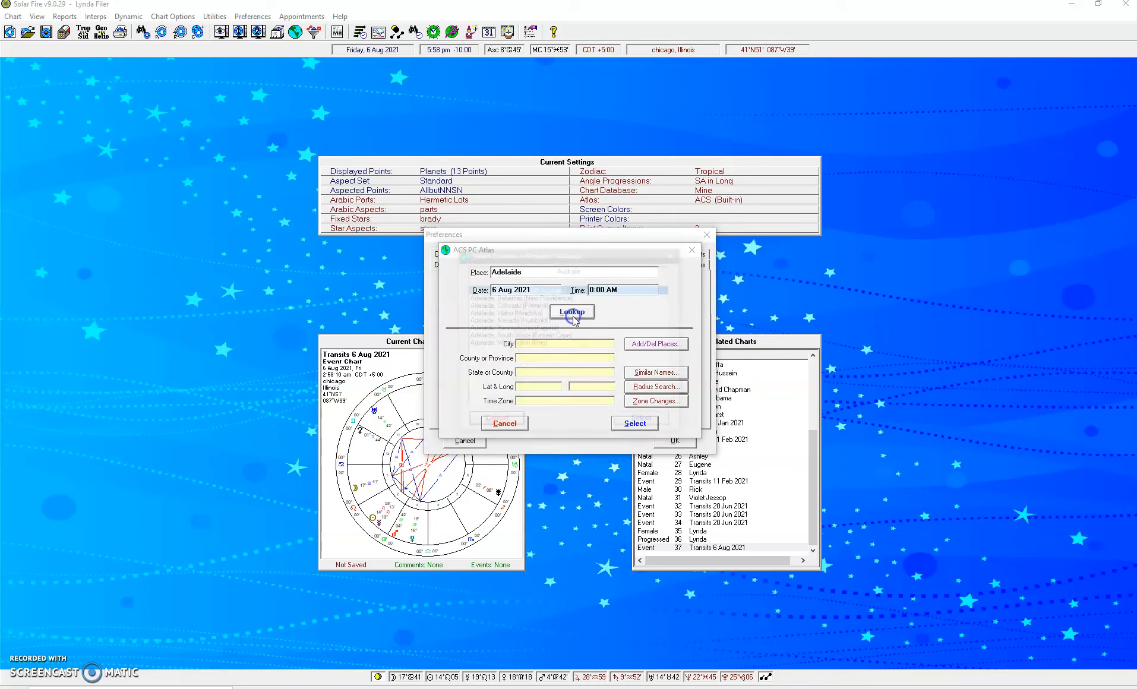
{"action": "left_click", "coordinate": [642, 423]}
{"action": "left_click", "coordinate": [642, 425]}
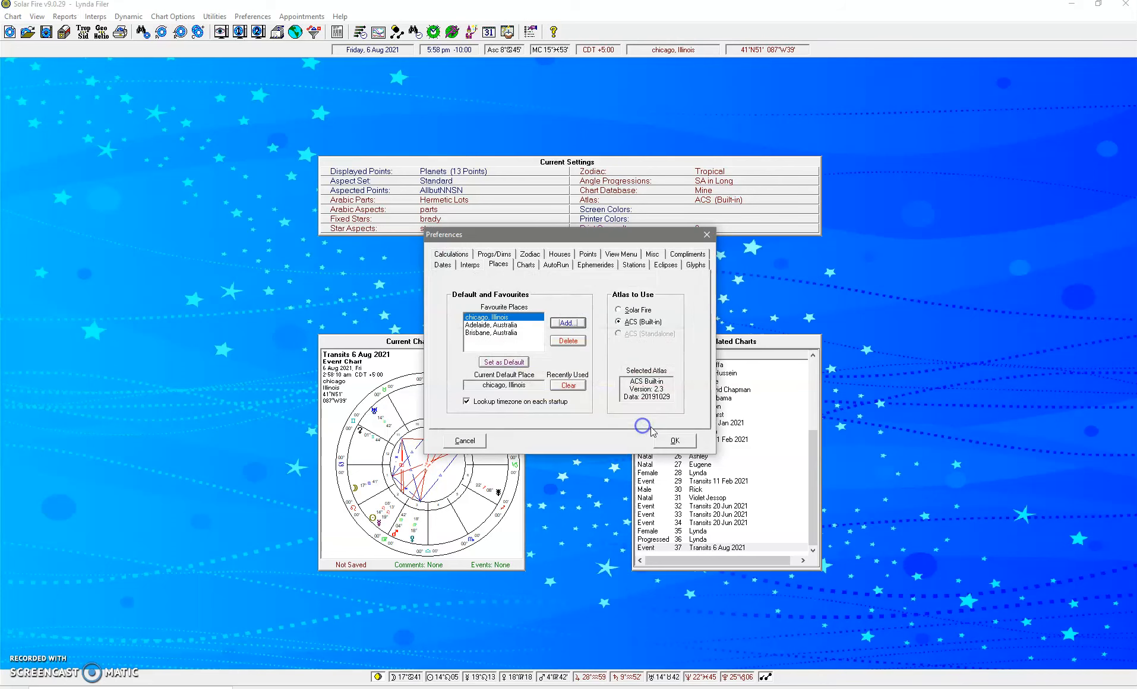
{"action": "left_click", "coordinate": [676, 442]}
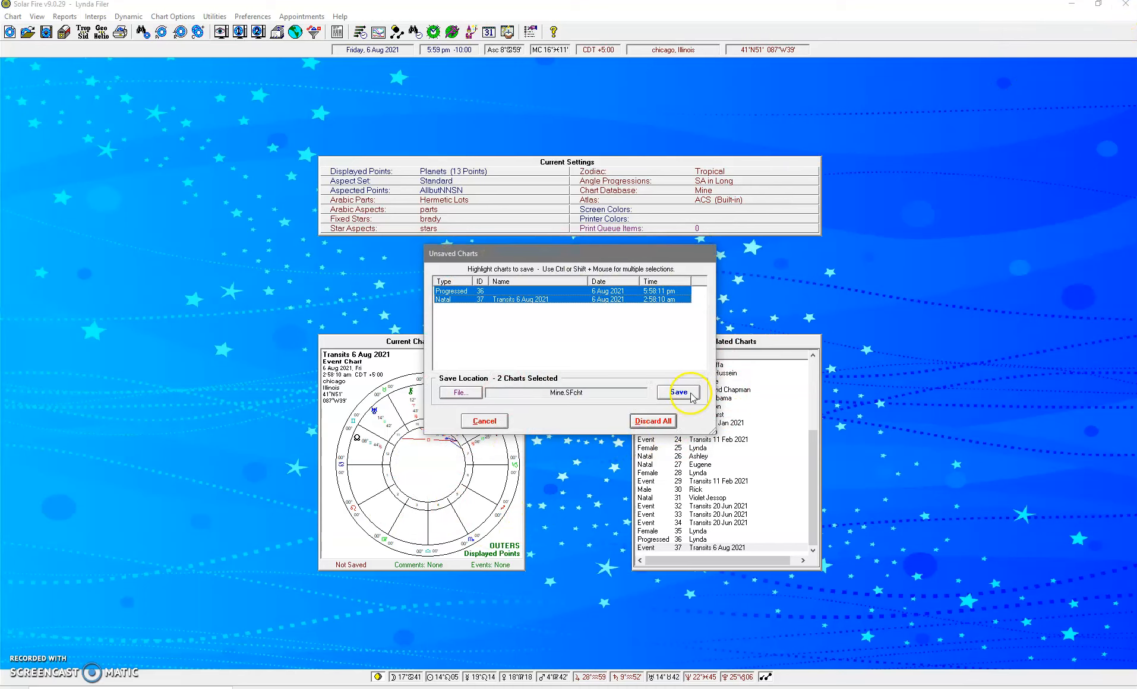
- Restart the program, discarding all unsaved charts, and close the triwheel view that runs on startup
{"action": "left_click", "coordinate": [653, 421]}
{"action": "left_click", "coordinate": [609, 400]}
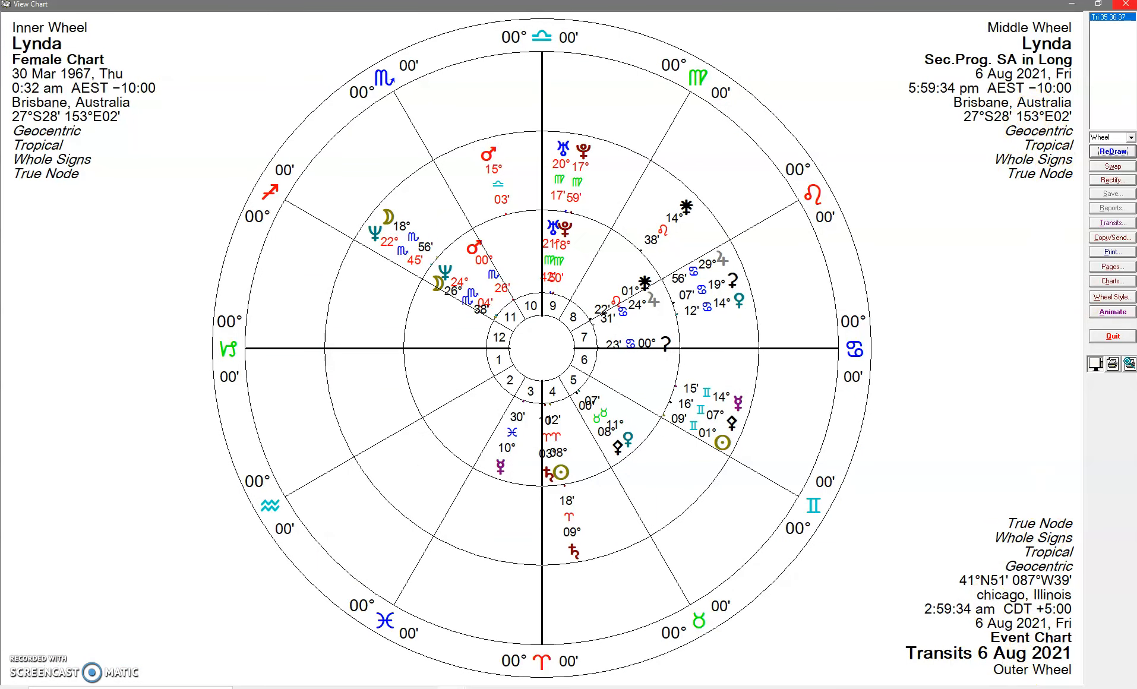
{"action": "left_click", "coordinate": [1127, 8]}
- Set Adelaide, Australia as the default place and save the preferences
{"action": "left_click", "coordinate": [215, 16]}
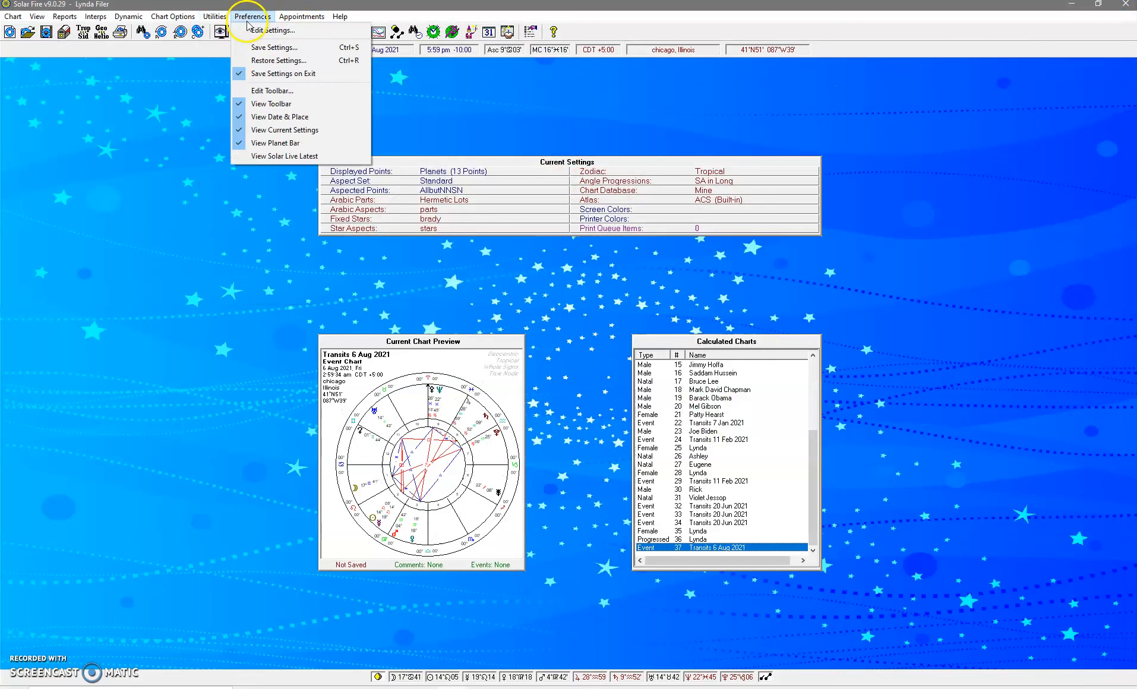
{"action": "left_click", "coordinate": [258, 33]}
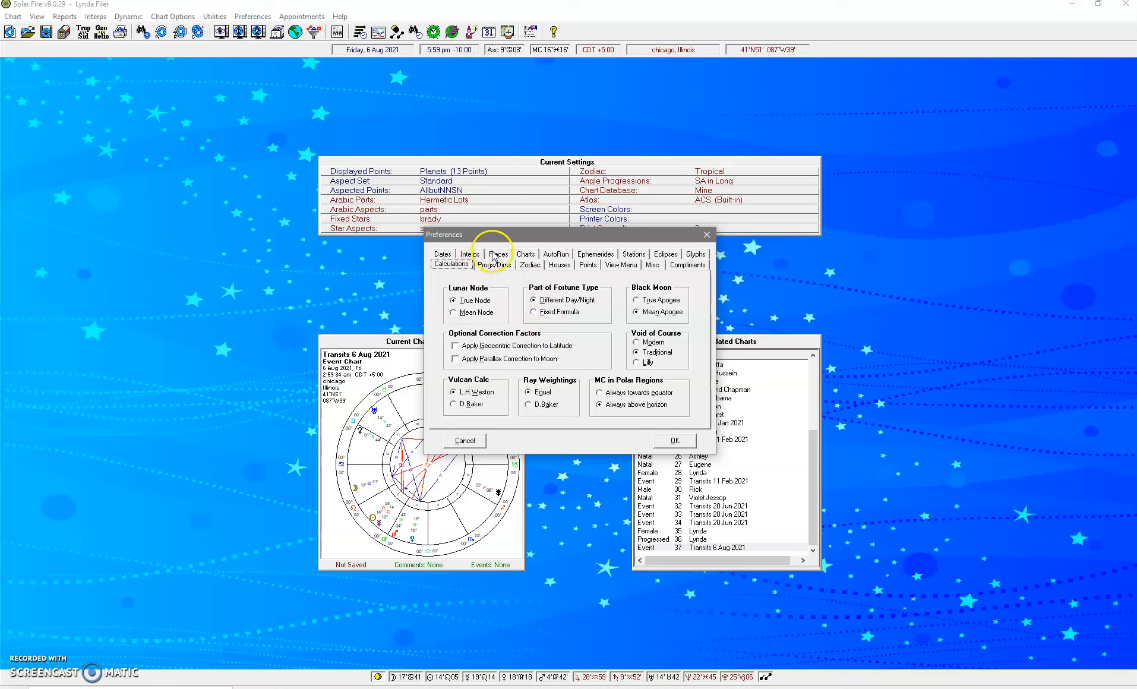
{"action": "left_click", "coordinate": [498, 254]}
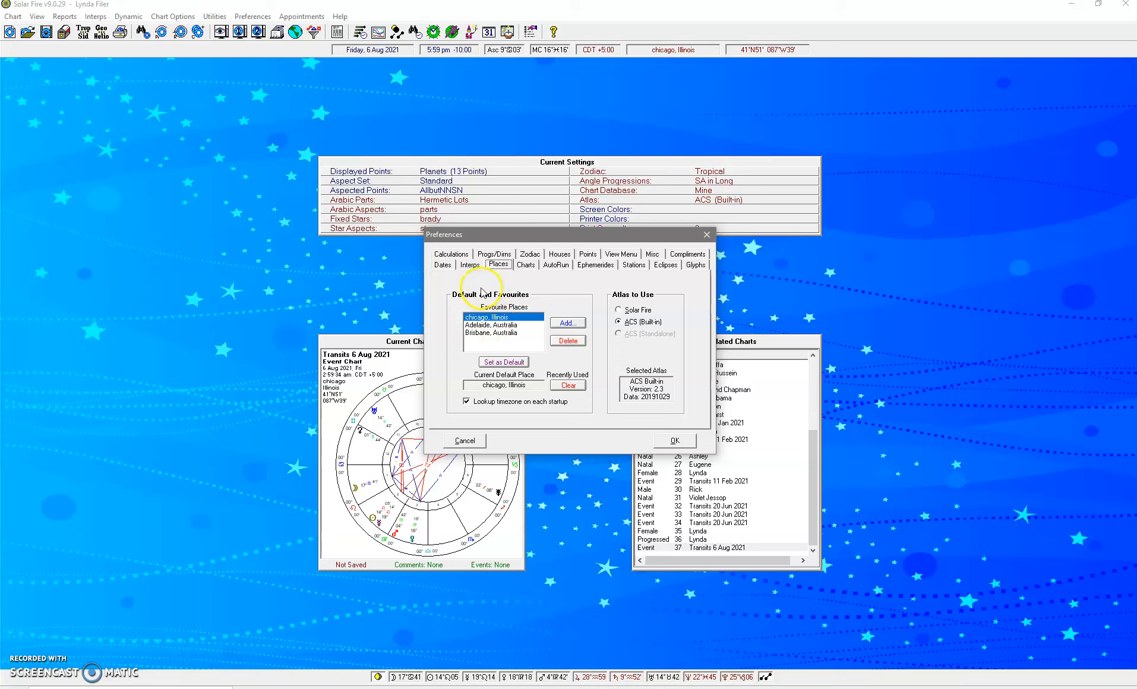
{"action": "left_click", "coordinate": [496, 325]}
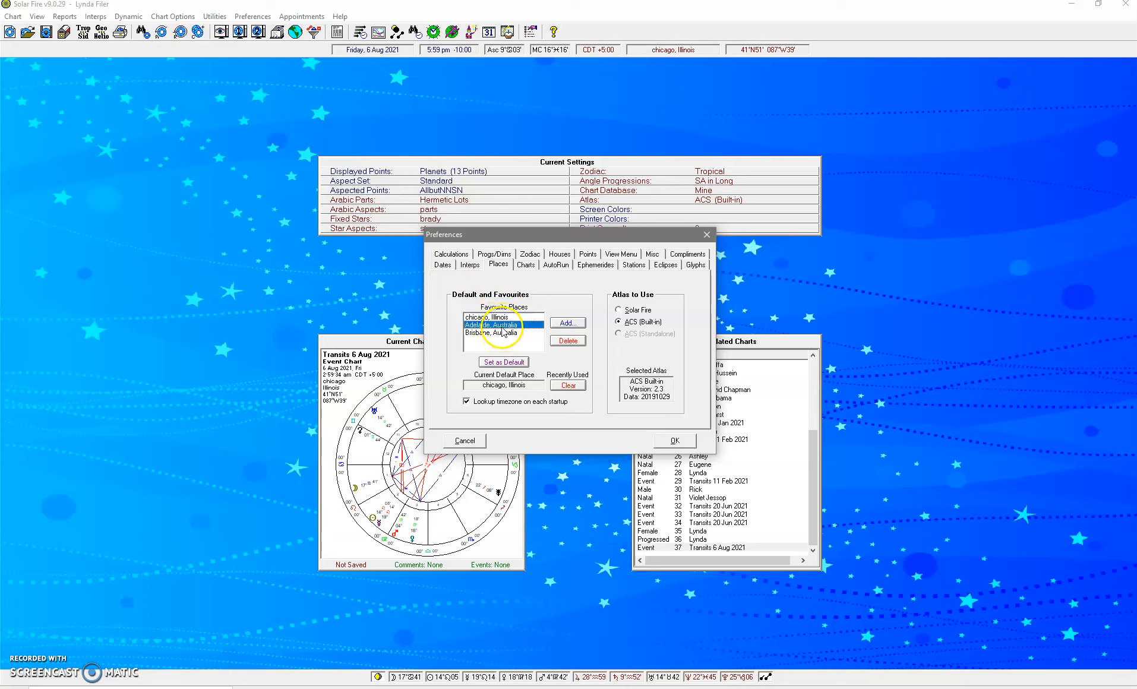
{"action": "left_click", "coordinate": [506, 362]}
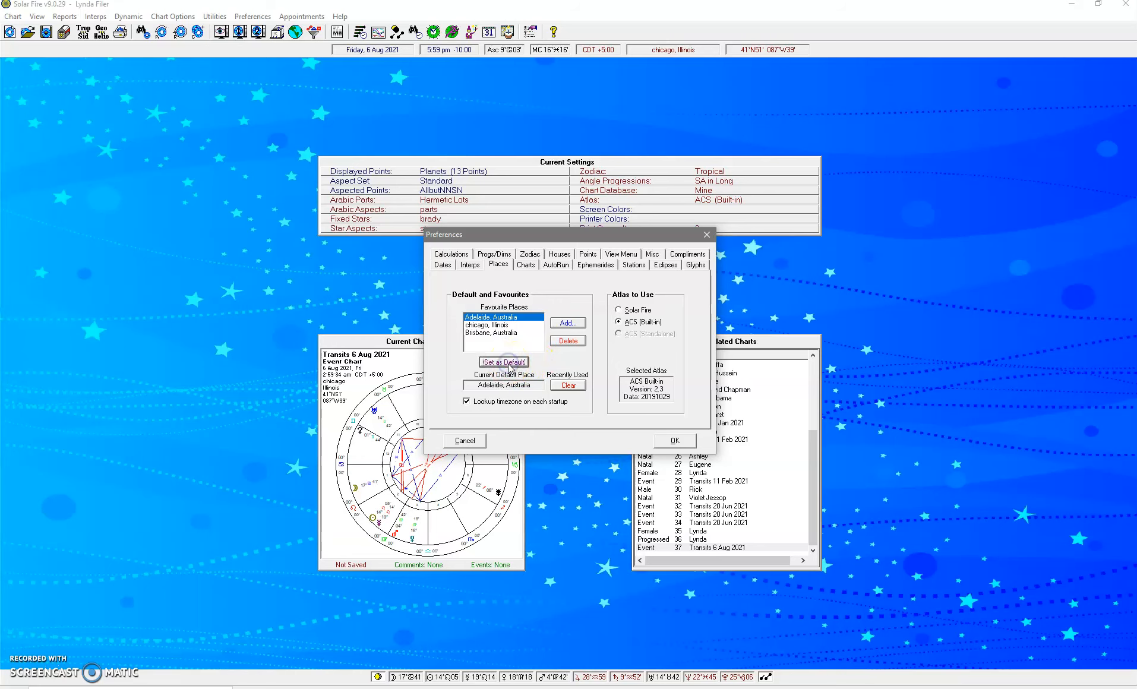
{"action": "left_click", "coordinate": [675, 441]}
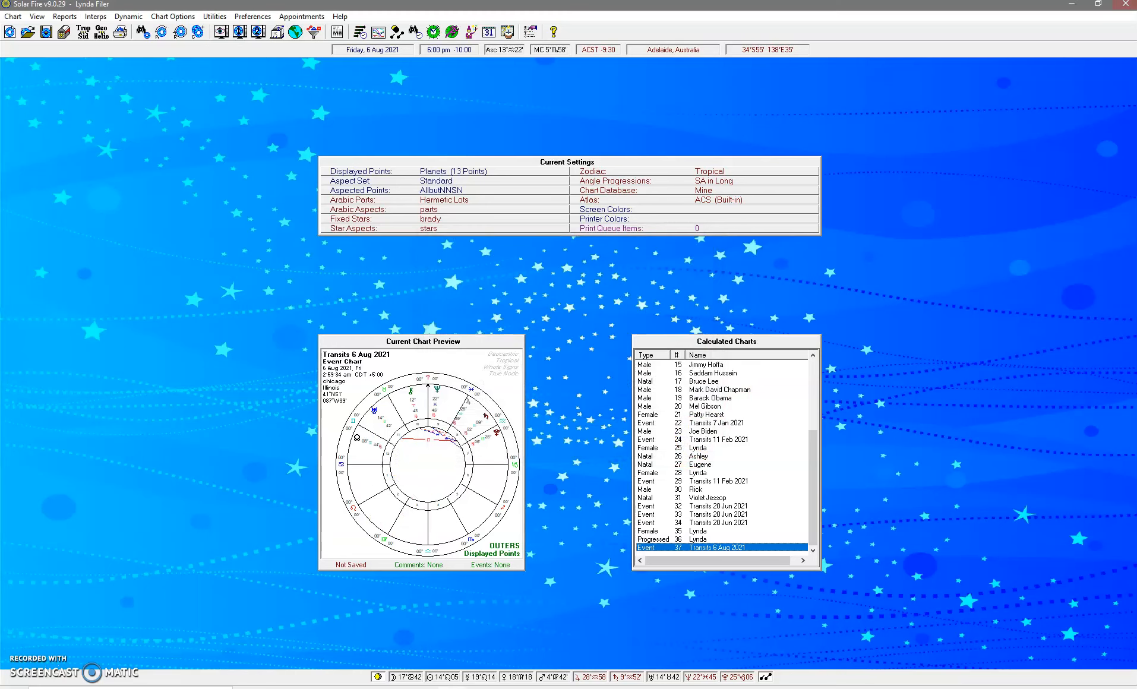
- Restart the program without keeping the two unsaved charts, and leave the triwheel view opened by the startup task
{"action": "left_click", "coordinate": [1128, 6]}
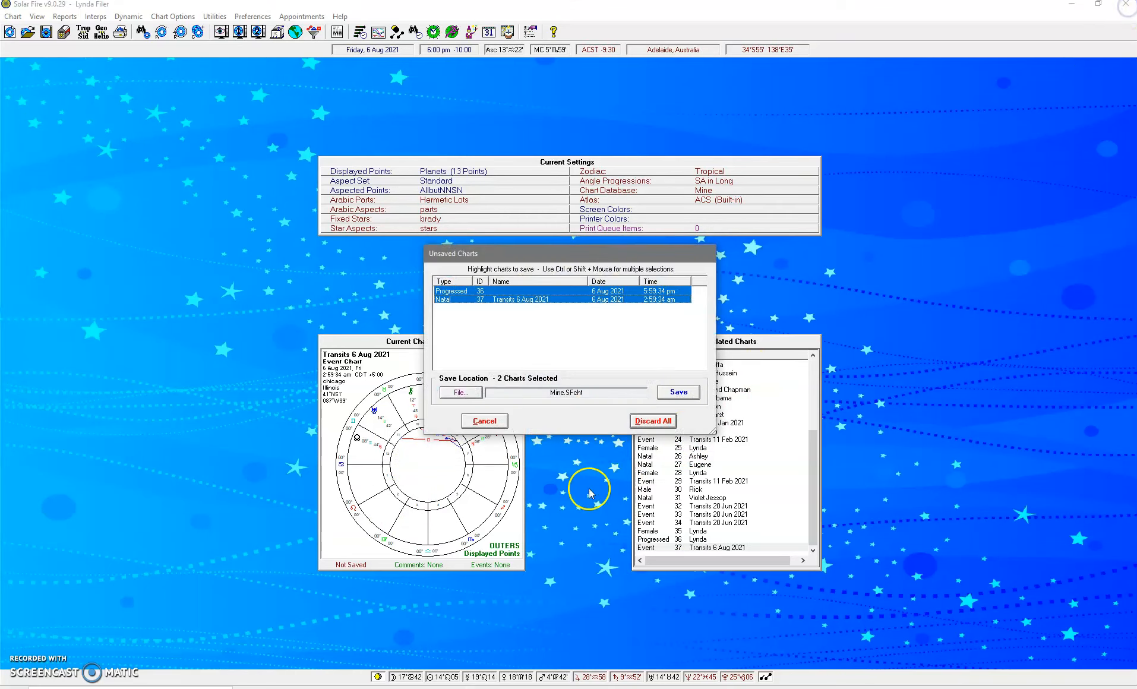
{"action": "left_click", "coordinate": [652, 423]}
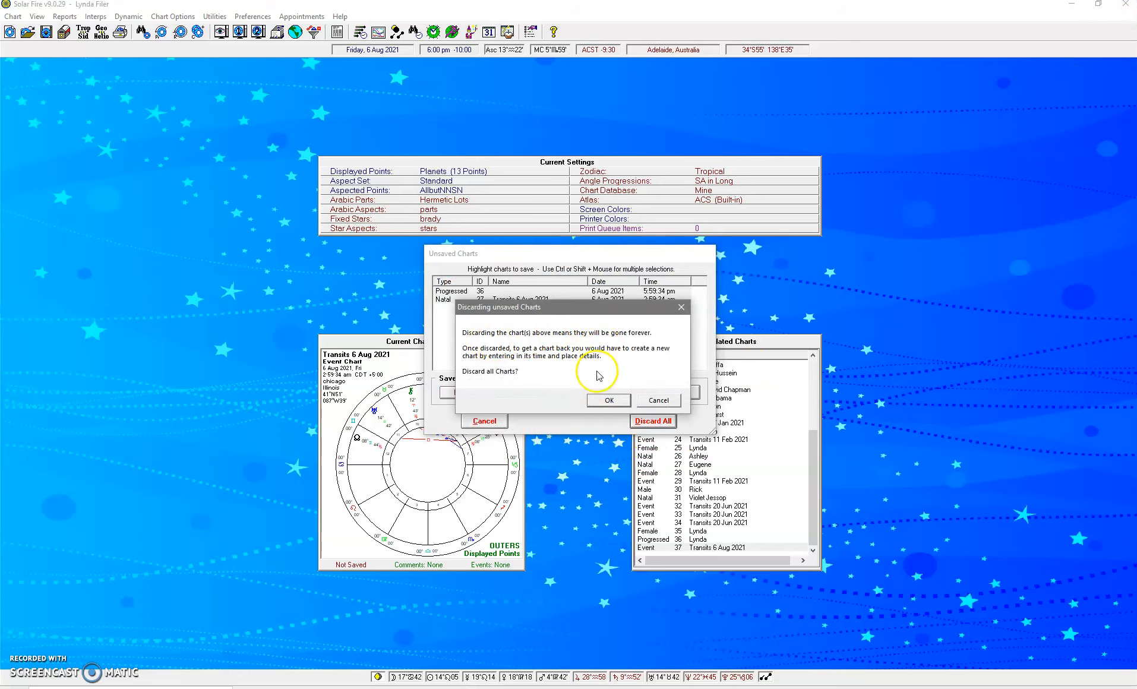
{"action": "left_click", "coordinate": [606, 401]}
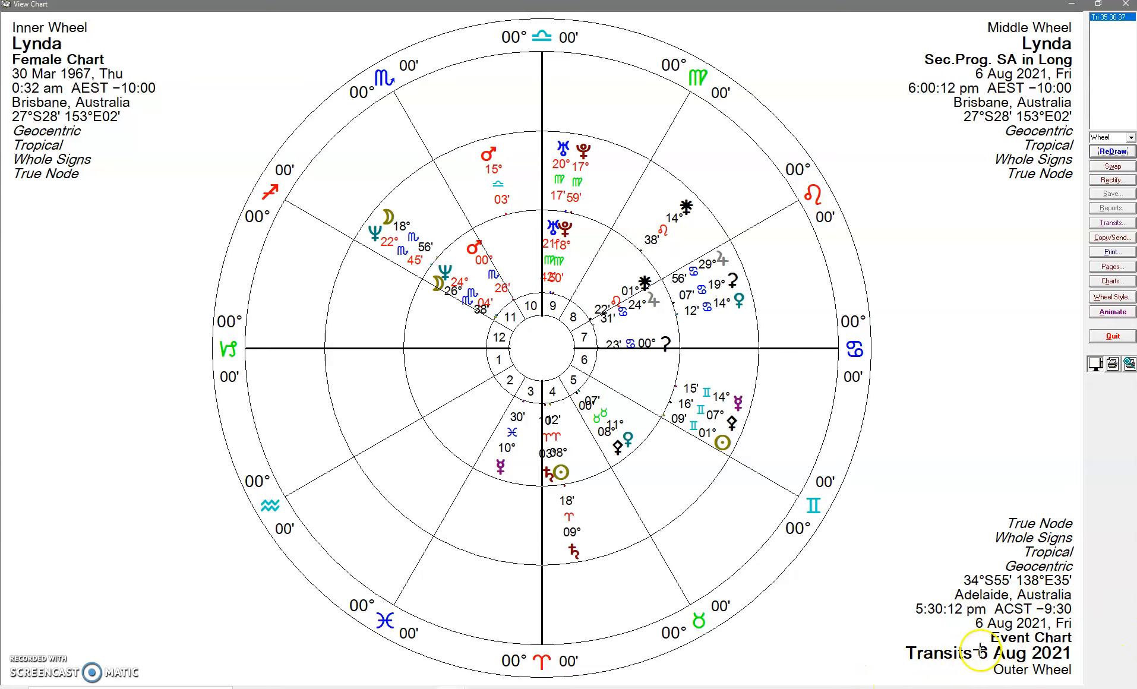
{"action": "left_click", "coordinate": [1128, 4]}
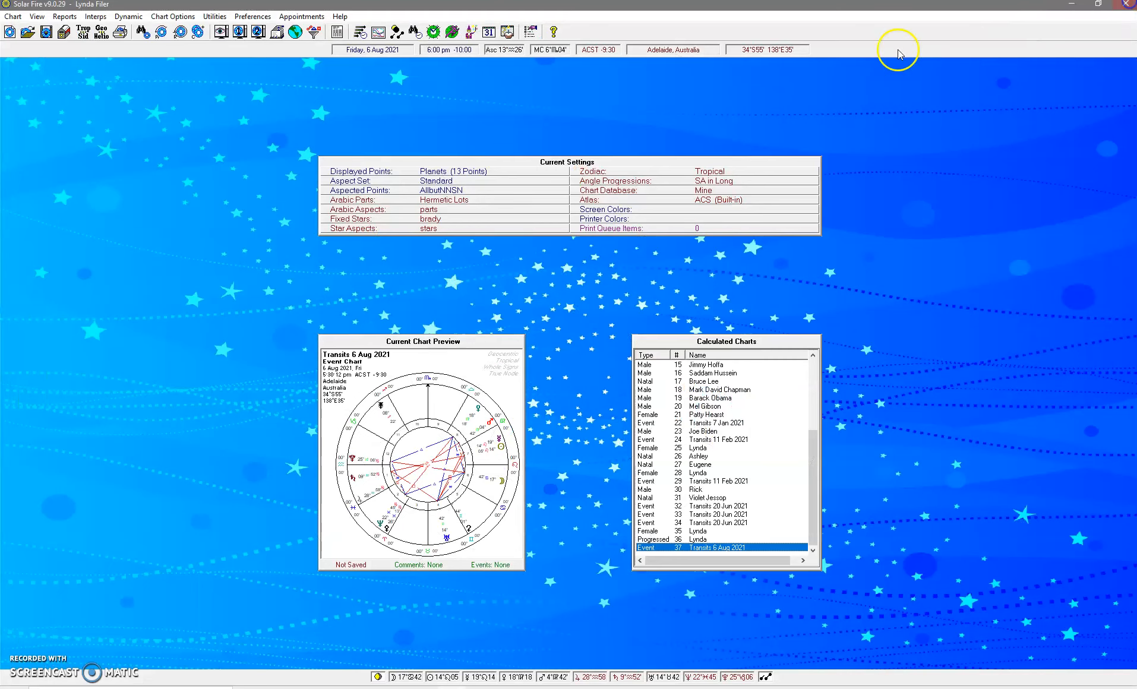
- Review the preferences for interpretation report output, including the word processor selection, and for dates, leaving them without saving
{"action": "left_click", "coordinate": [254, 17]}
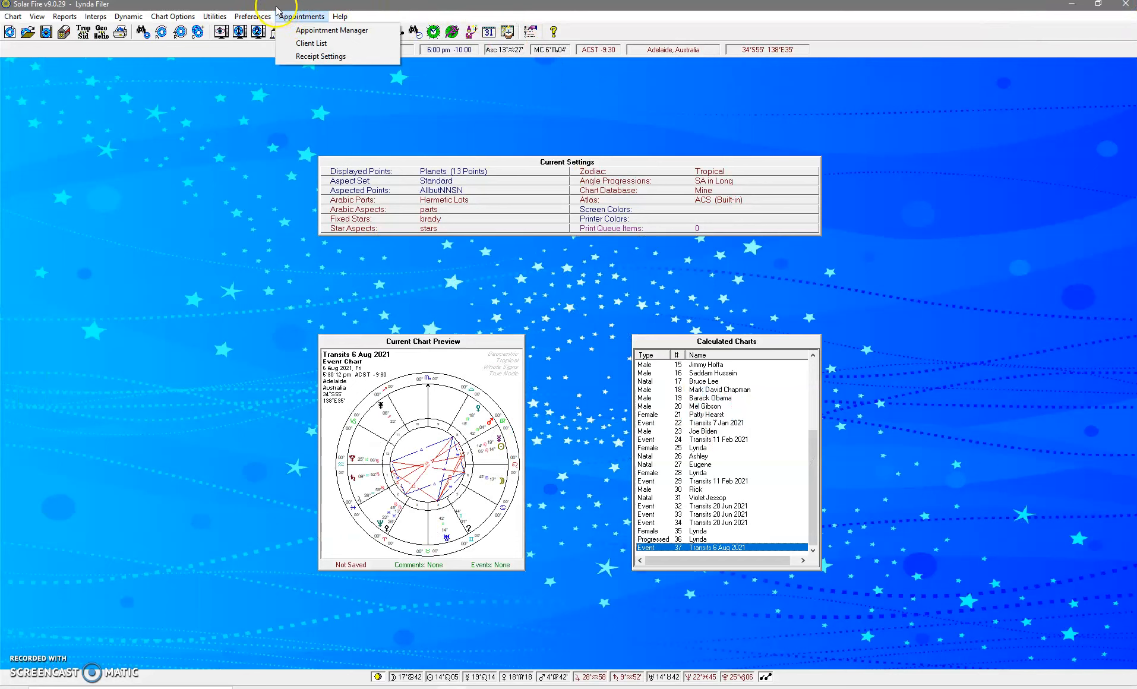
{"action": "left_click", "coordinate": [264, 30]}
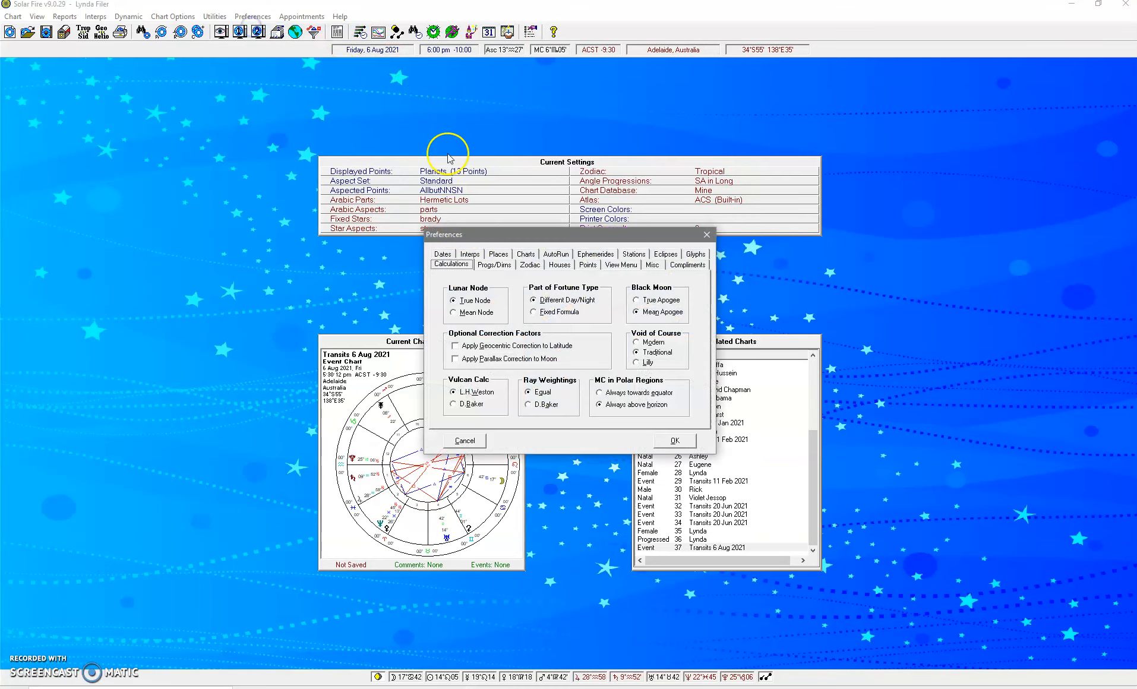
{"action": "left_click", "coordinate": [472, 255]}
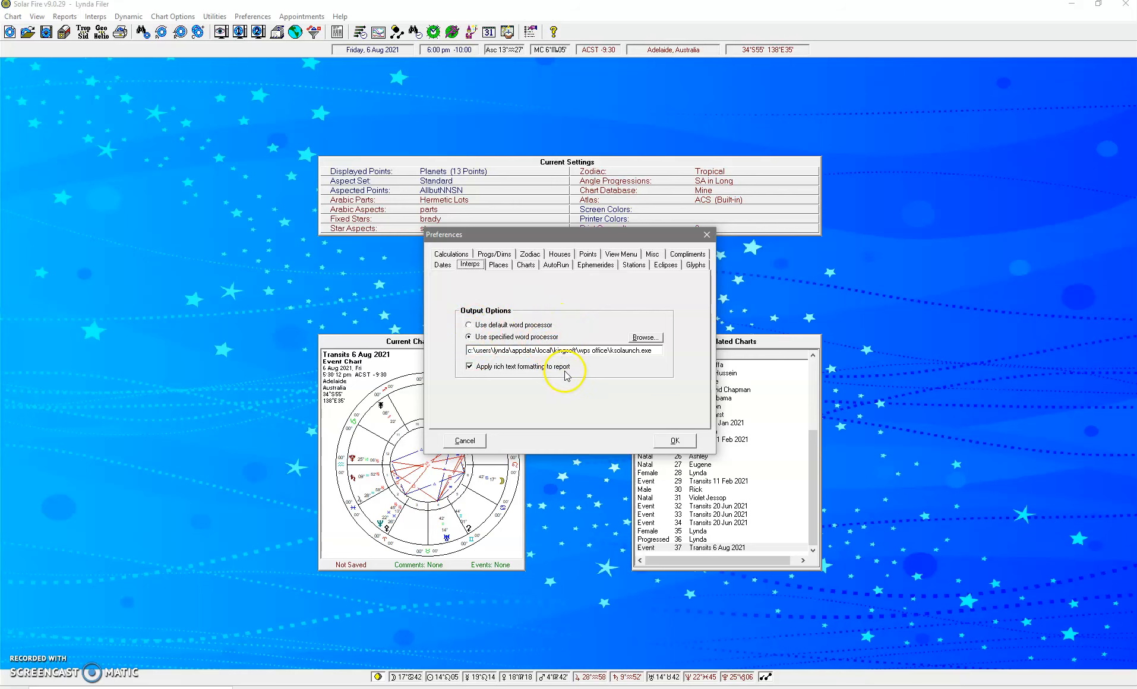
{"action": "left_click", "coordinate": [642, 339]}
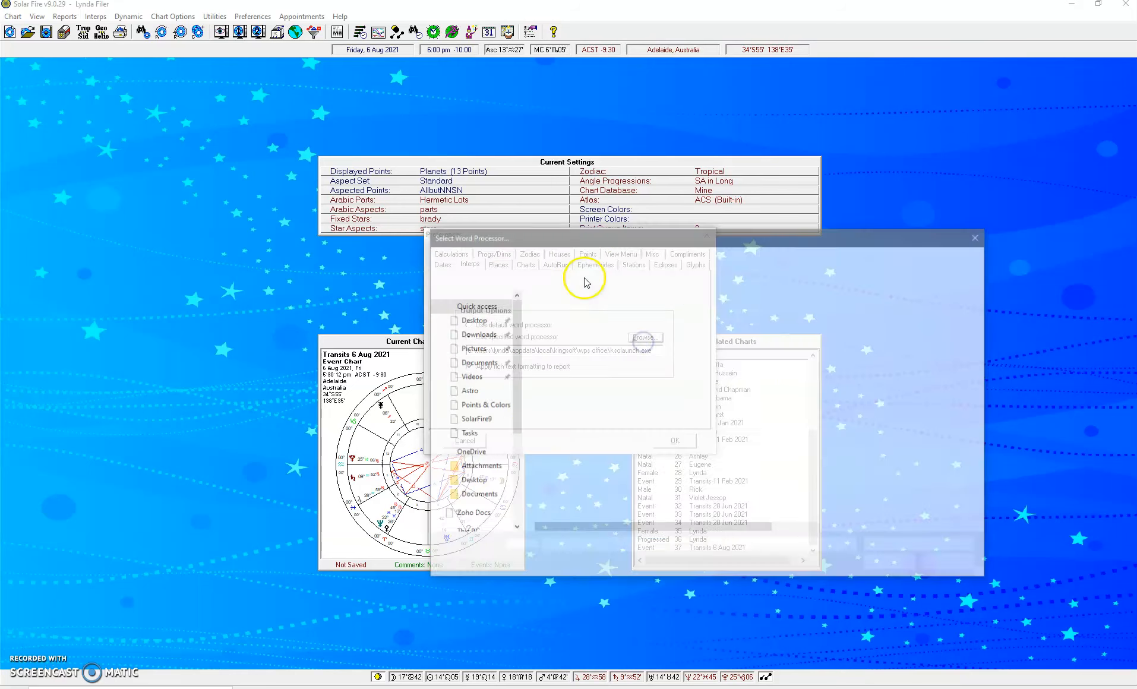
{"action": "left_click", "coordinate": [978, 235]}
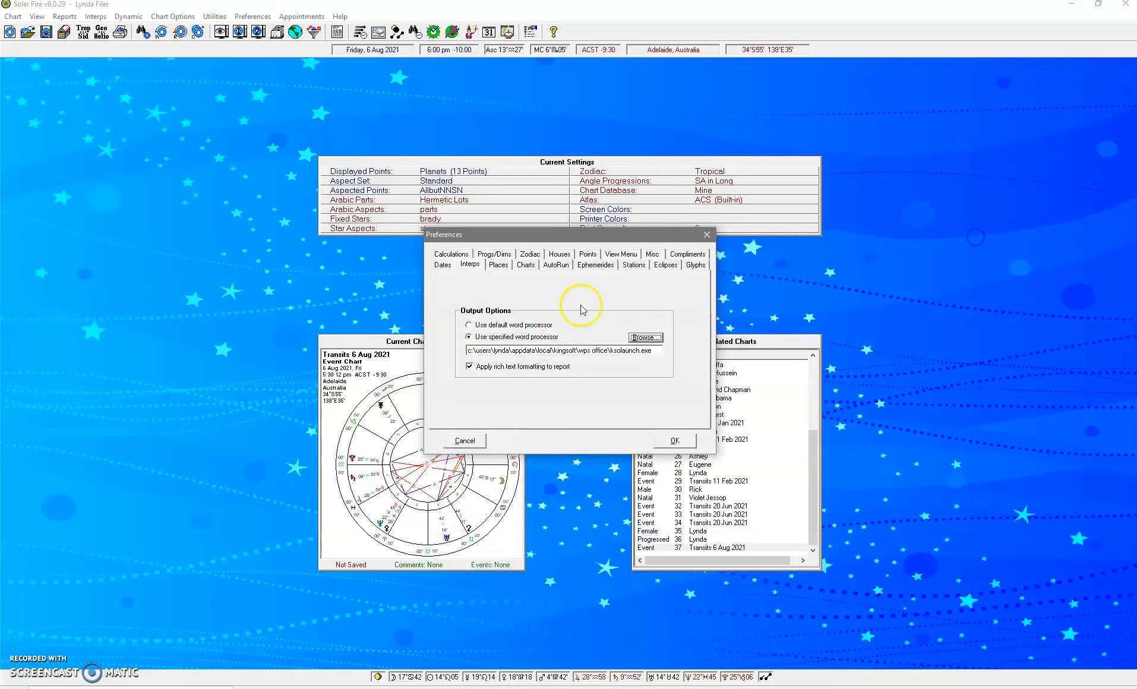
{"action": "left_click", "coordinate": [443, 265]}
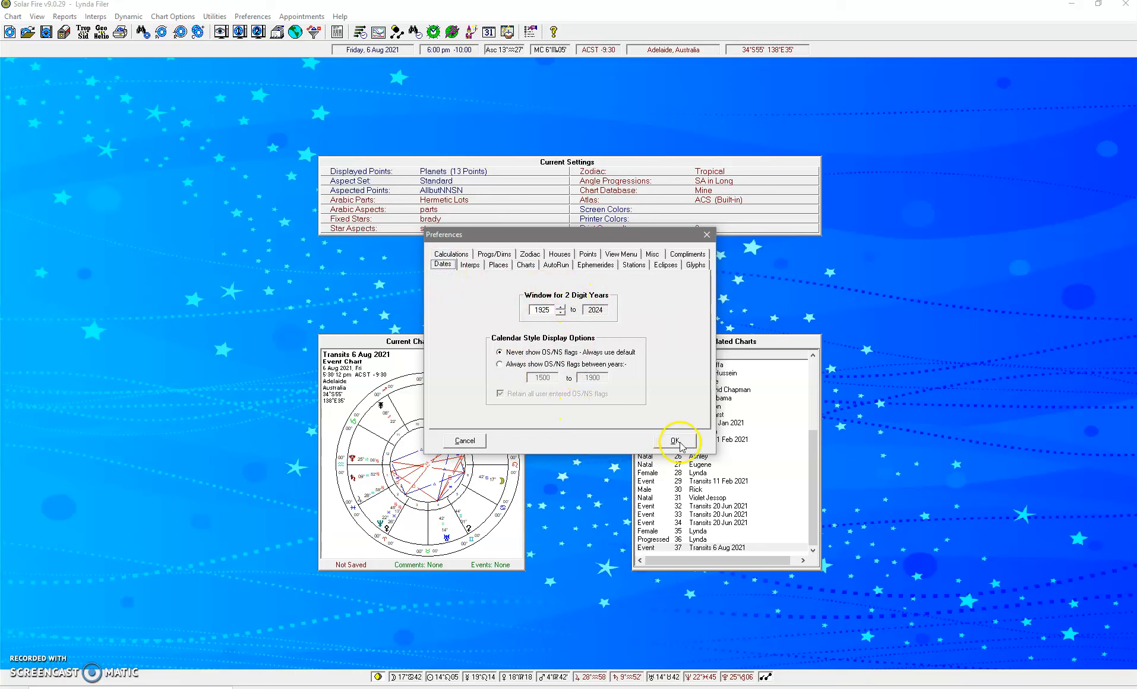
{"action": "left_click_drag", "start_coordinate": [624, 235], "coordinate": [682, 324]}
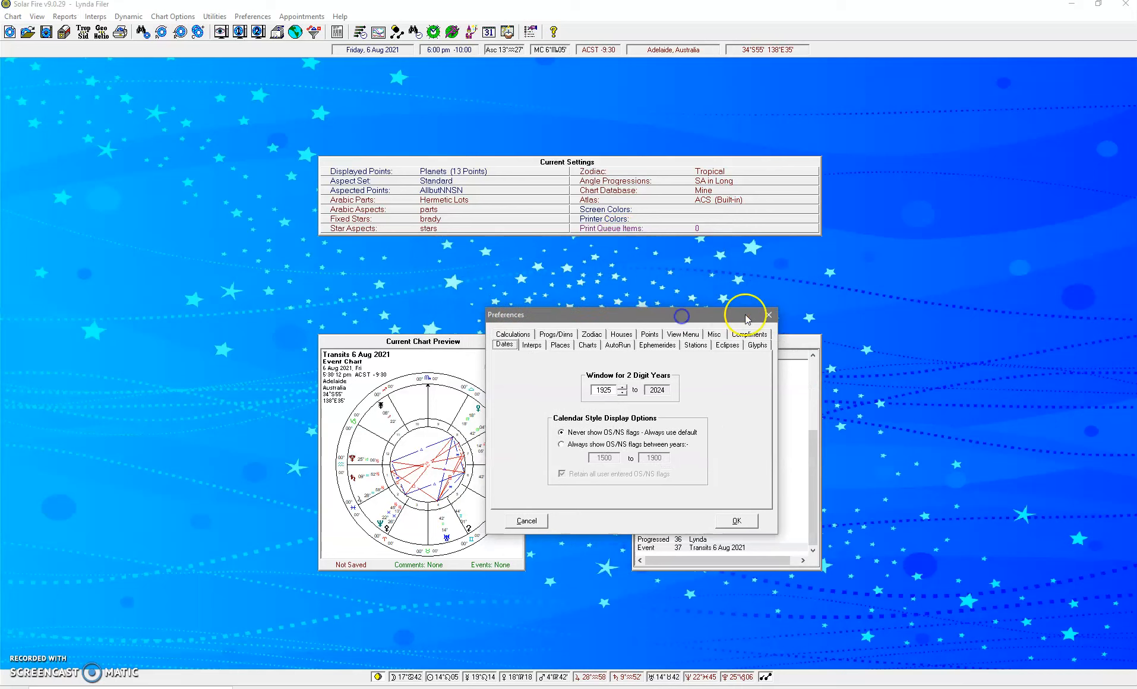
{"action": "left_click", "coordinate": [766, 319]}
- Set the aspect colors of the screen color scheme to Allblack and apply them to the chart
{"action": "left_click", "coordinate": [216, 18]}
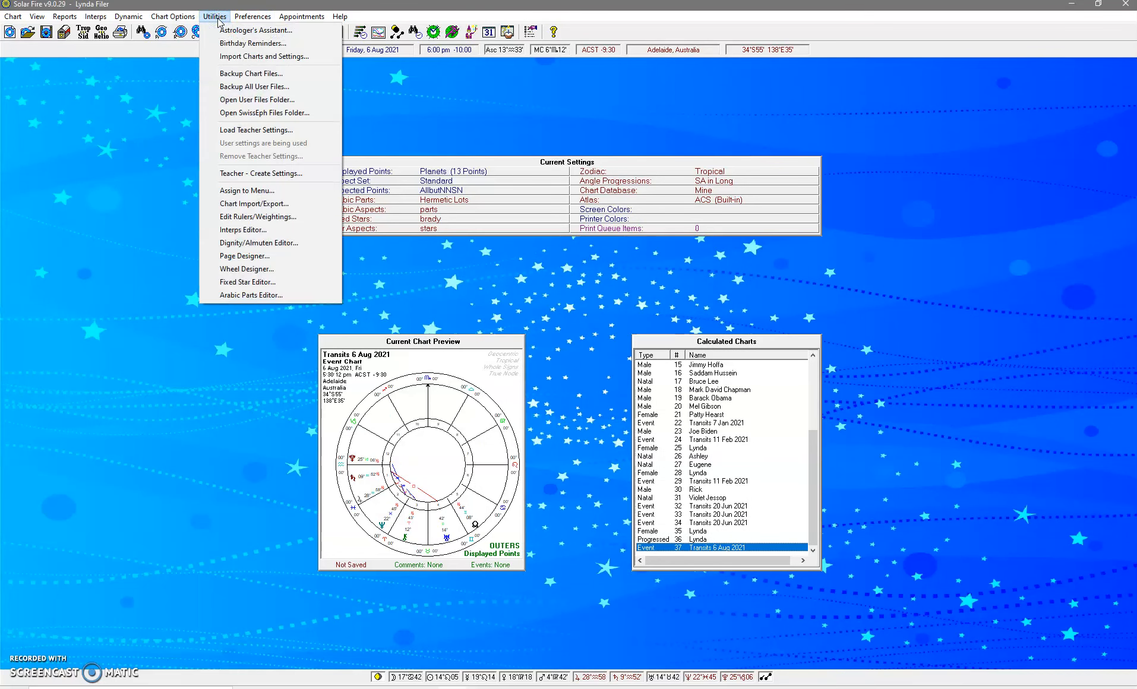
{"action": "left_click", "coordinate": [172, 17]}
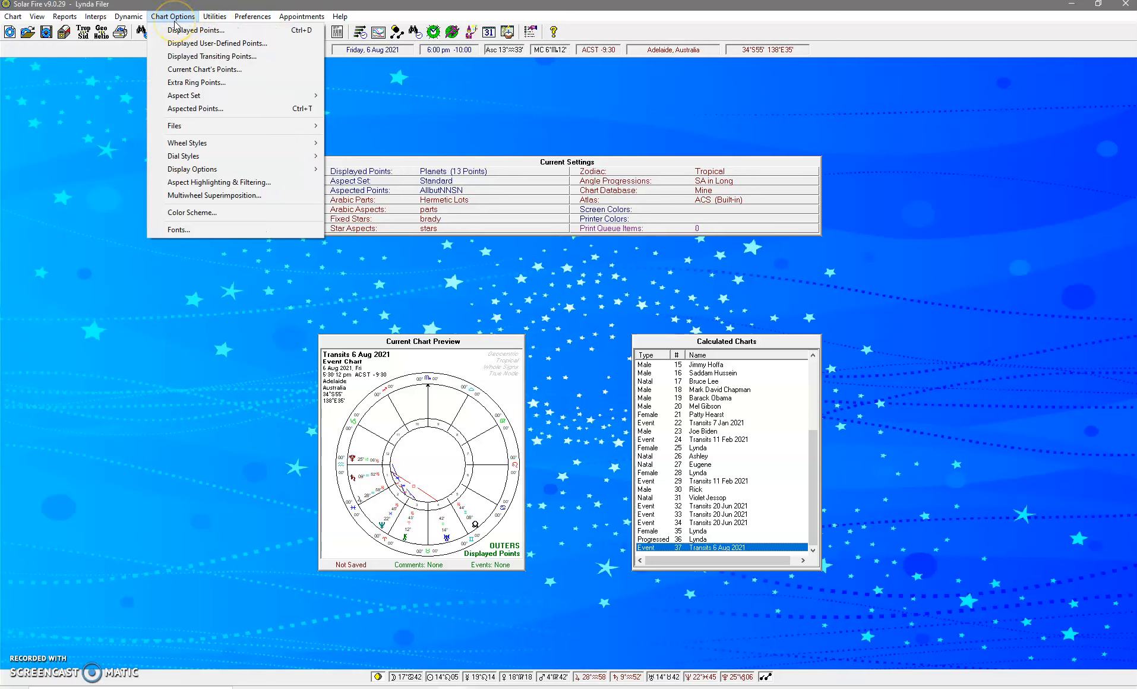
{"action": "left_click", "coordinate": [205, 219]}
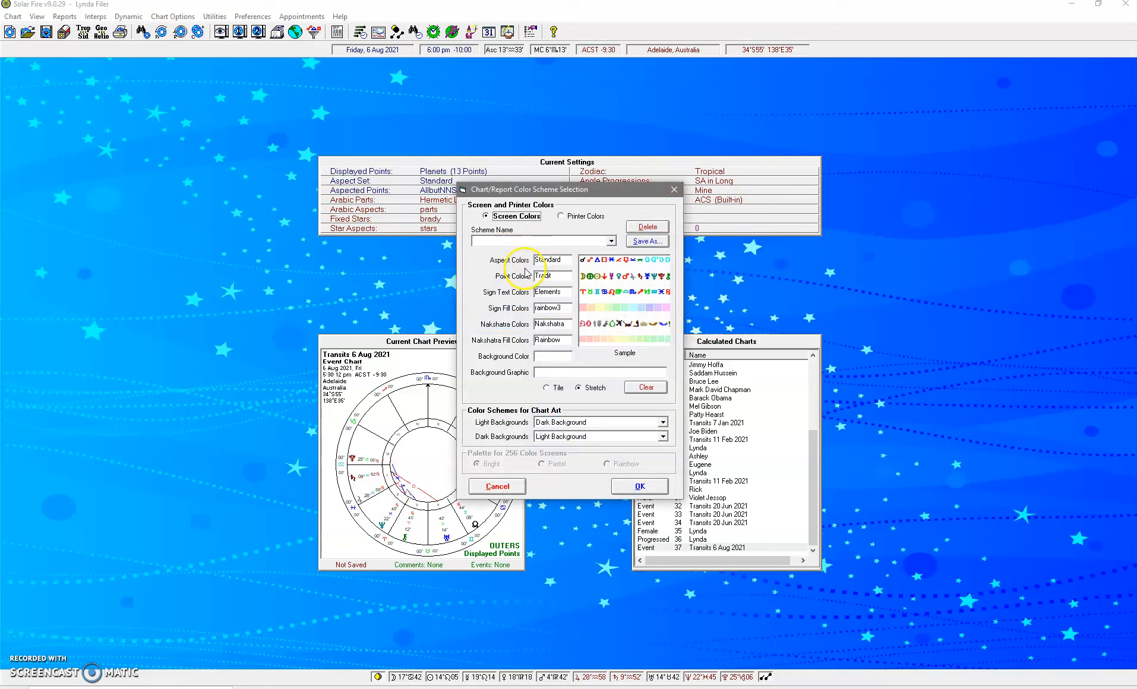
{"action": "left_click", "coordinate": [548, 262]}
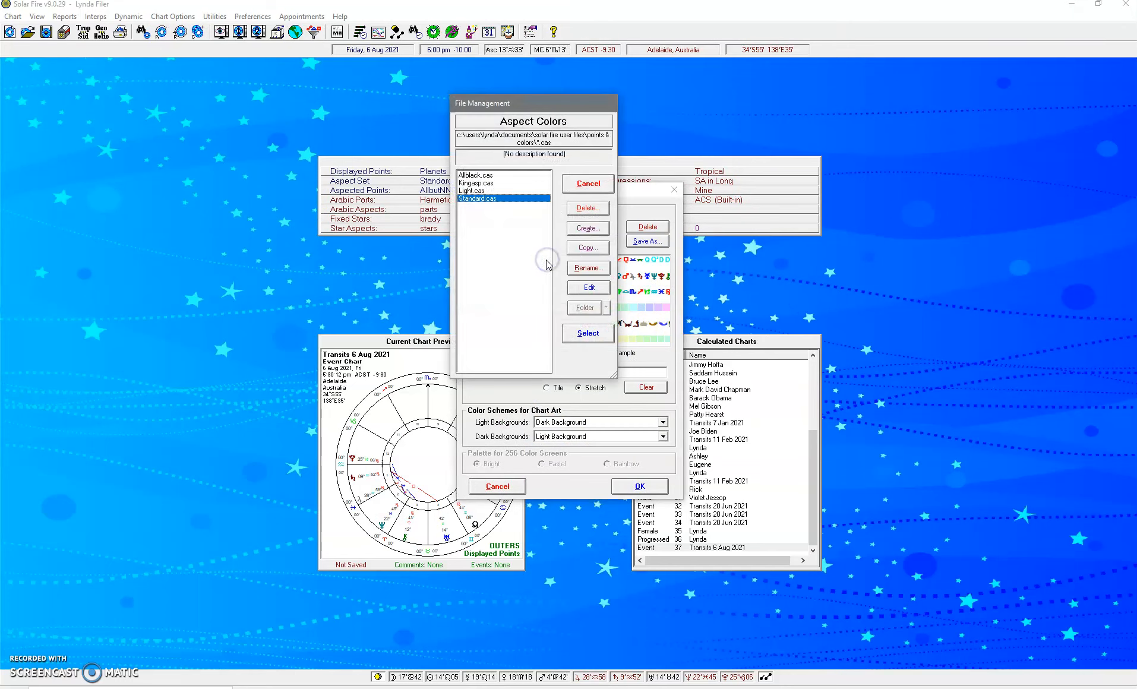
{"action": "left_click", "coordinate": [480, 176]}
{"action": "left_click", "coordinate": [589, 333]}
{"action": "left_click", "coordinate": [640, 486]}
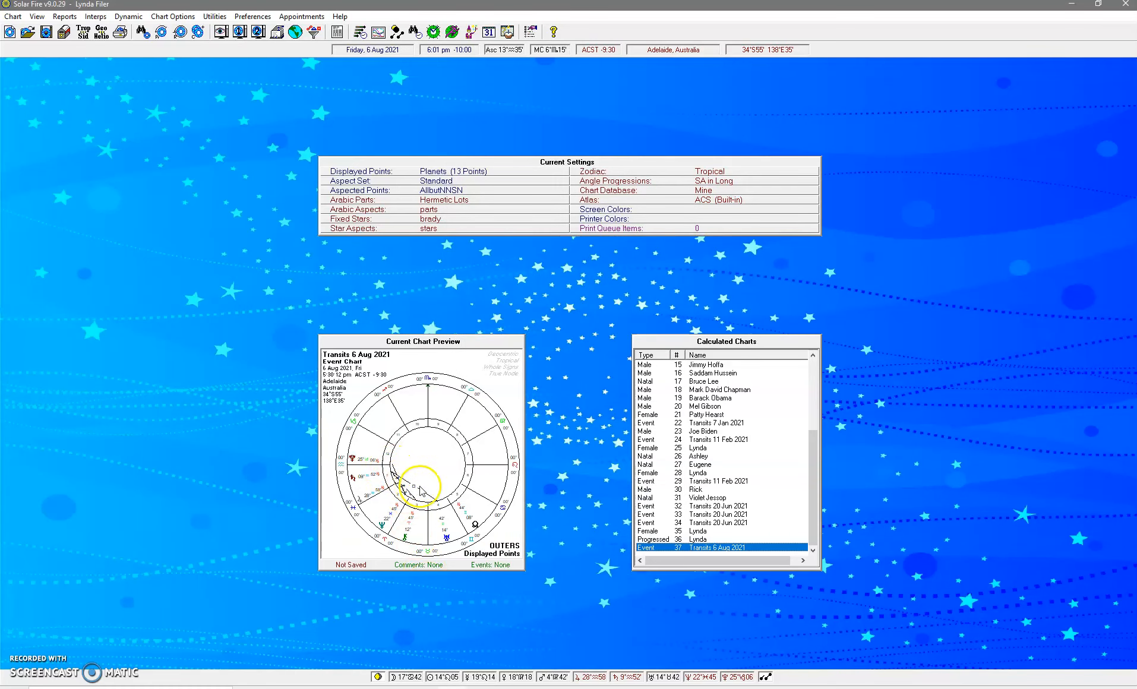
- Switch the aspect colors of the screen color scheme to Kingasp and apply them
{"action": "left_click", "coordinate": [177, 17]}
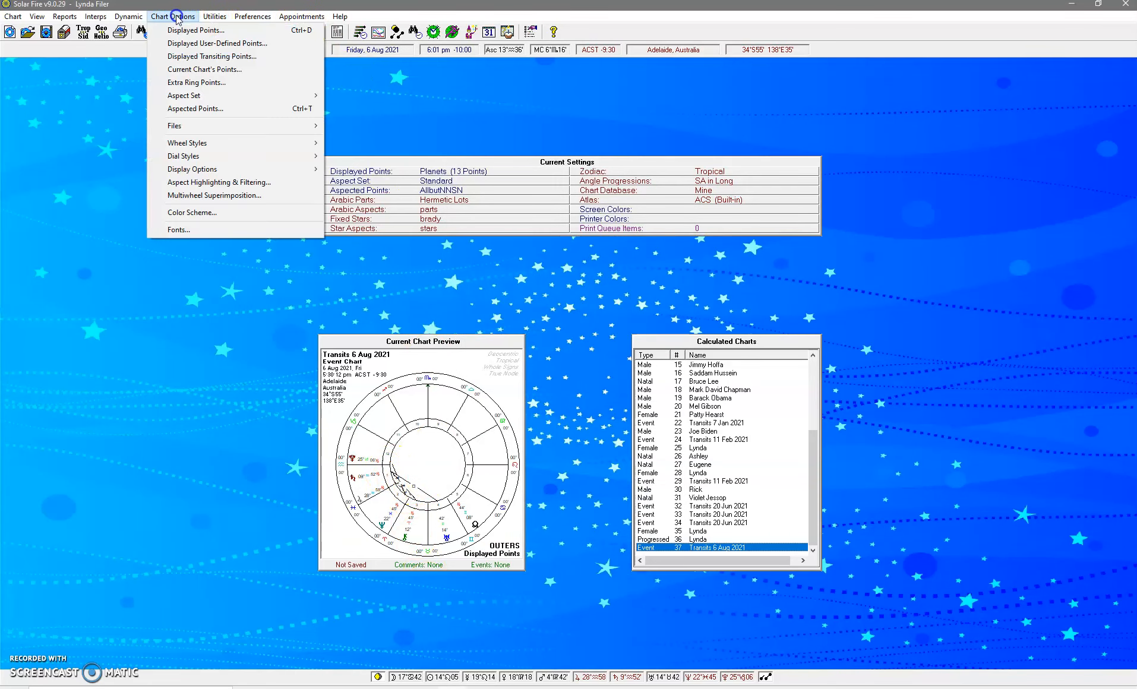
{"action": "left_click", "coordinate": [205, 212]}
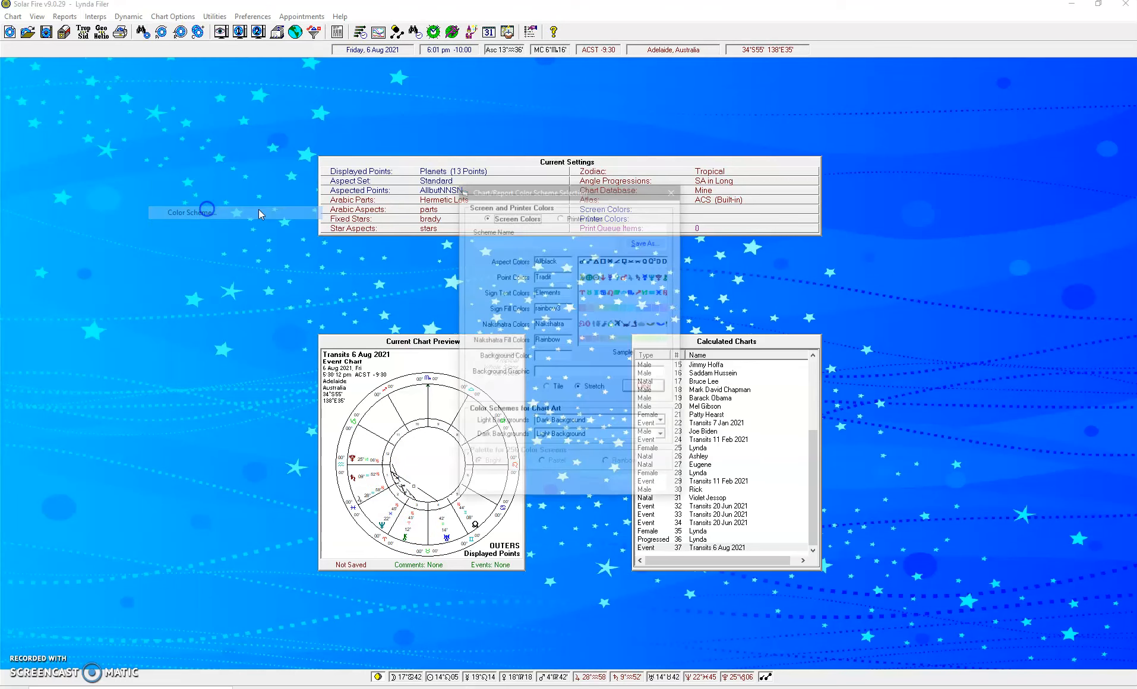
{"action": "left_click", "coordinate": [551, 263]}
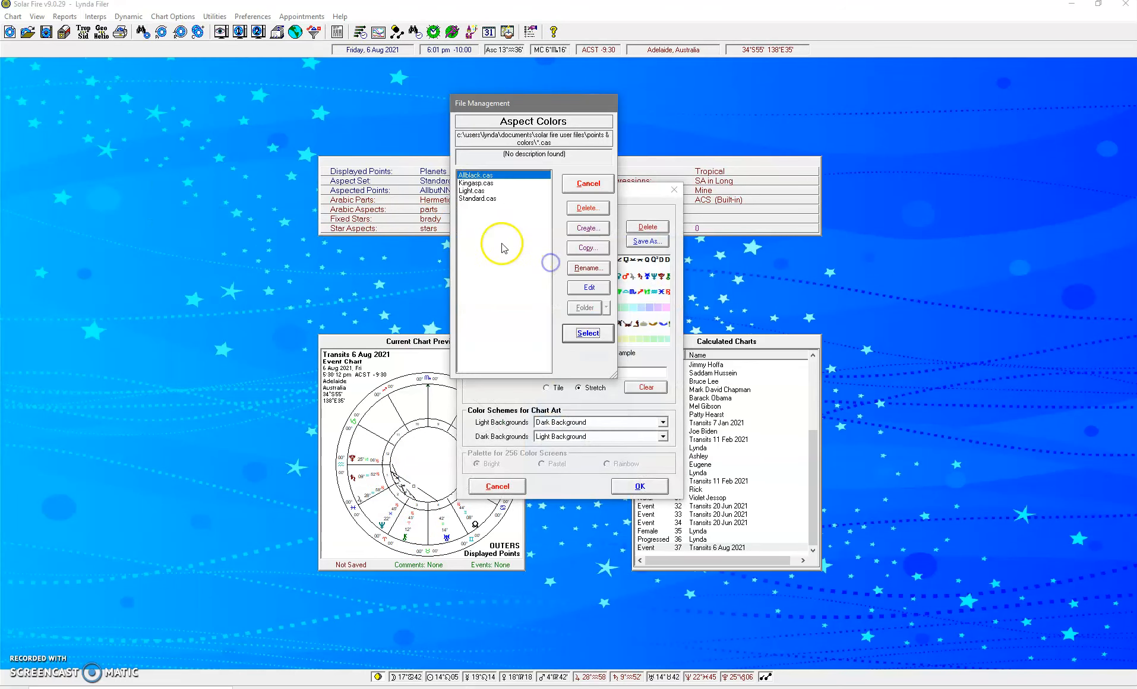
{"action": "left_click", "coordinate": [478, 183]}
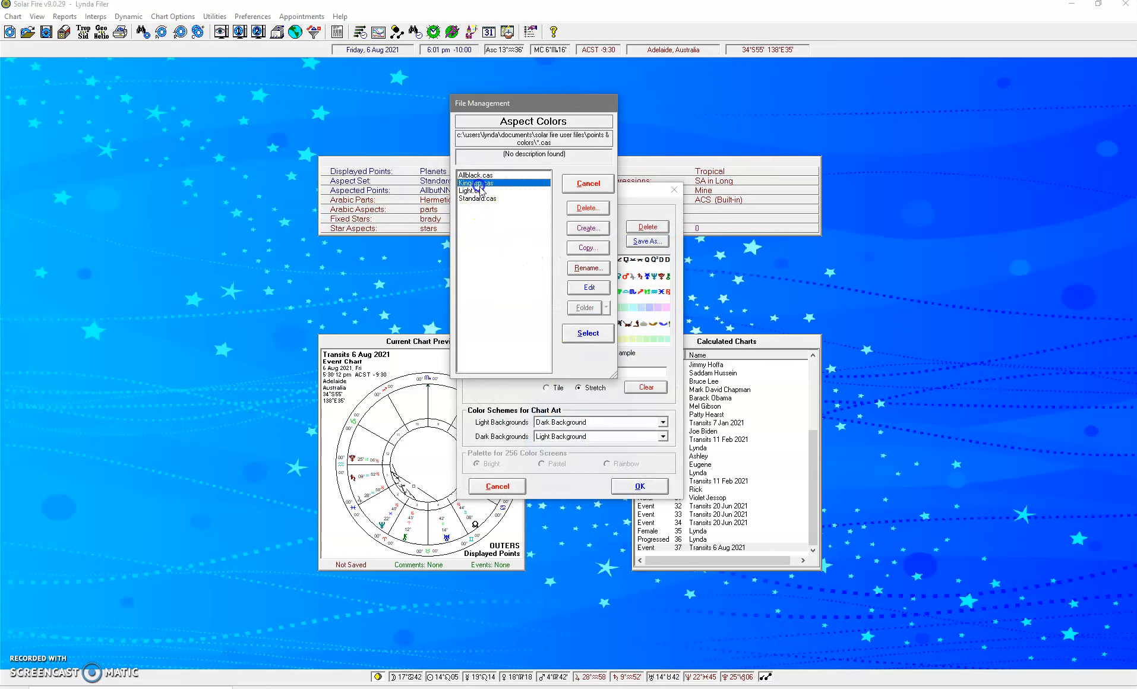
{"action": "left_click", "coordinate": [588, 333]}
{"action": "left_click", "coordinate": [638, 484]}
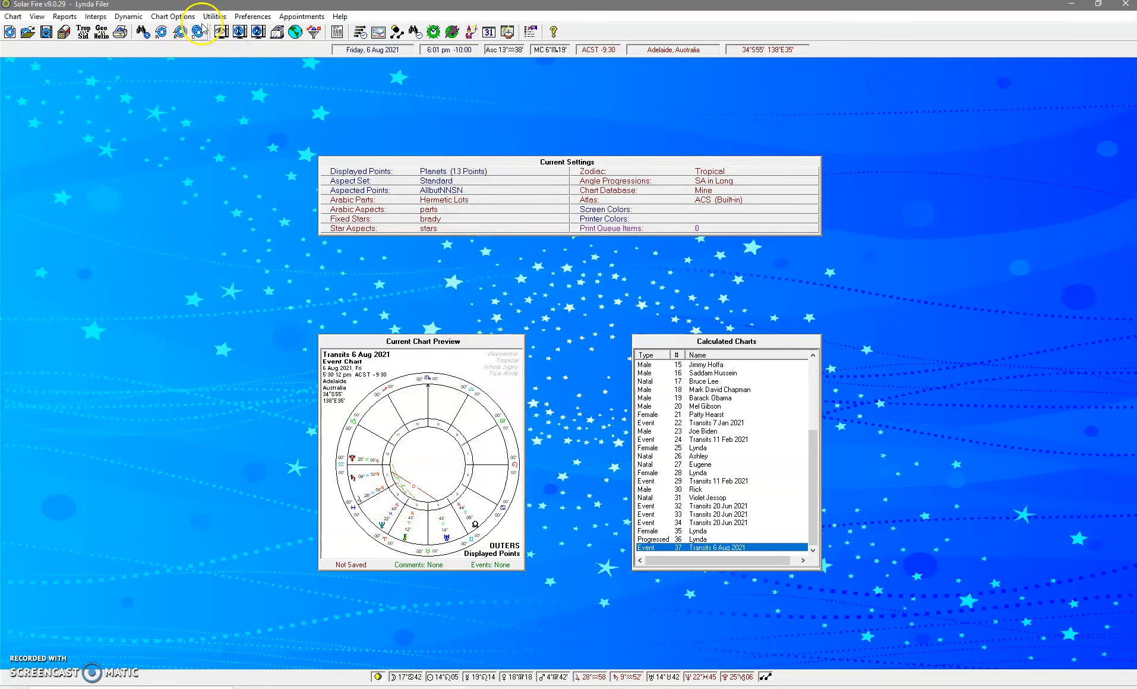
- Switch the aspect colors of the screen color scheme to Light and apply them
{"action": "left_click", "coordinate": [172, 16]}
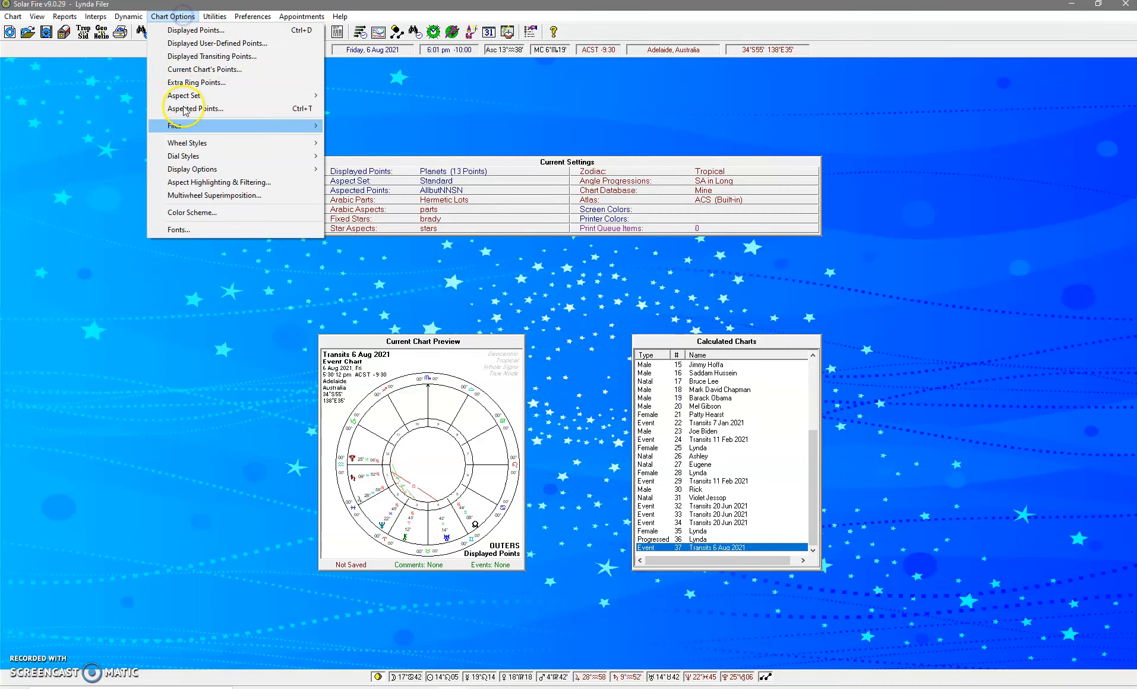
{"action": "left_click", "coordinate": [192, 212]}
{"action": "left_click", "coordinate": [556, 260]}
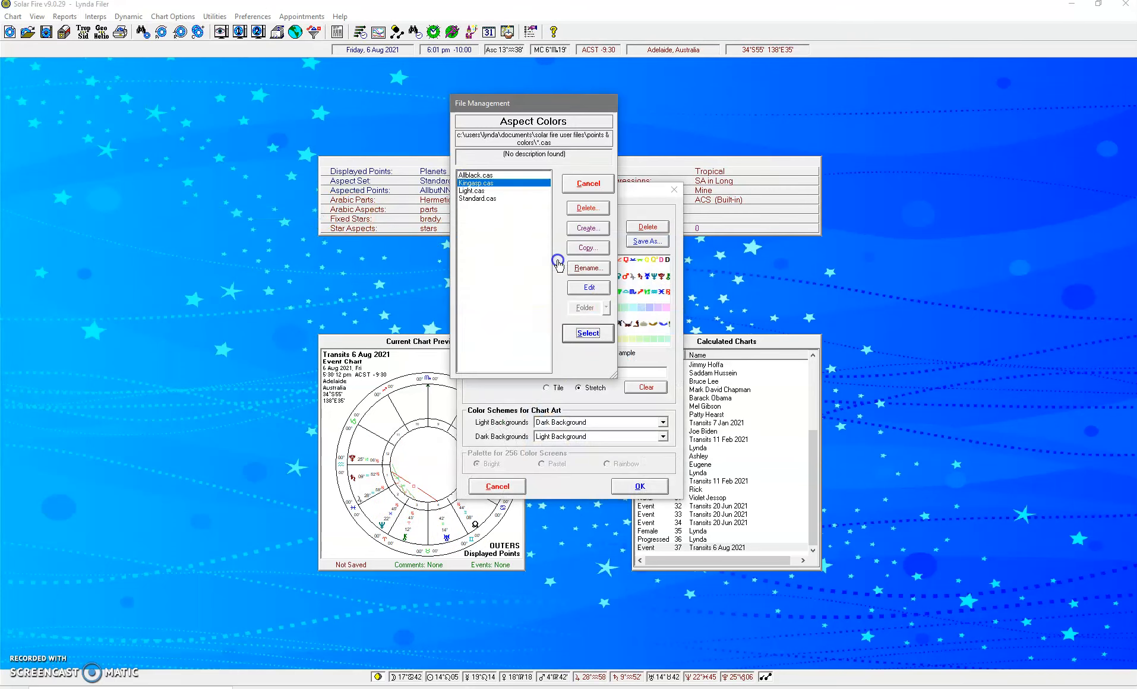
{"action": "left_click", "coordinate": [473, 191]}
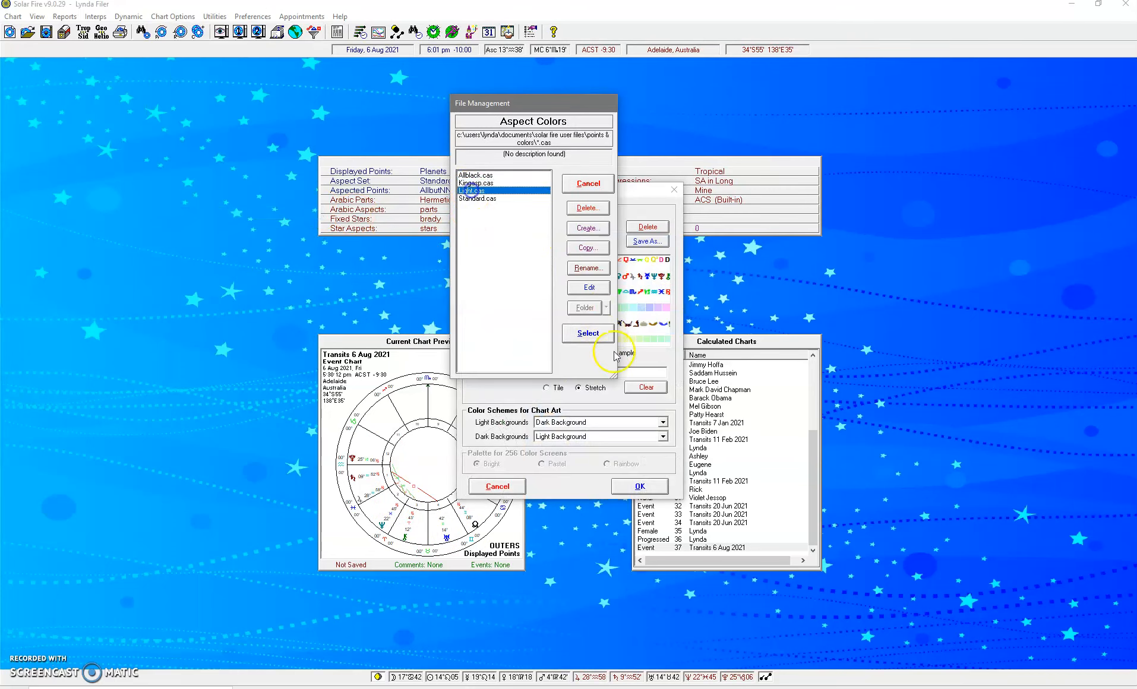
{"action": "left_click", "coordinate": [588, 334]}
{"action": "left_click", "coordinate": [638, 484]}
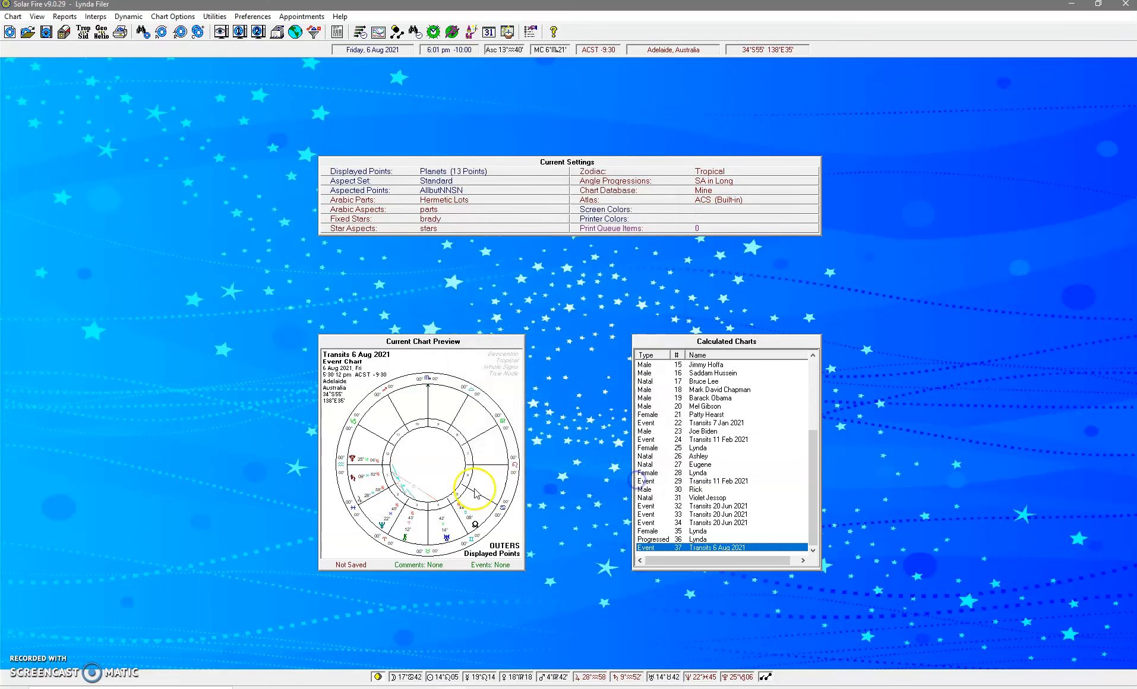
- Set the aspect colors of the screen color scheme back to Standard and apply them
{"action": "left_click", "coordinate": [177, 19]}
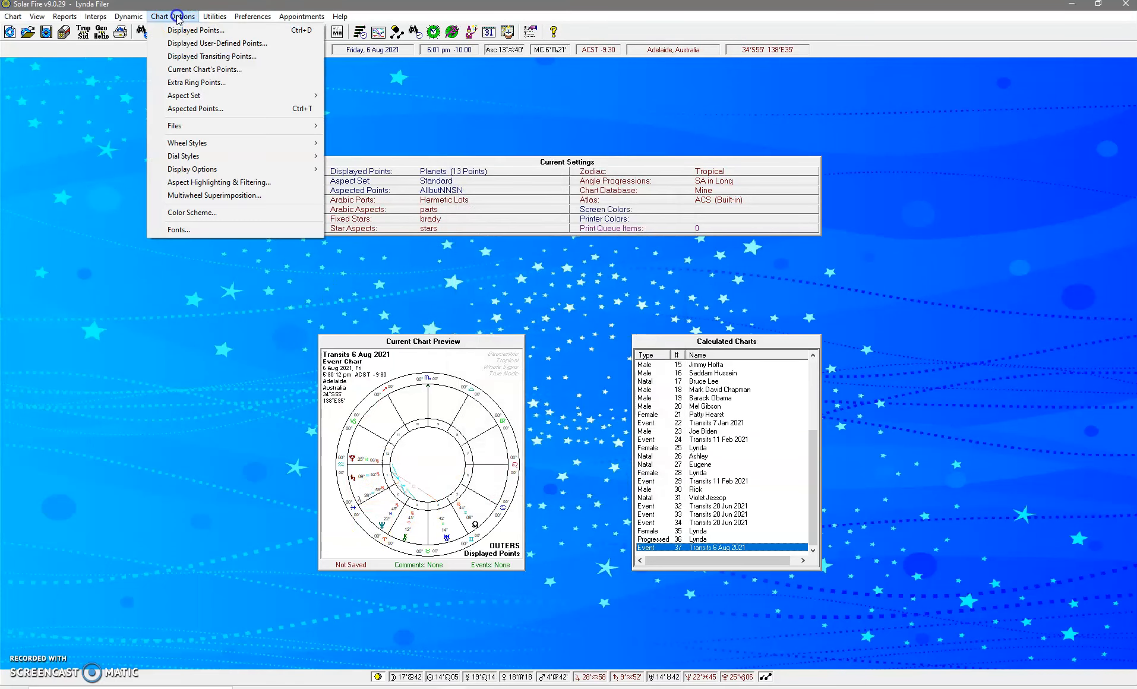
{"action": "left_click", "coordinate": [217, 212]}
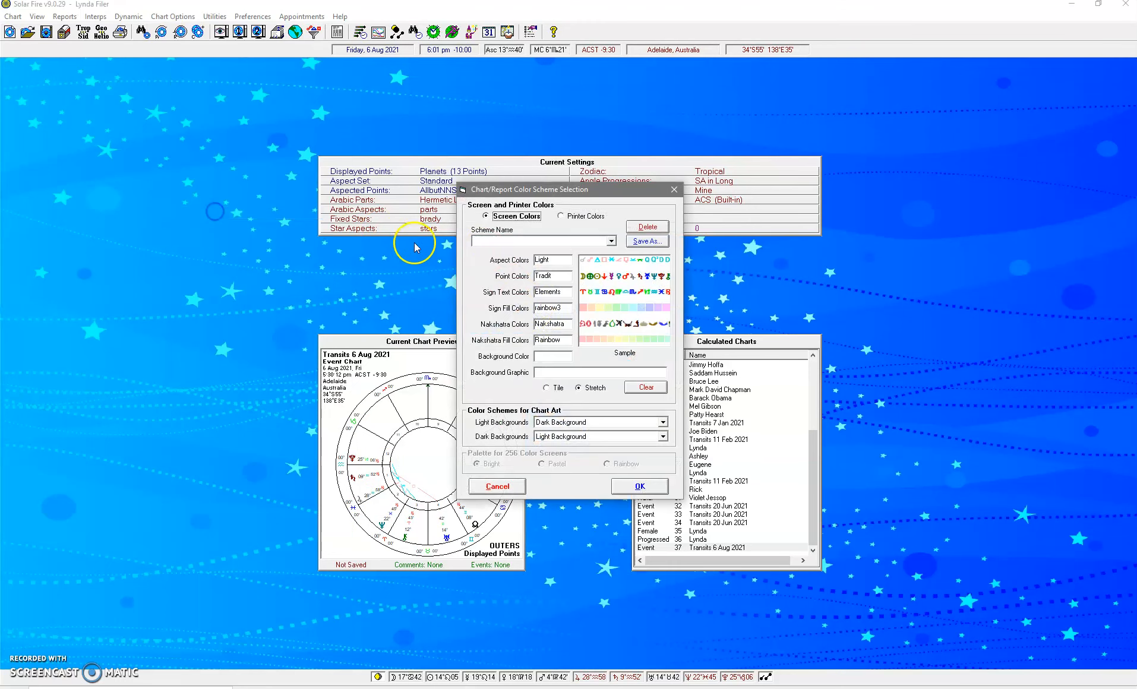
{"action": "left_click", "coordinate": [545, 260]}
{"action": "left_click", "coordinate": [482, 199]}
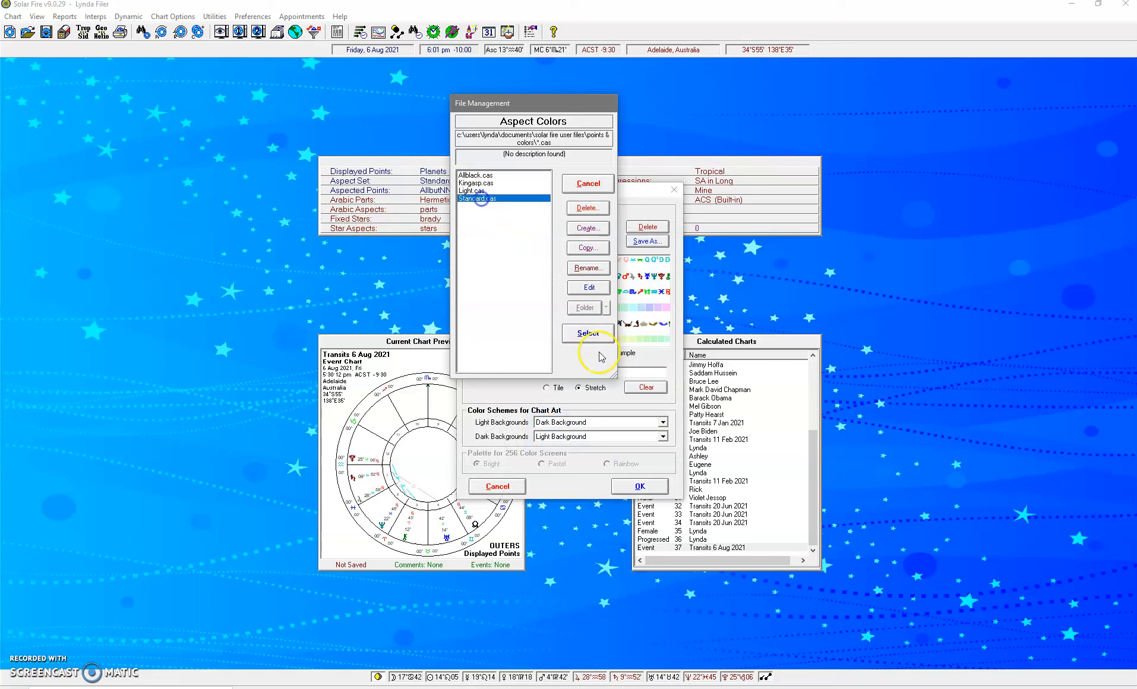
{"action": "left_click", "coordinate": [588, 333]}
{"action": "left_click", "coordinate": [635, 487]}
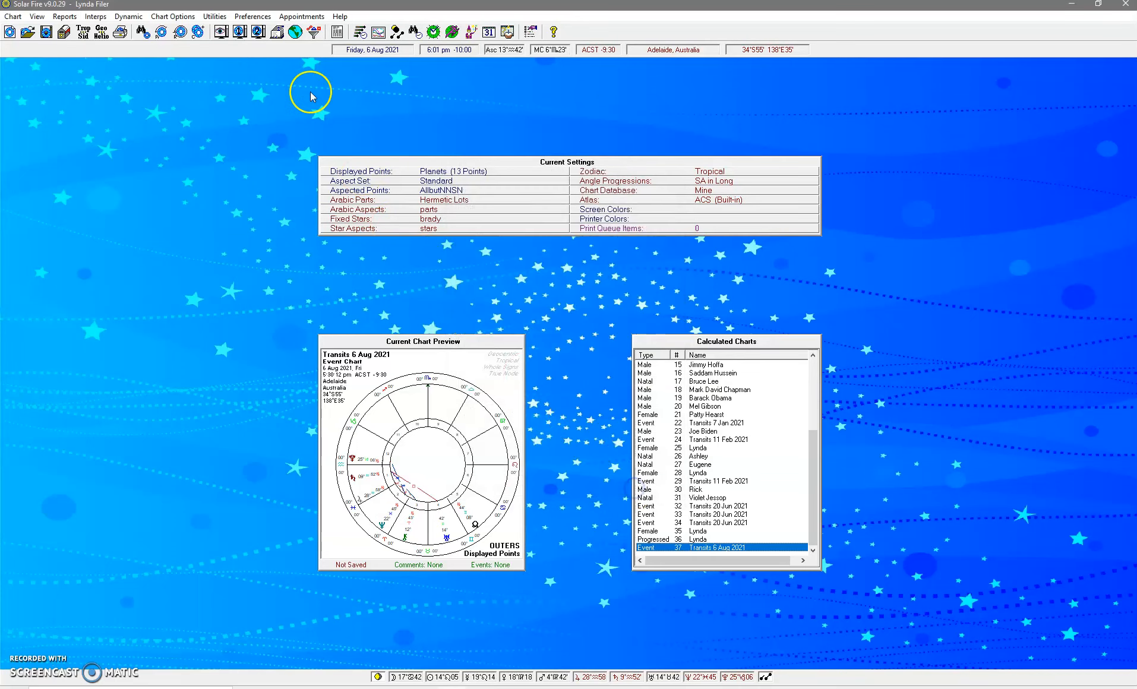
- Set the sign fill colors of the screen color scheme to Allblack and apply them
{"action": "left_click", "coordinate": [170, 16]}
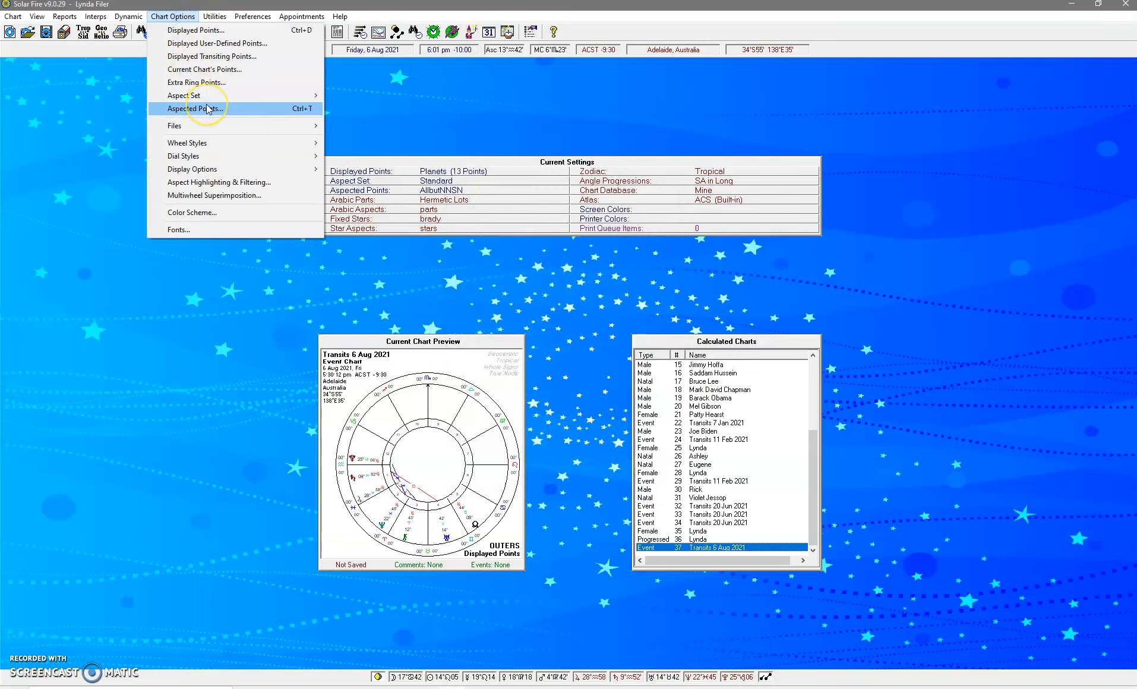
{"action": "left_click", "coordinate": [206, 18]}
{"action": "left_click", "coordinate": [172, 17]}
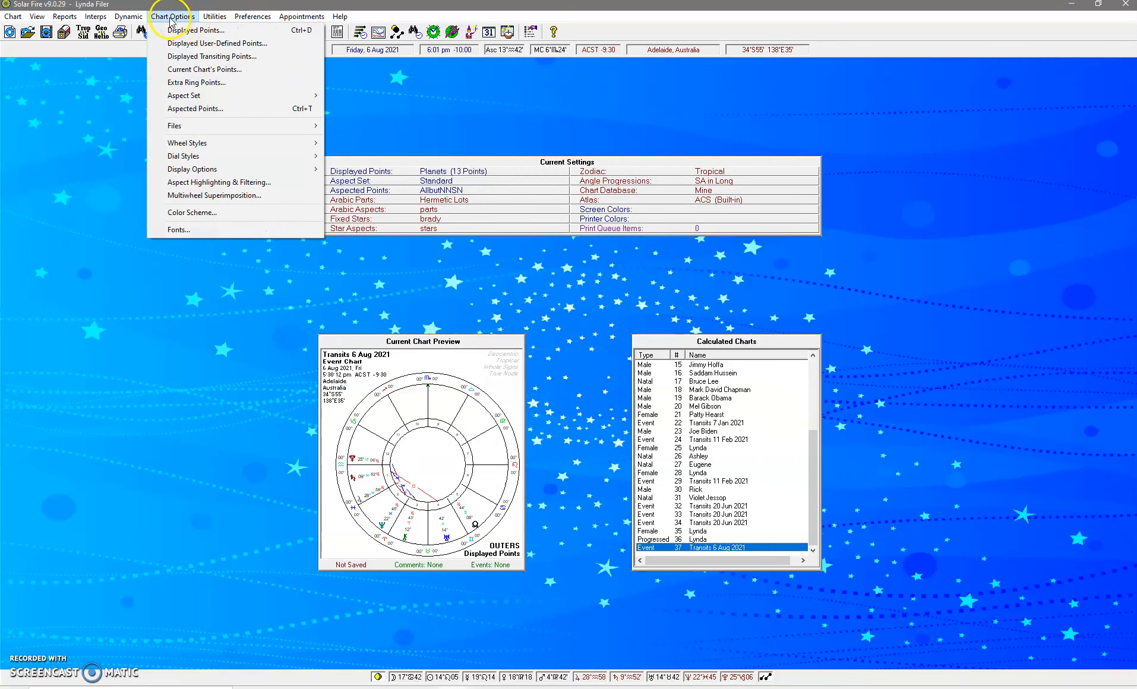
{"action": "mouse_move", "coordinate": [200, 176]}
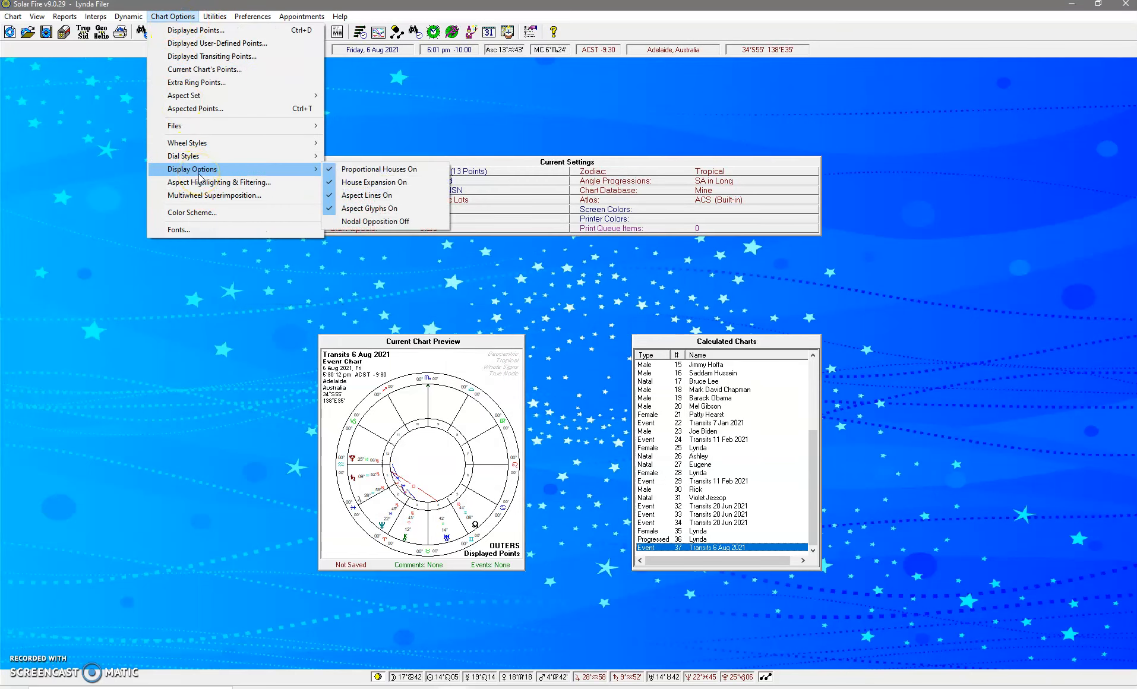
{"action": "left_click", "coordinate": [193, 212]}
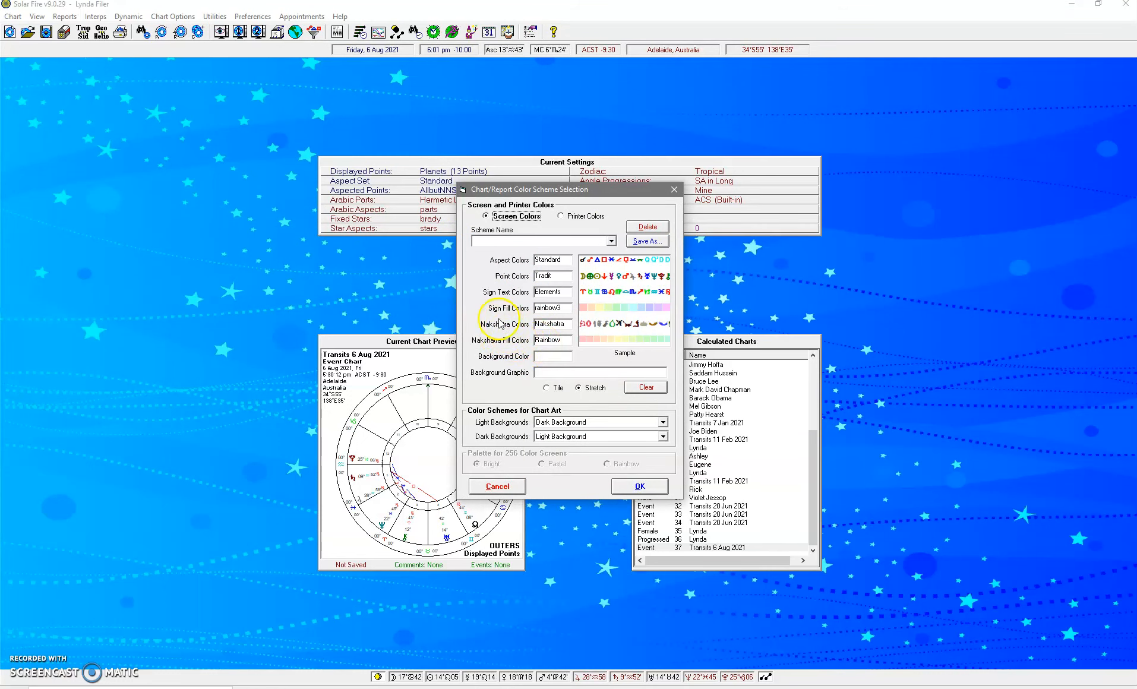
{"action": "left_click", "coordinate": [544, 309]}
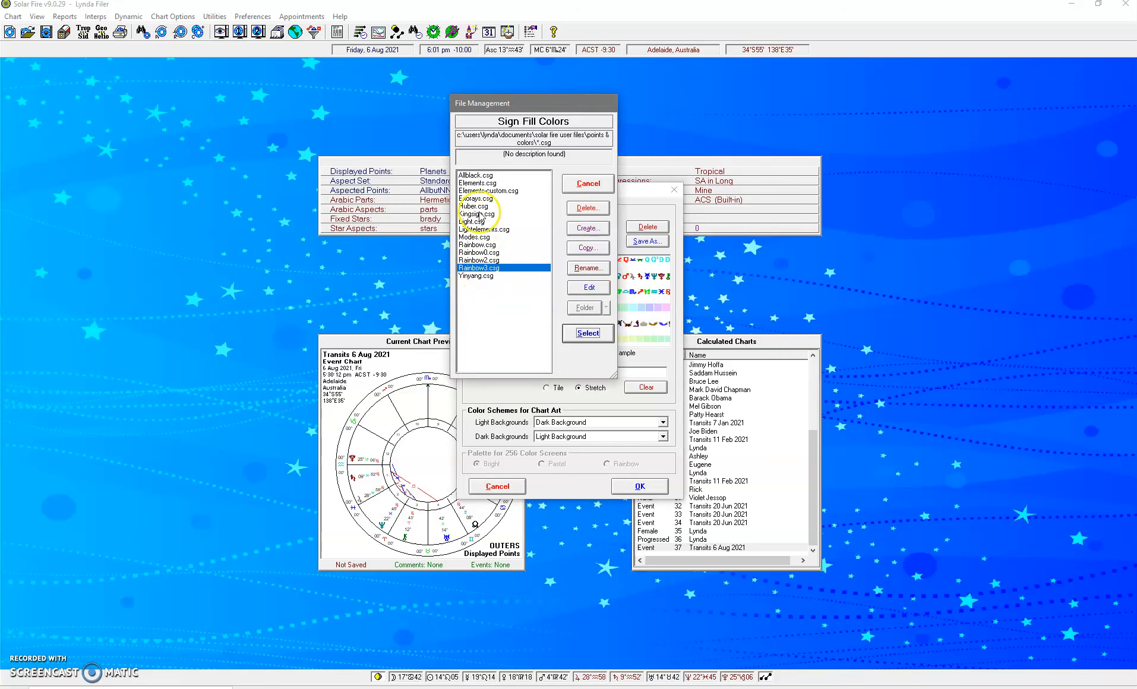
{"action": "left_click", "coordinate": [478, 176]}
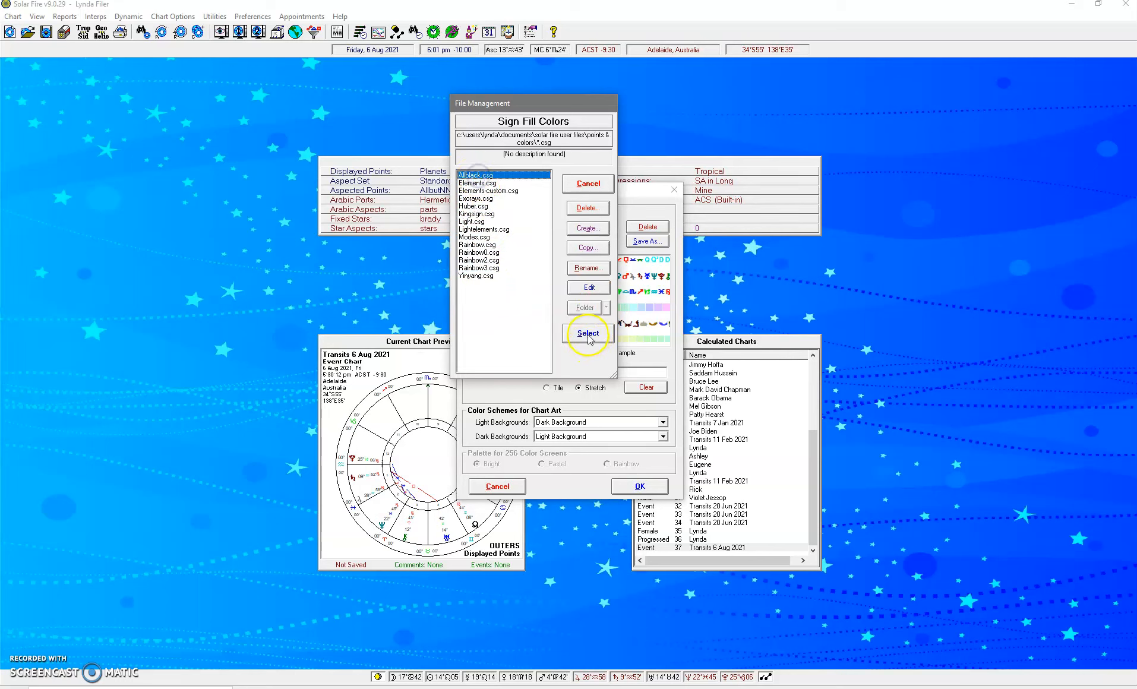
{"action": "left_click", "coordinate": [588, 333]}
{"action": "left_click", "coordinate": [631, 490]}
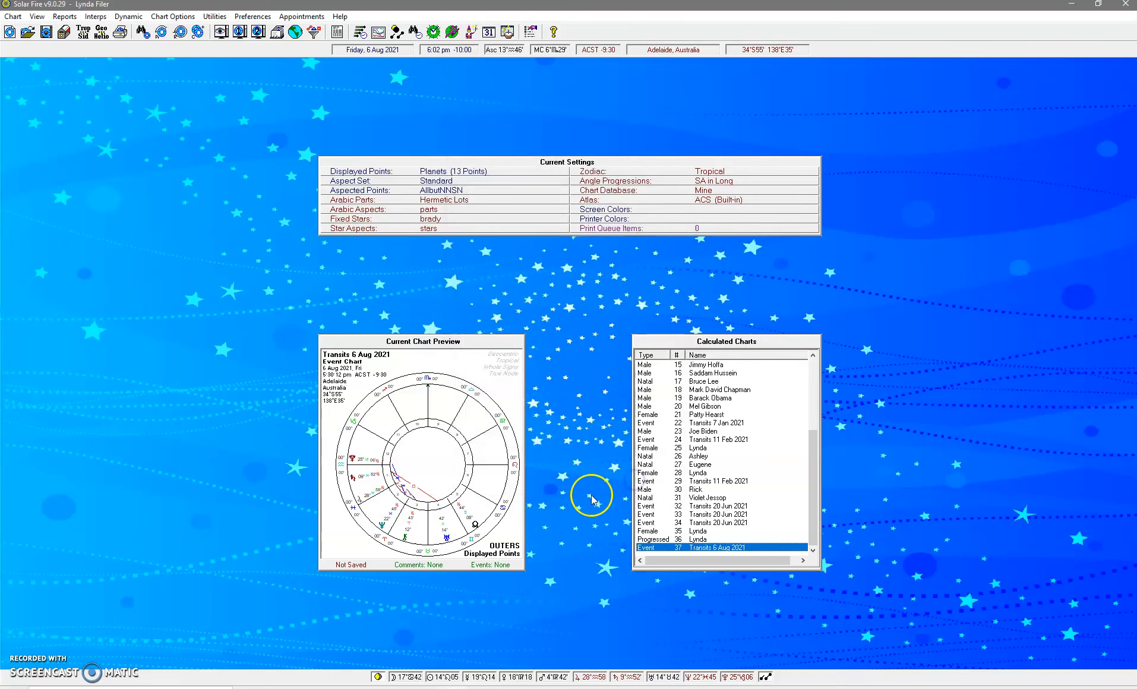
- View the Transits 6 Aug 2021 chart to check the fill of the zodiac sign ring, and close it
{"action": "left_click_drag", "start_coordinate": [676, 536], "coordinate": [694, 550]}
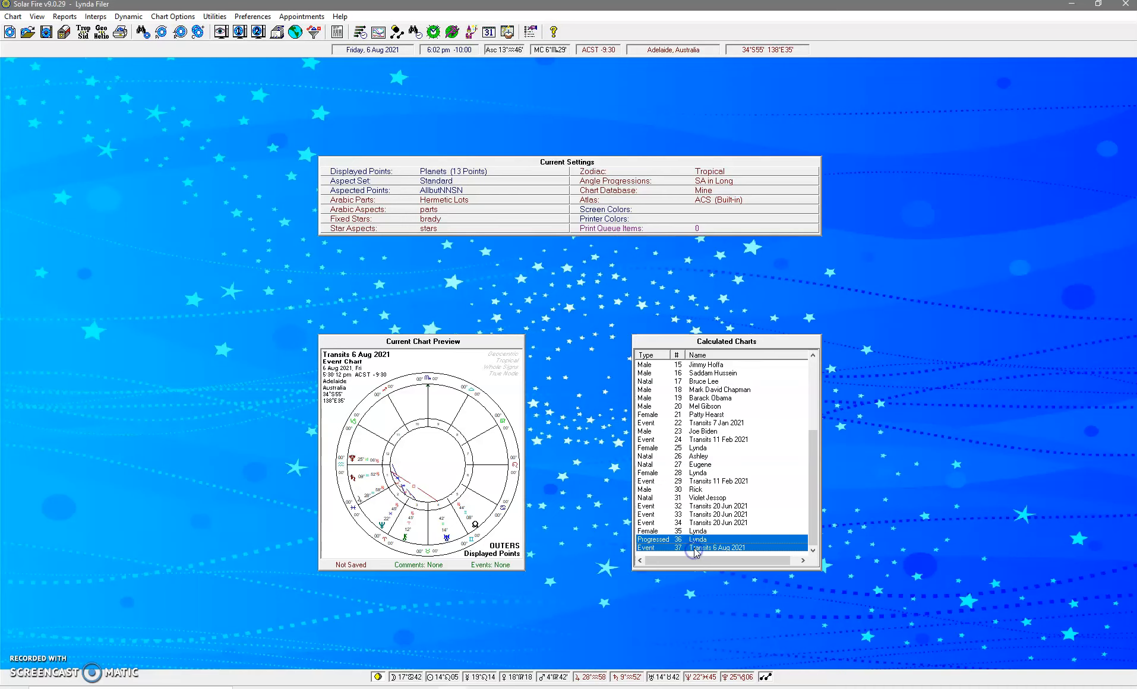
{"action": "double_click", "coordinate": [693, 550]}
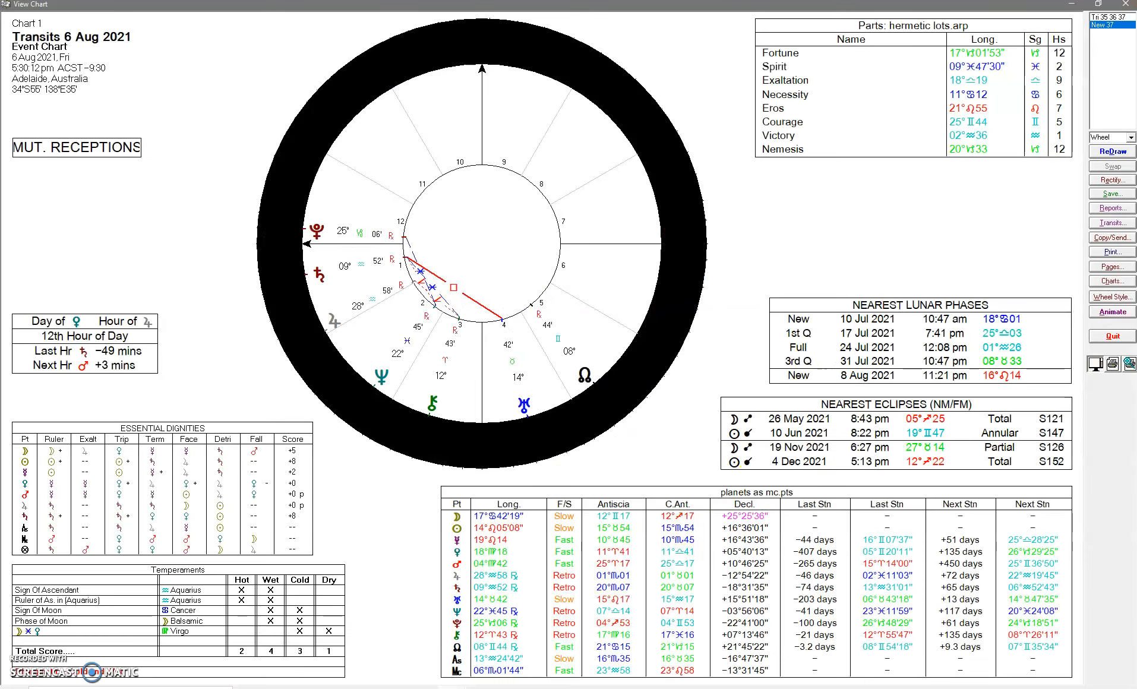
{"action": "left_click", "coordinate": [1125, 6]}
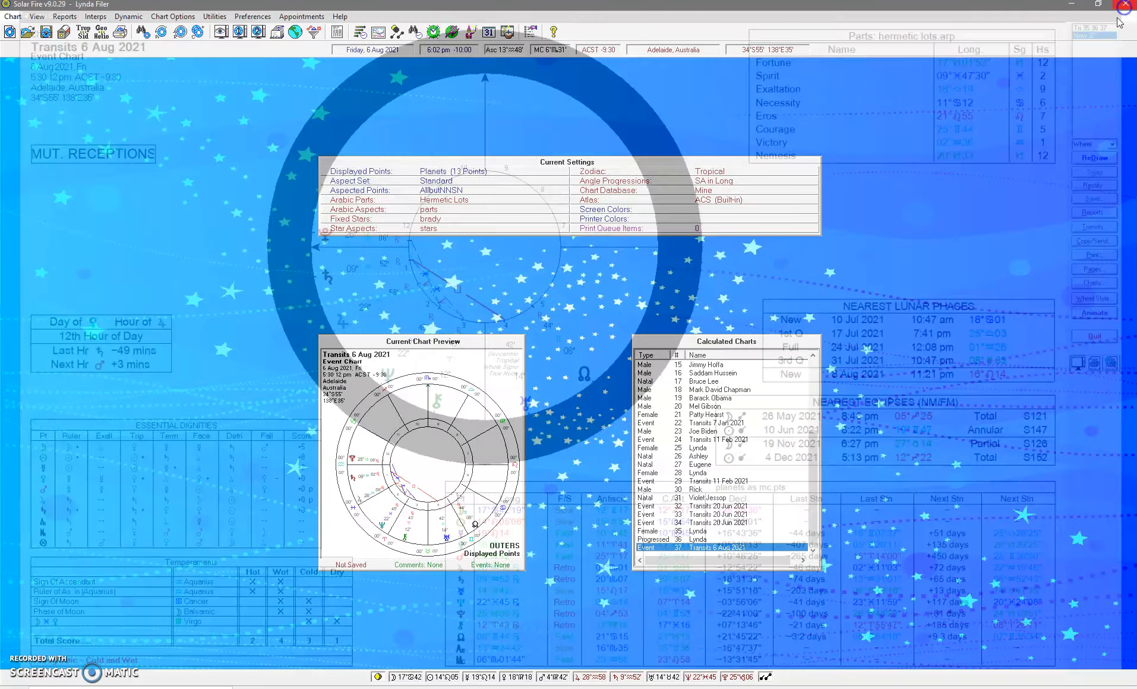
- Switch the sign fill colors of the screen color scheme to Exorays and check them on the Transits 6 Aug 2021 chart
{"action": "left_click", "coordinate": [172, 16]}
{"action": "mouse_move", "coordinate": [181, 173]}
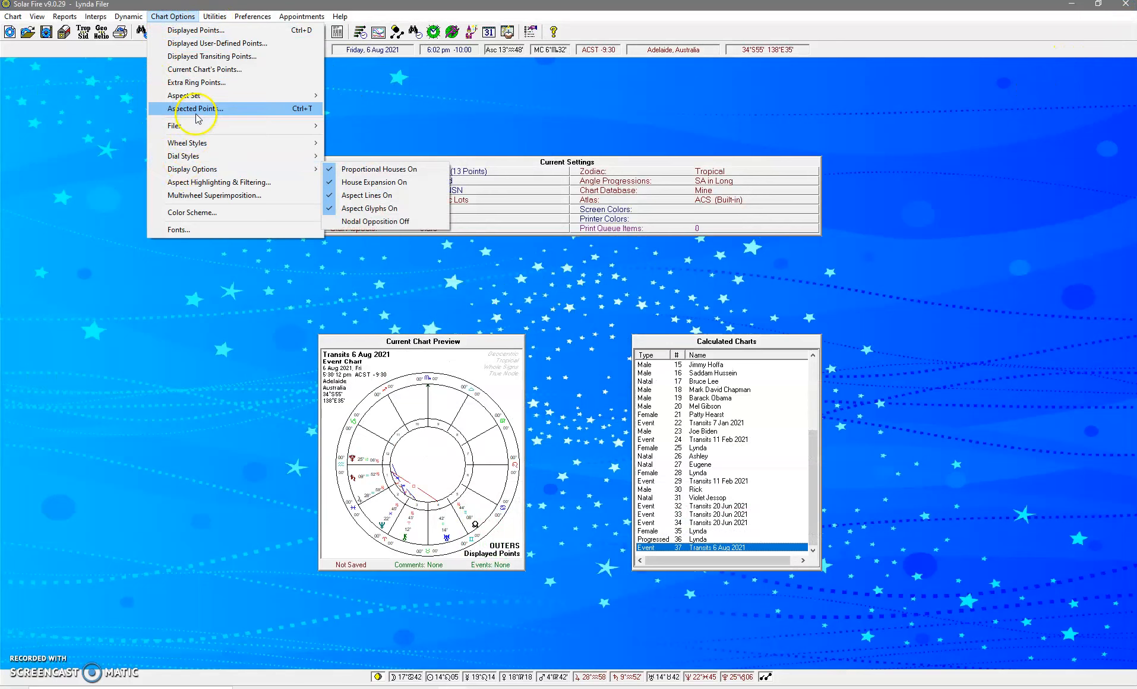
{"action": "left_click", "coordinate": [192, 212]}
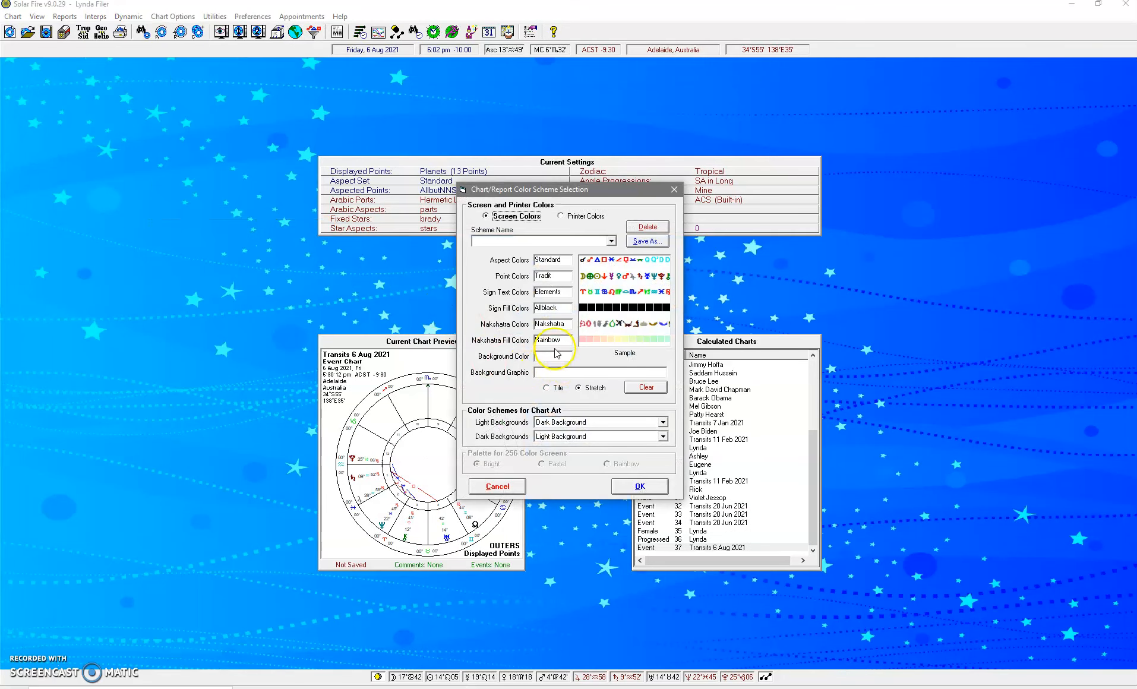
{"action": "left_click", "coordinate": [545, 309]}
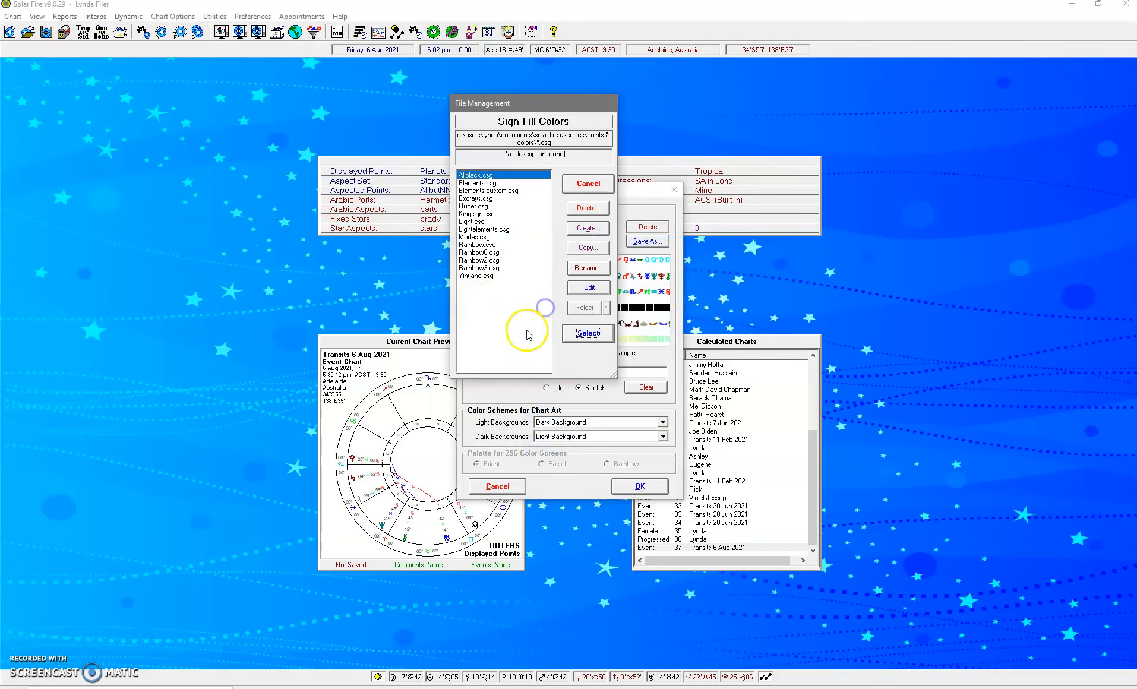
{"action": "left_click", "coordinate": [475, 199]}
{"action": "left_click", "coordinate": [587, 333]}
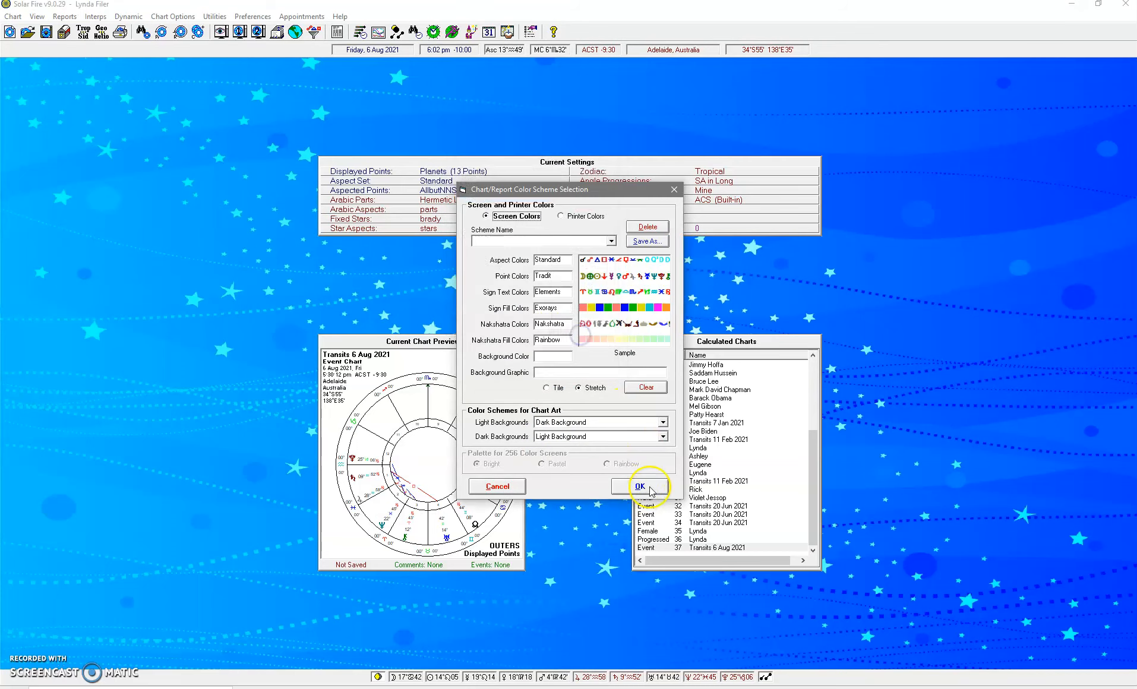
{"action": "left_click", "coordinate": [640, 487]}
{"action": "double_click", "coordinate": [713, 548]}
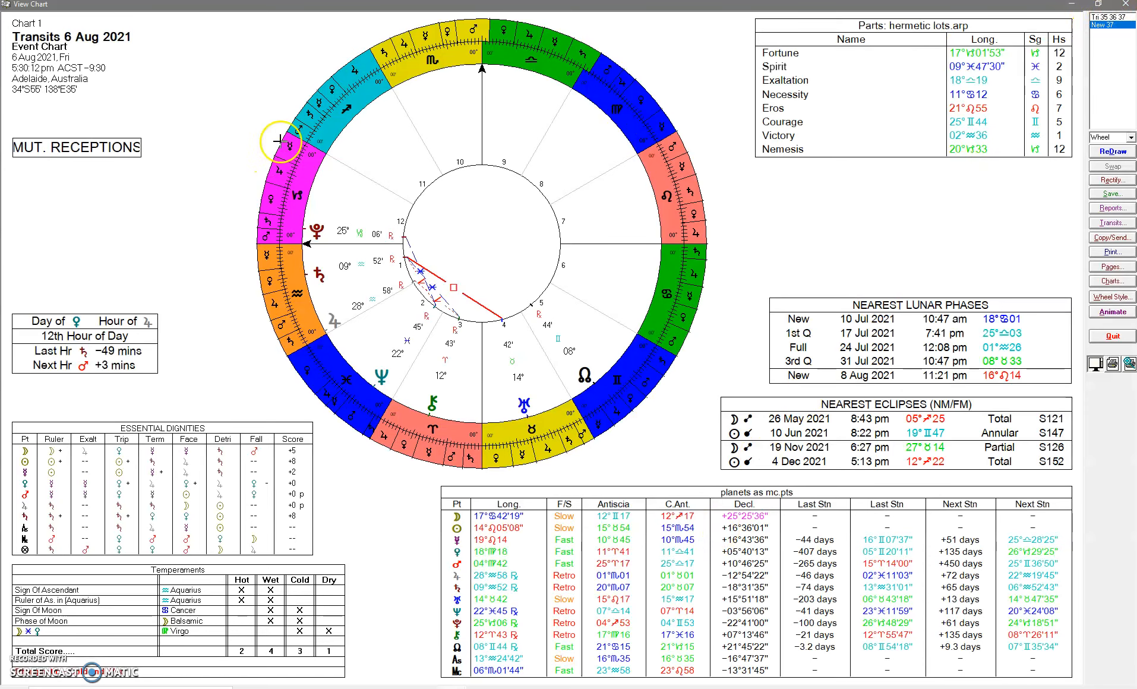
{"action": "left_click", "coordinate": [1125, 4]}
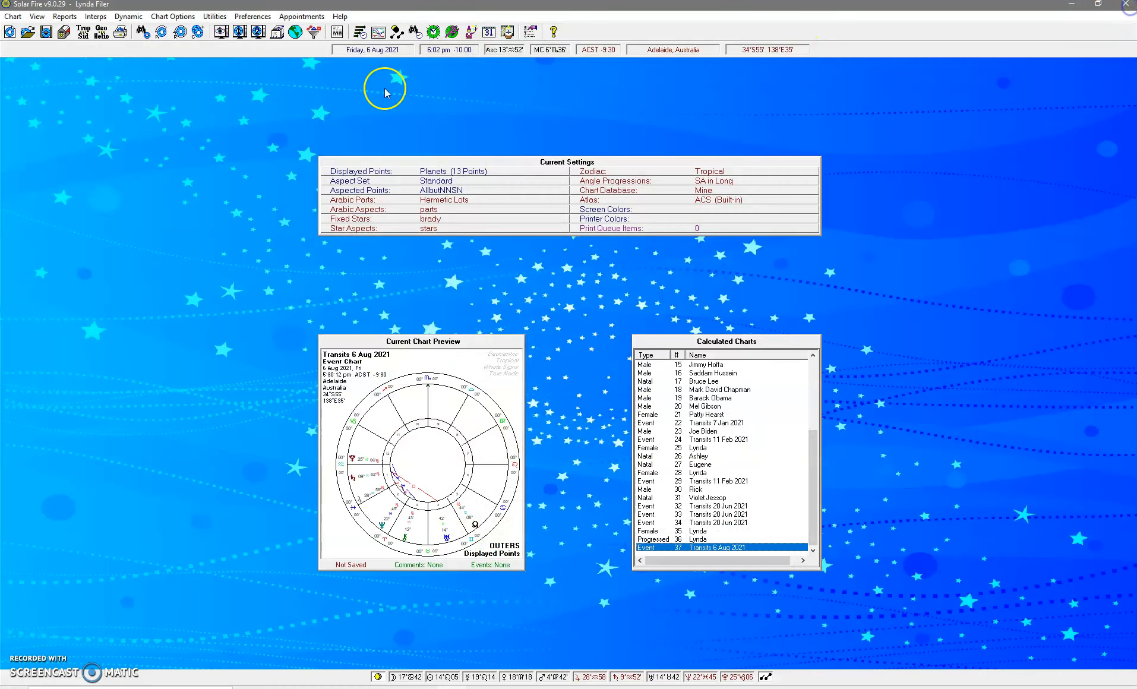
- Change the sign fill colors of the screen color scheme to Rainbow2 and apply them
{"action": "left_click", "coordinate": [173, 16]}
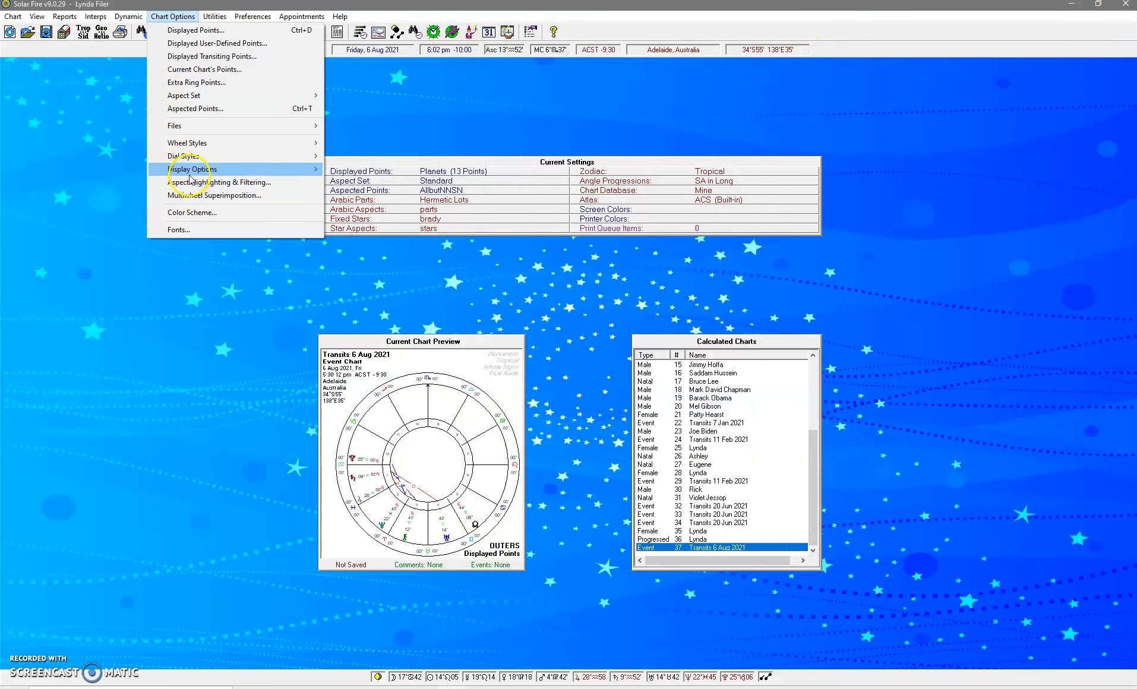
{"action": "left_click", "coordinate": [190, 213]}
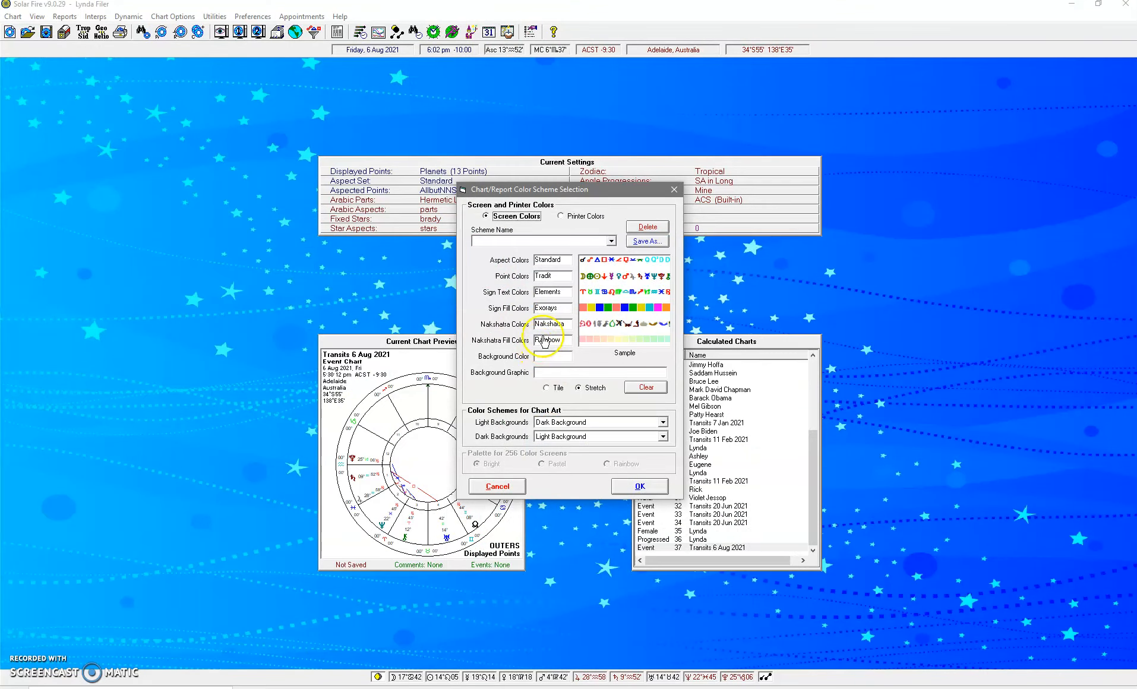
{"action": "left_click", "coordinate": [540, 309]}
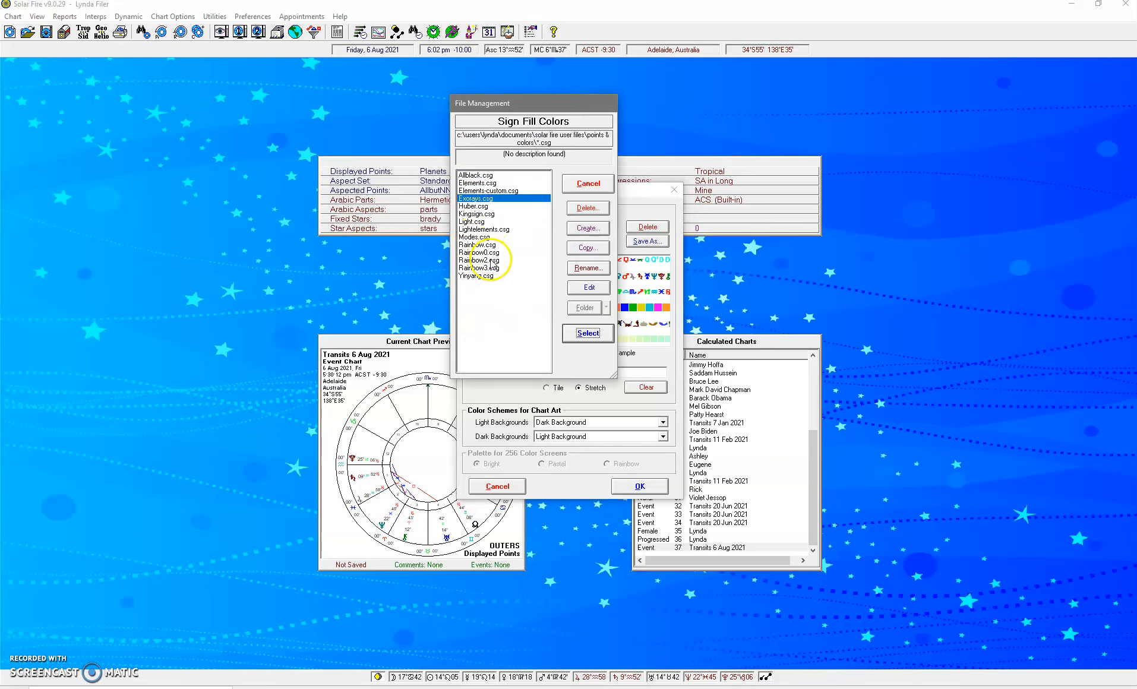
{"action": "left_click", "coordinate": [488, 260]}
{"action": "left_click", "coordinate": [585, 331]}
{"action": "left_click", "coordinate": [640, 486]}
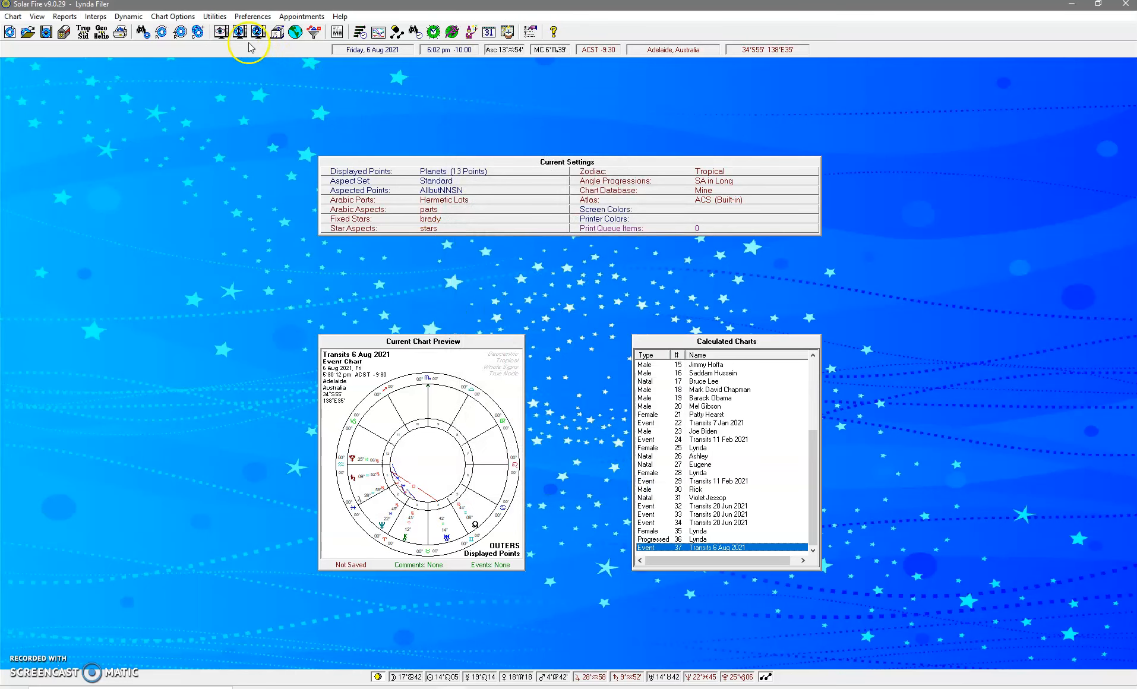
- Set the screen color scheme's background color to light pink and check it on the Transits 6 Aug 2021 chart
{"action": "left_click", "coordinate": [172, 16]}
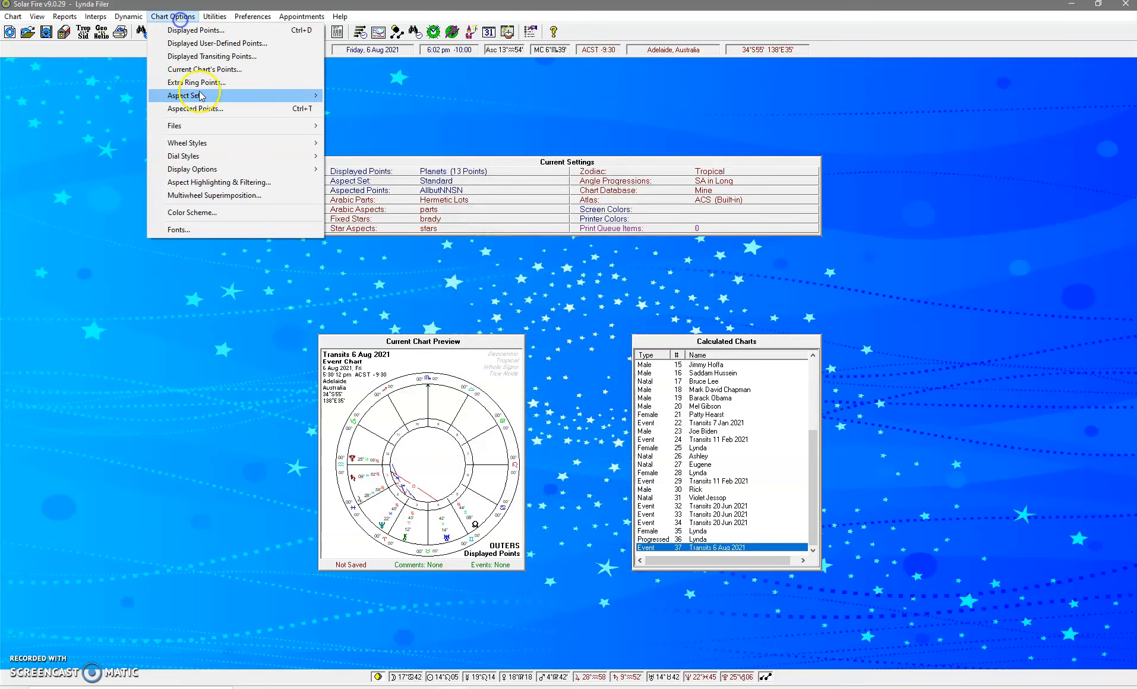
{"action": "left_click", "coordinate": [229, 212]}
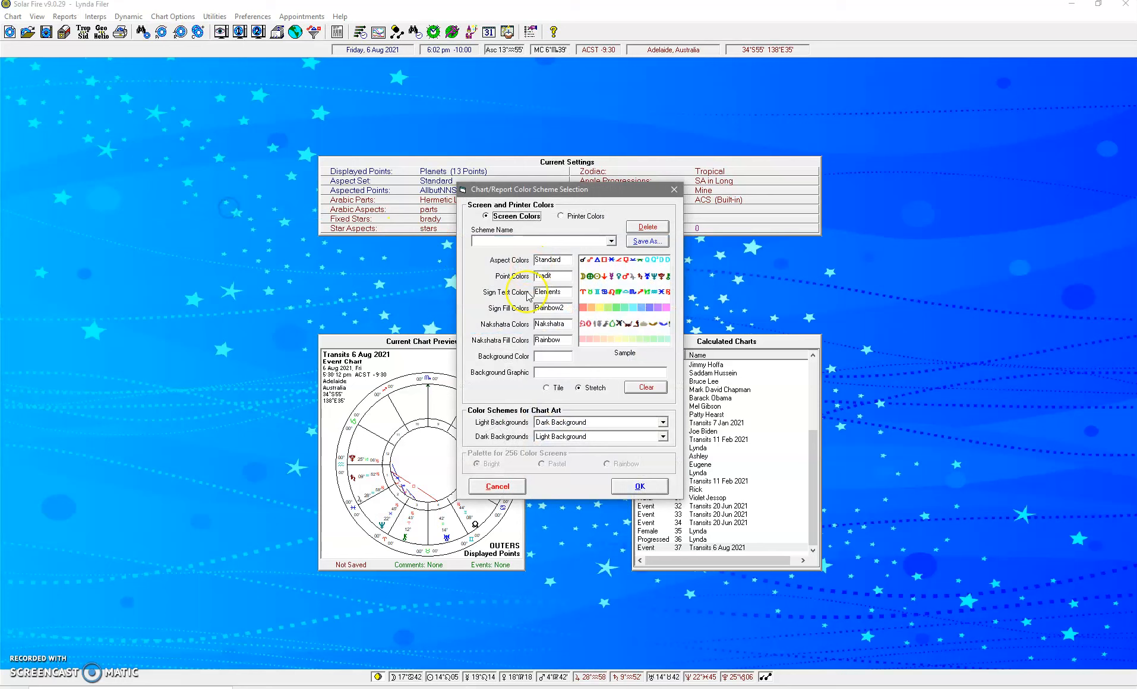
{"action": "left_click", "coordinate": [541, 357]}
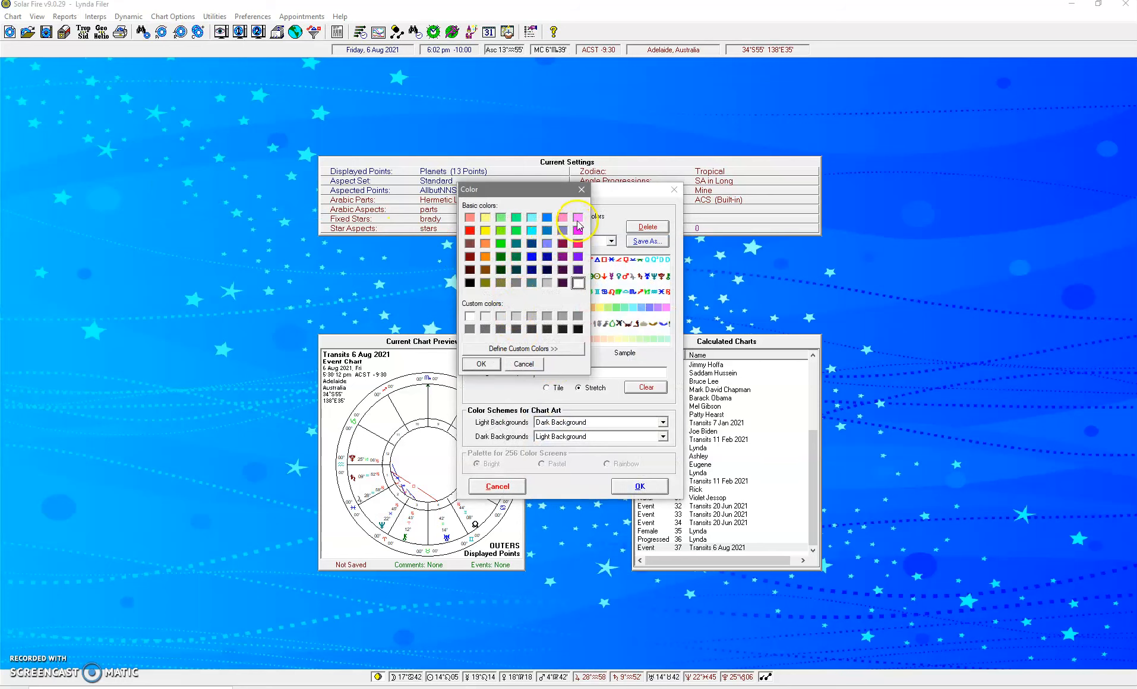
{"action": "left_click", "coordinate": [523, 364]}
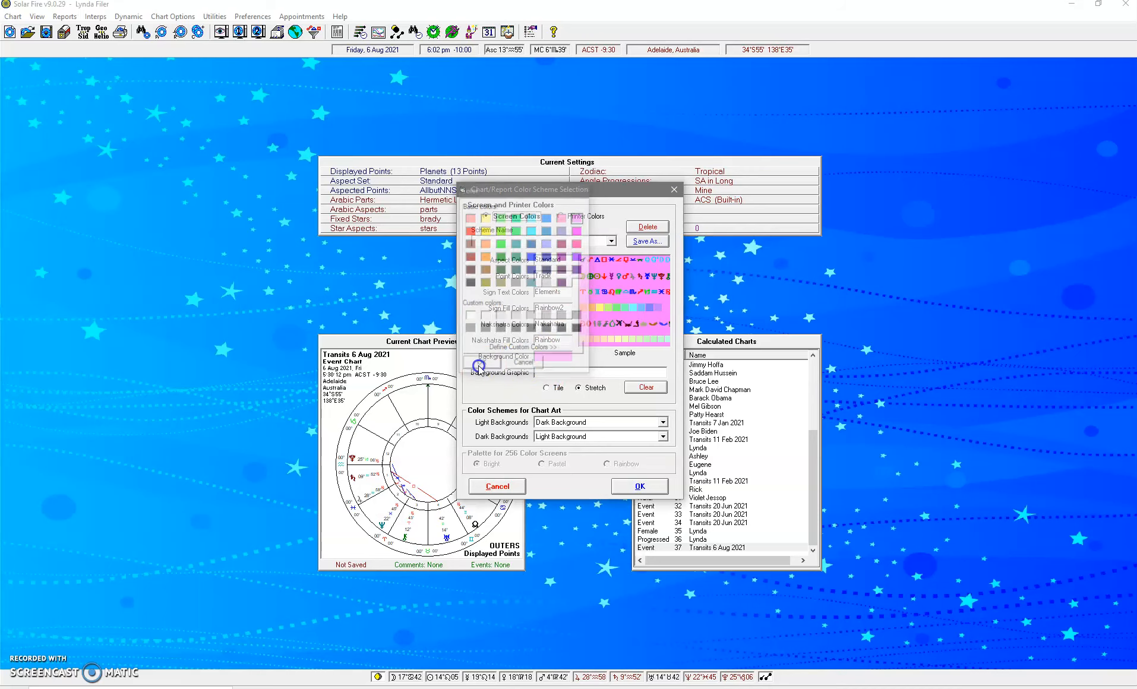
{"action": "left_click", "coordinate": [640, 486]}
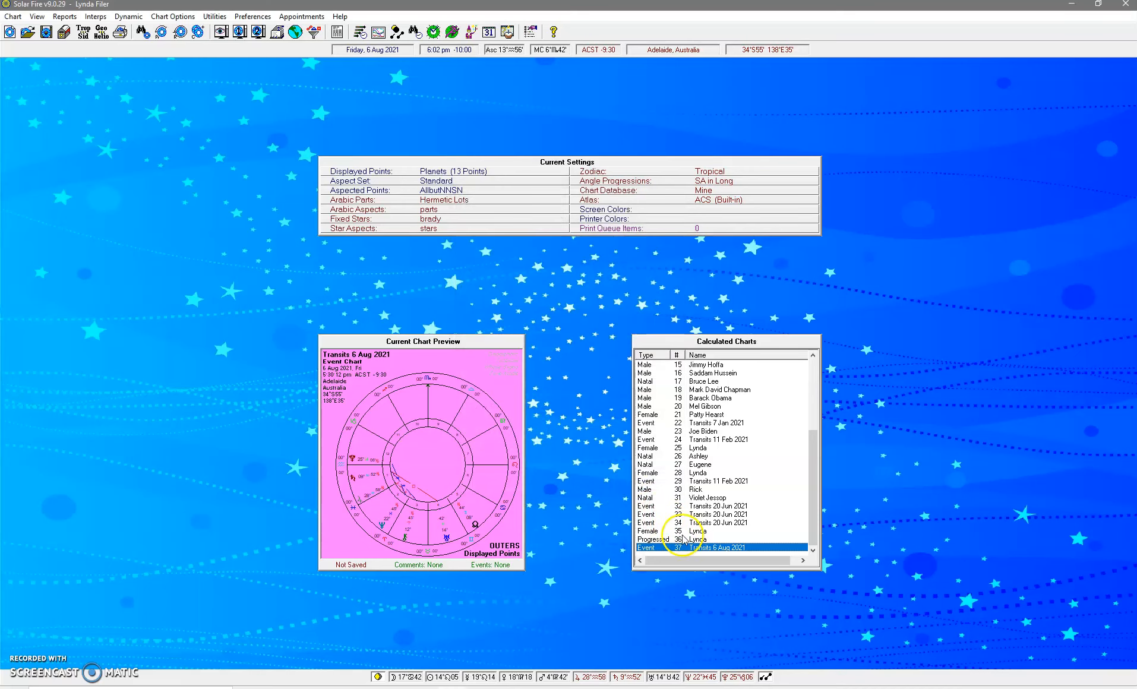
{"action": "double_click", "coordinate": [689, 548]}
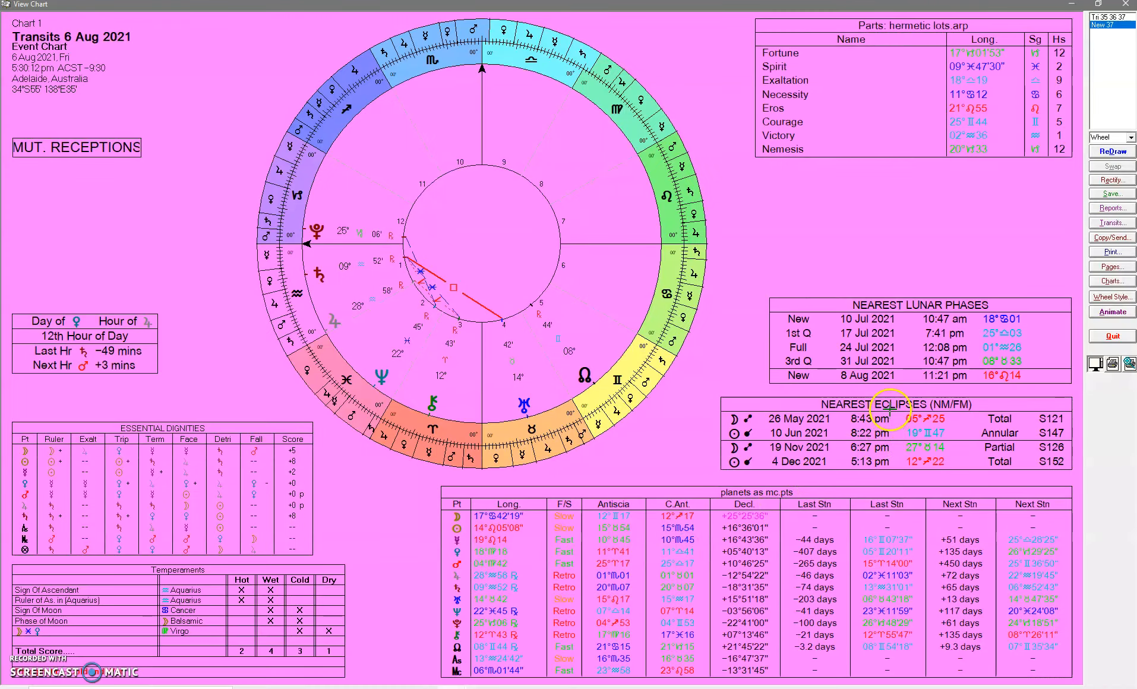
{"action": "left_click", "coordinate": [1125, 4]}
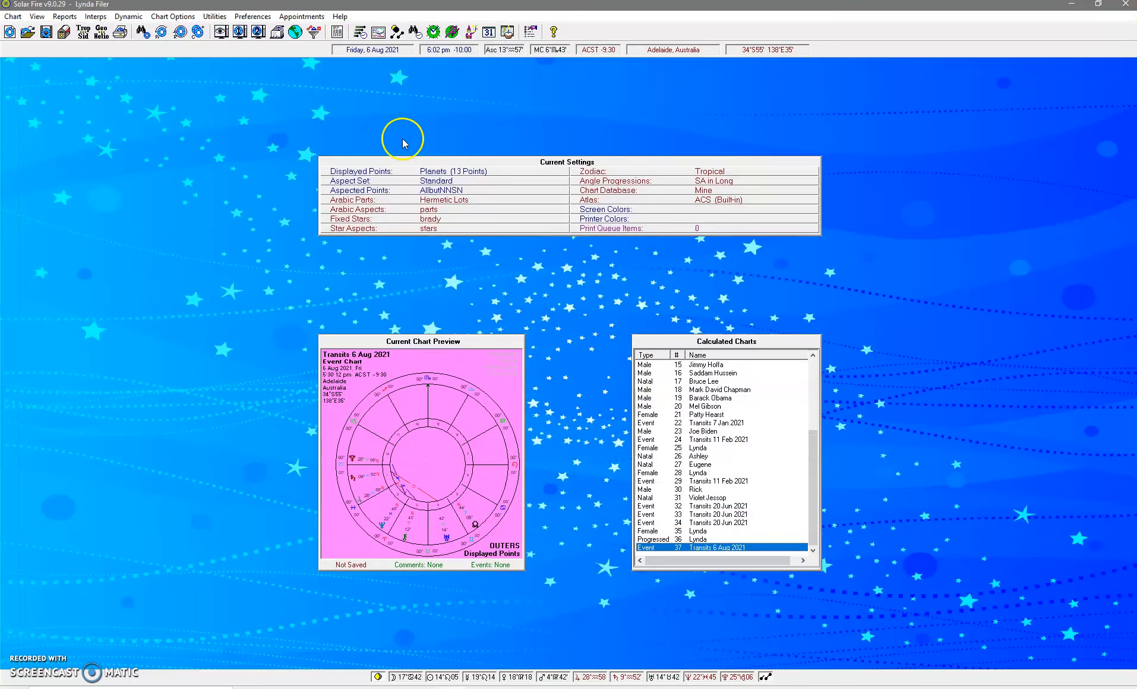
- Use "weekly horoscope 2 to 8 August 2021.jpg" from Downloads as the screen background graphic and view it on the Transits 6 Aug 2021 chart
{"action": "left_click", "coordinate": [172, 17]}
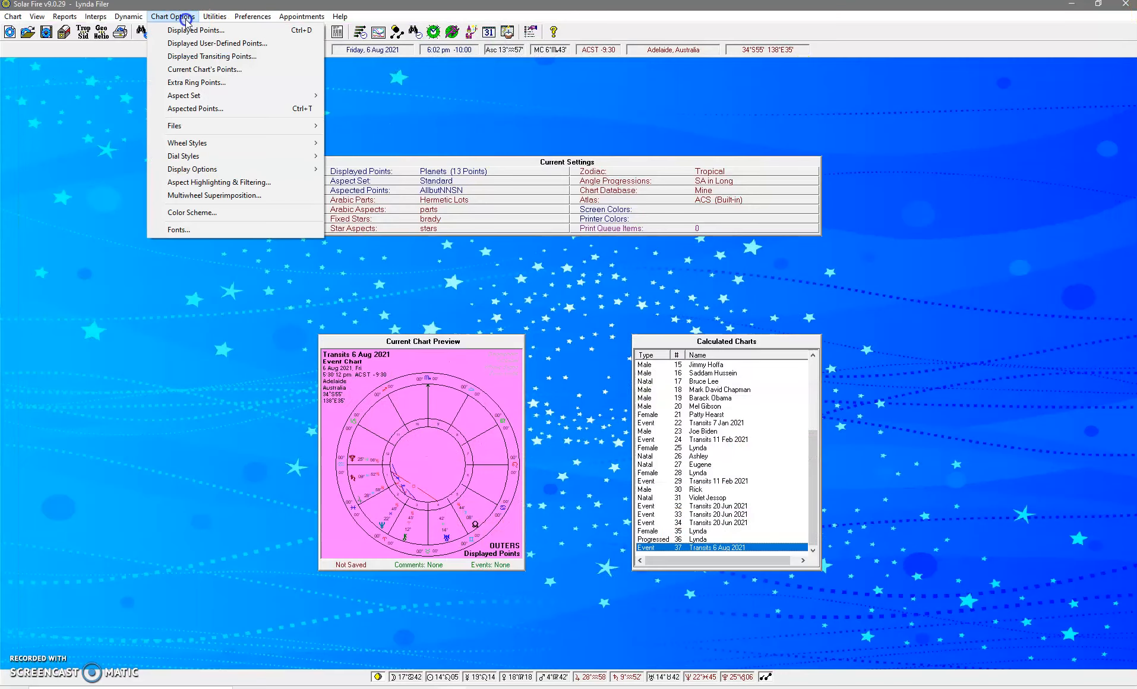
{"action": "left_click", "coordinate": [199, 213]}
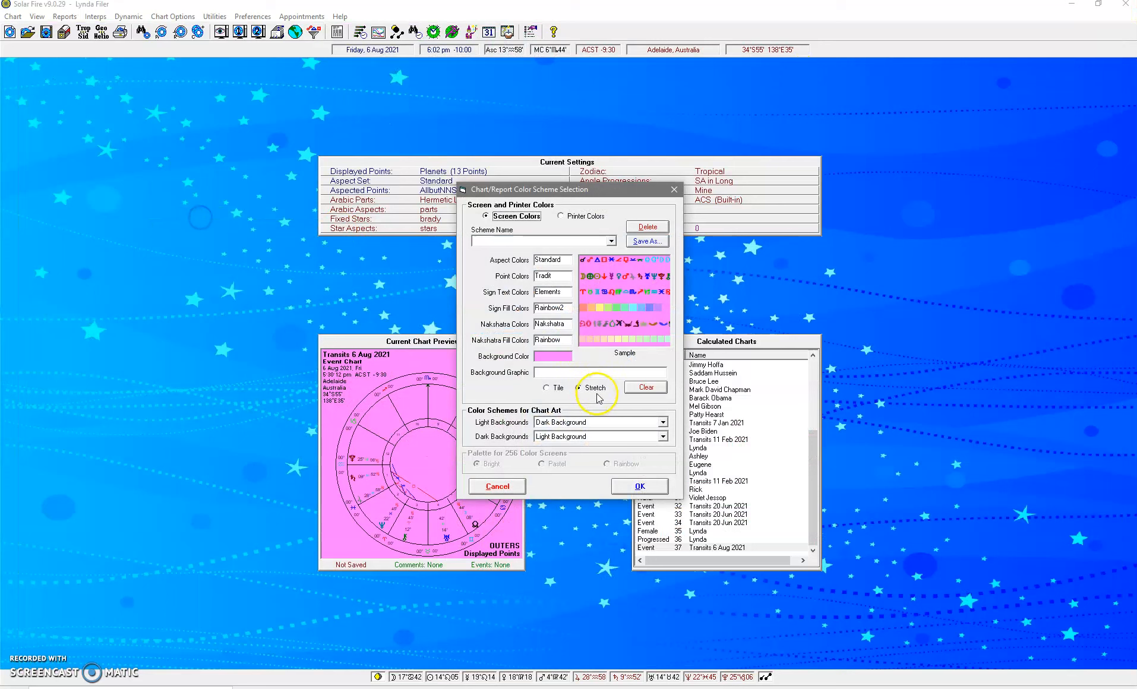
{"action": "left_click", "coordinate": [538, 376]}
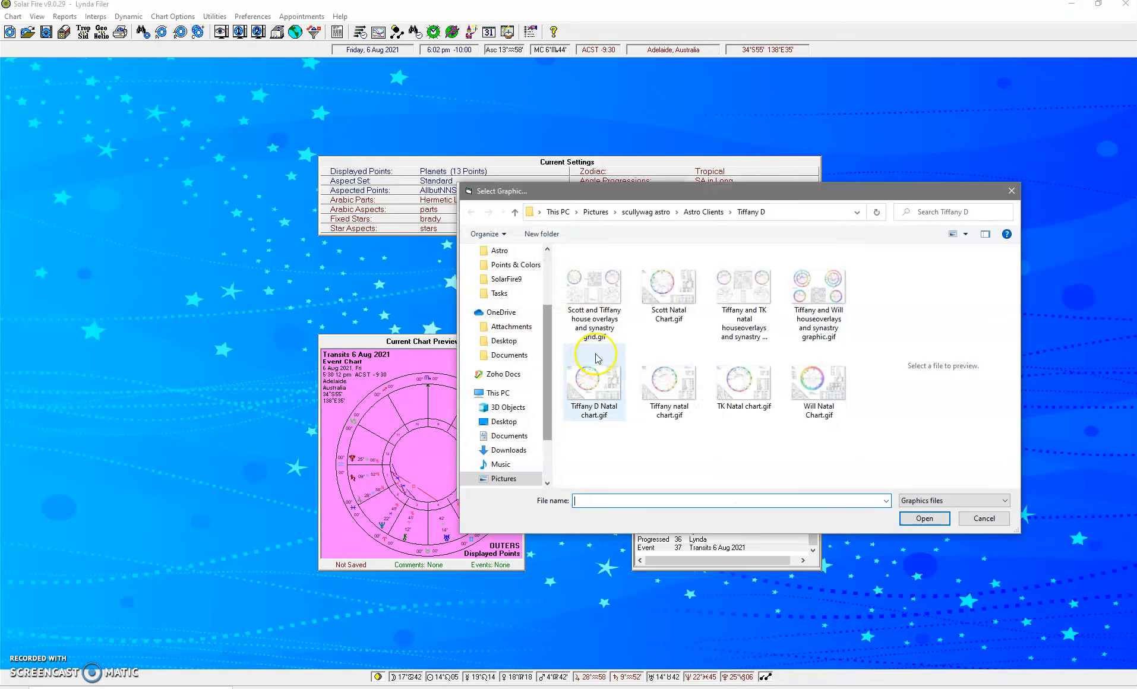
{"action": "left_click_drag", "start_coordinate": [546, 333], "coordinate": [546, 256]}
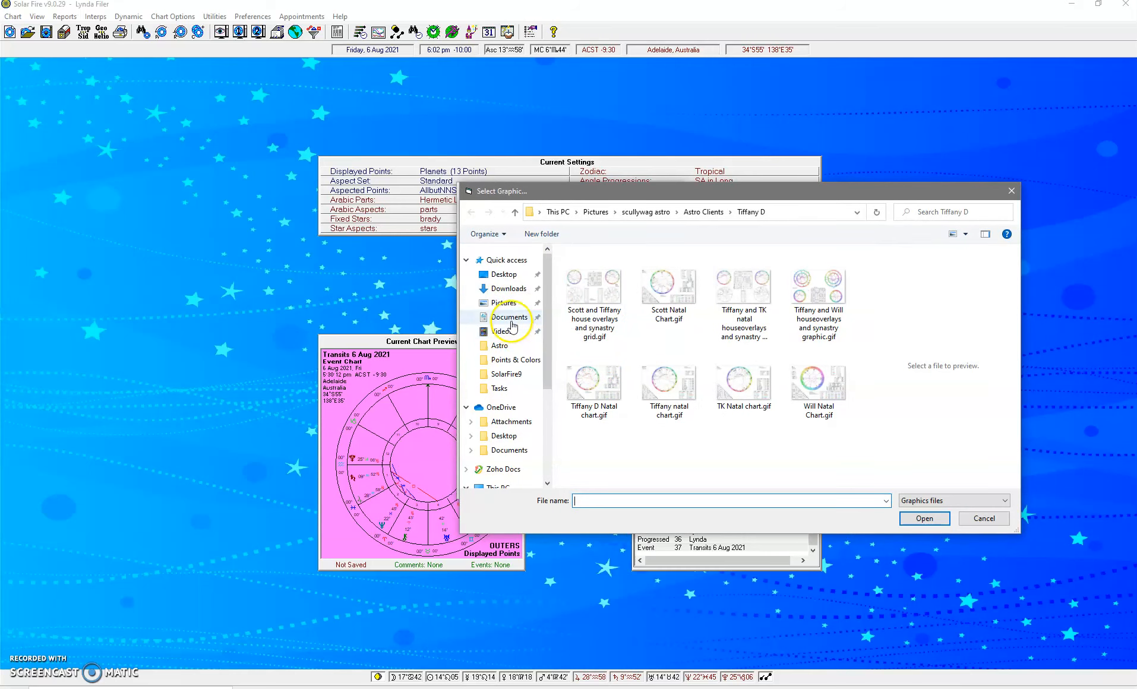
{"action": "left_click", "coordinate": [510, 289]}
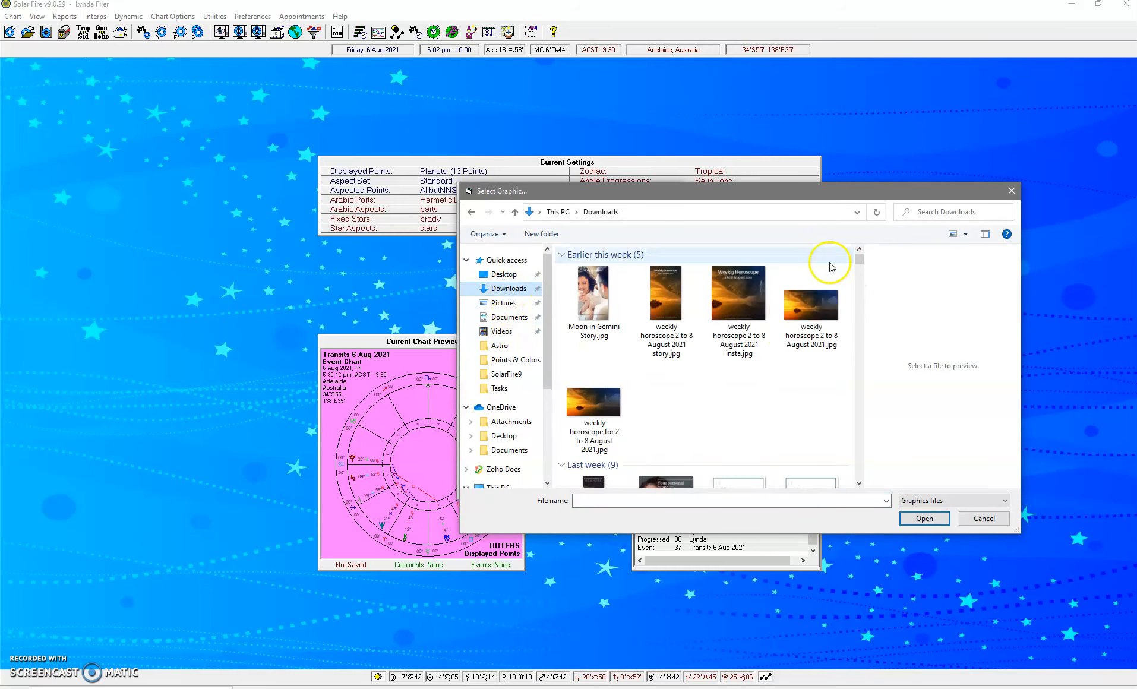
{"action": "double_click", "coordinate": [811, 306]}
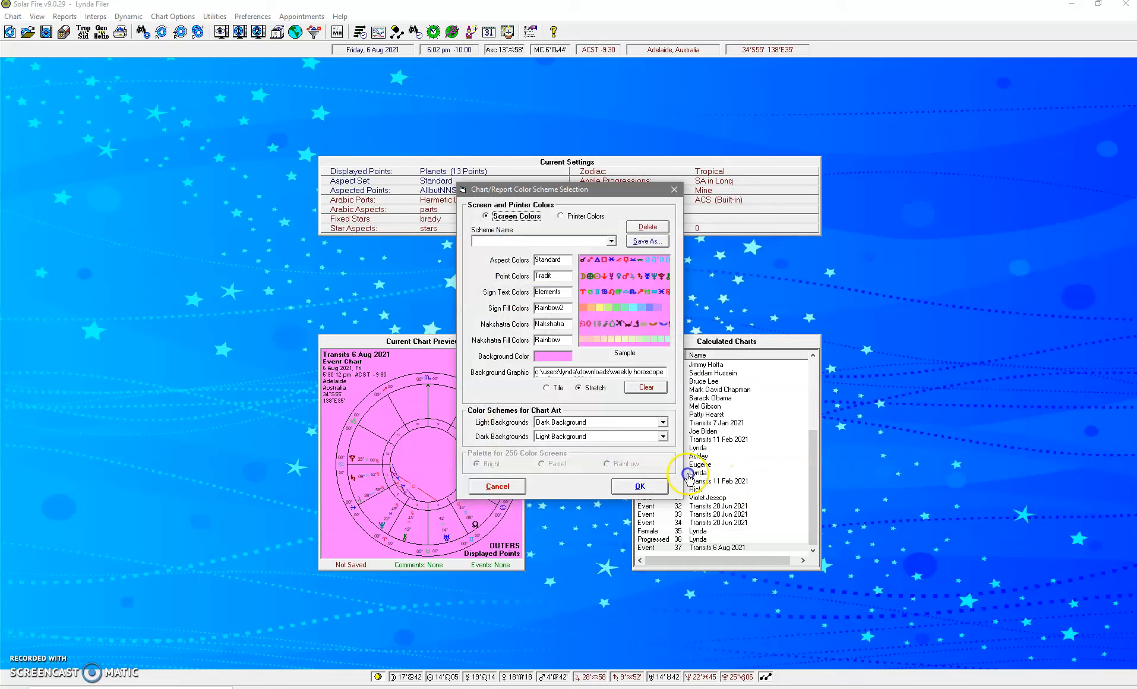
{"action": "left_click", "coordinate": [637, 487]}
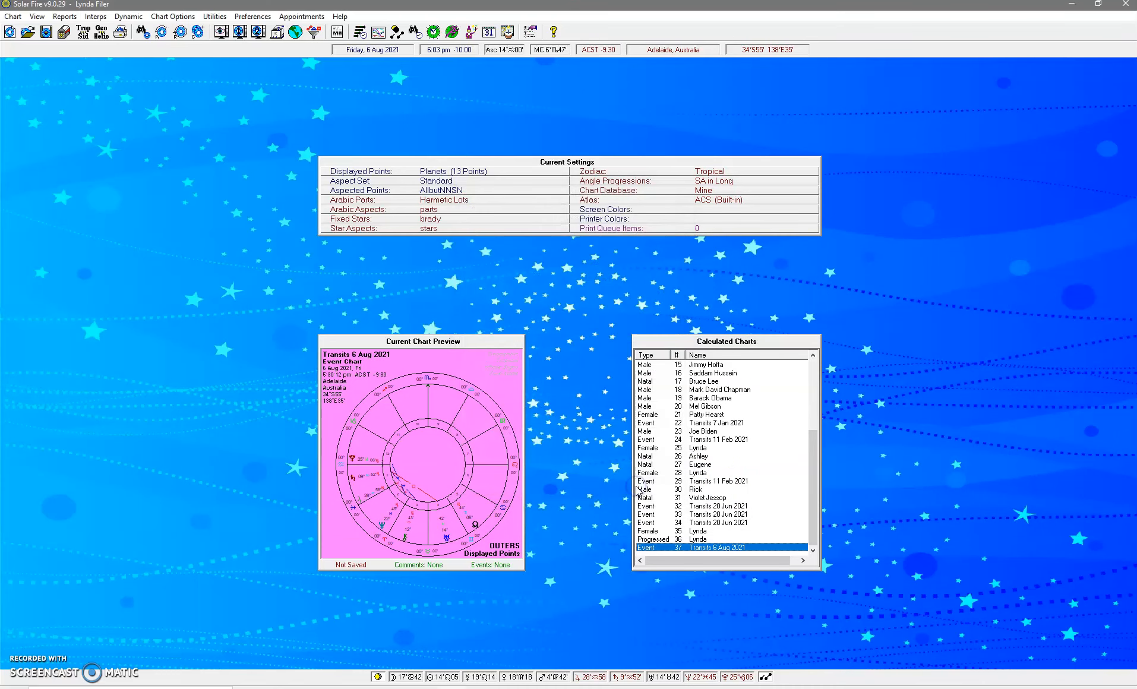
{"action": "double_click", "coordinate": [688, 549]}
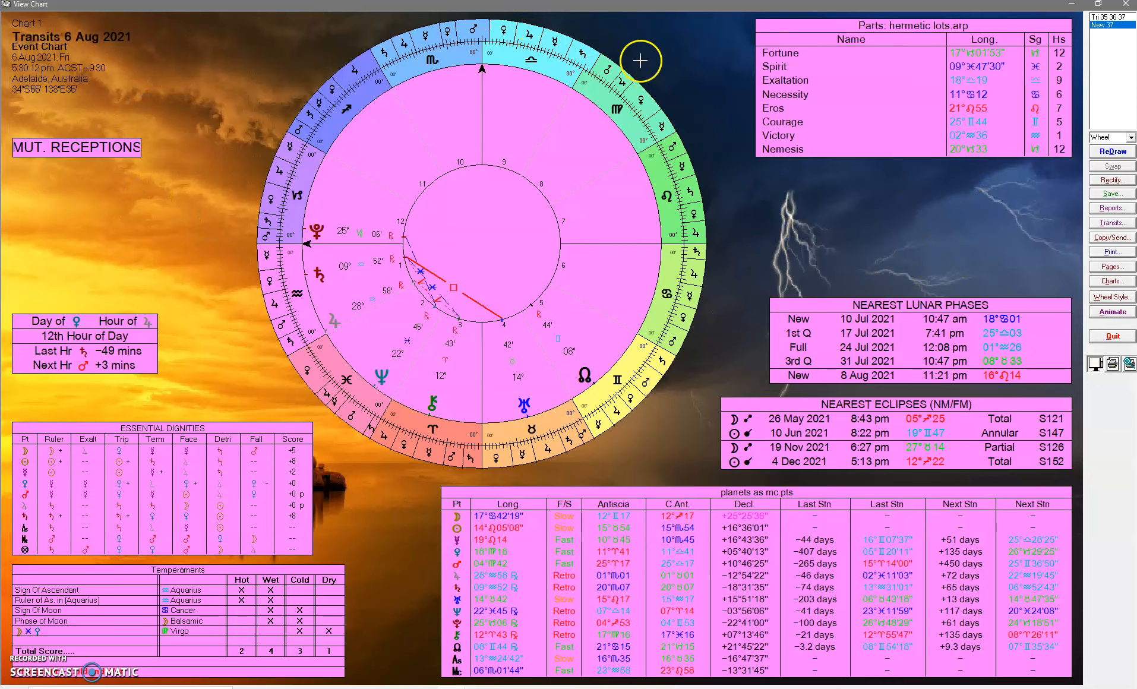
- Leave the chart view and change the screen color scheme's background color to white
{"action": "left_click", "coordinate": [1129, 6]}
{"action": "left_click", "coordinate": [136, 17]}
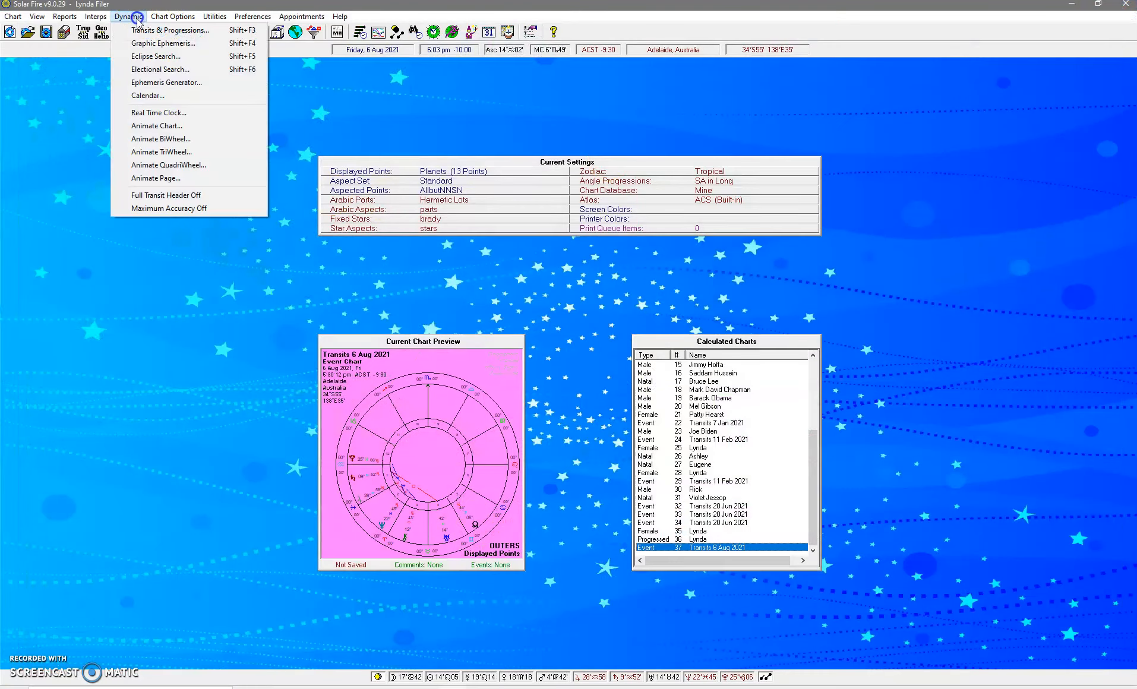
{"action": "mouse_move", "coordinate": [172, 16]}
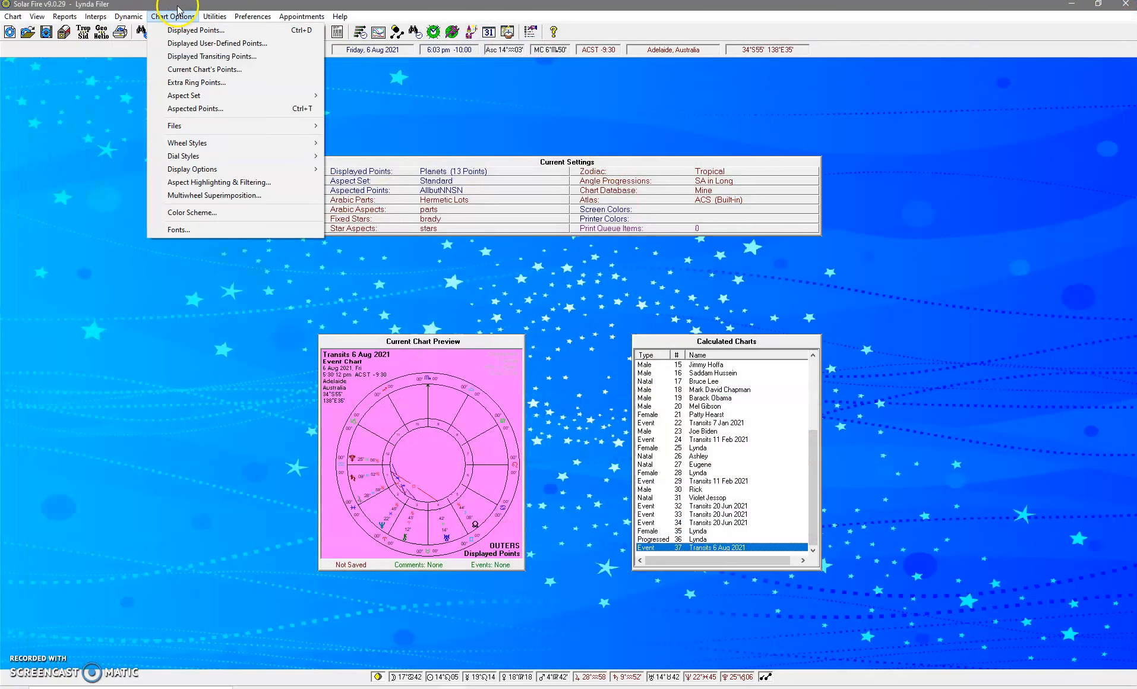
{"action": "left_click", "coordinate": [196, 213]}
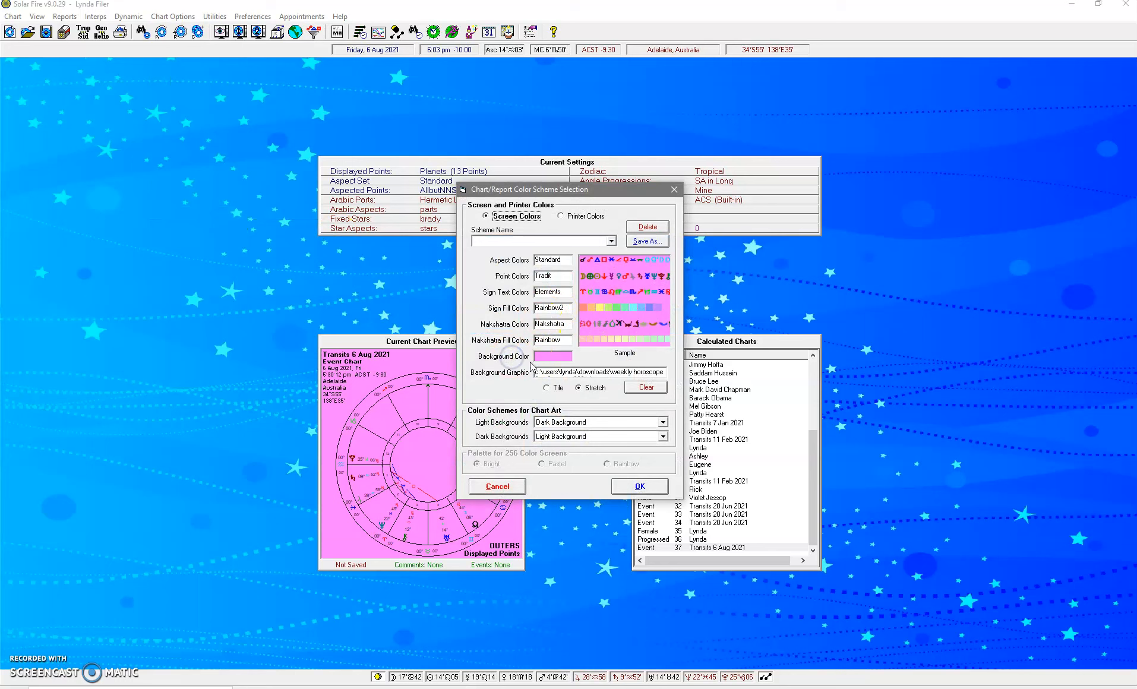
{"action": "left_click", "coordinate": [549, 357]}
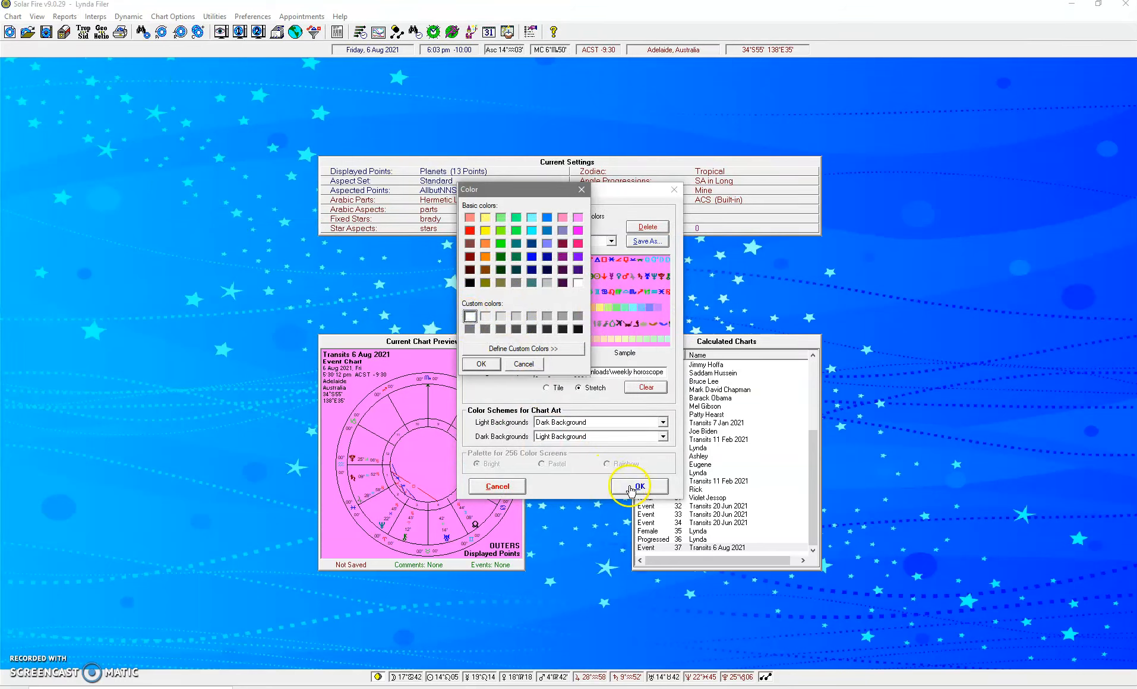
{"action": "left_click", "coordinate": [486, 364]}
{"action": "left_click", "coordinate": [638, 486]}
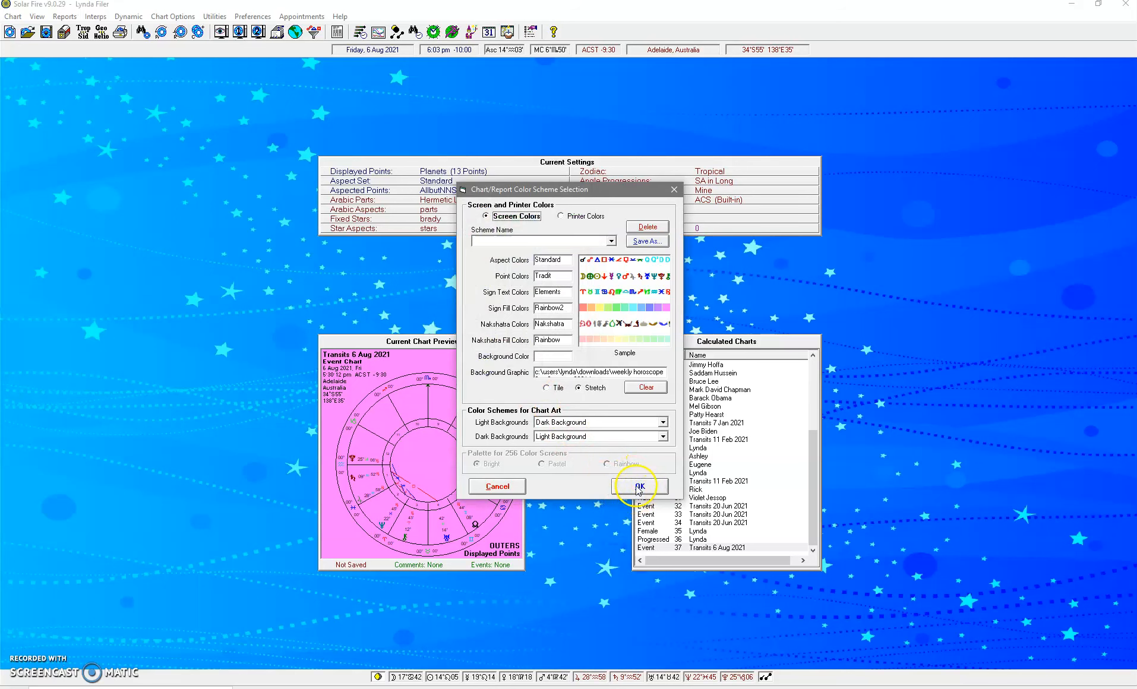
- Set the chart art color scheme for light backgrounds to Light Background and check it on the Transits 6 Aug 2021 chart
{"action": "left_click", "coordinate": [663, 424]}
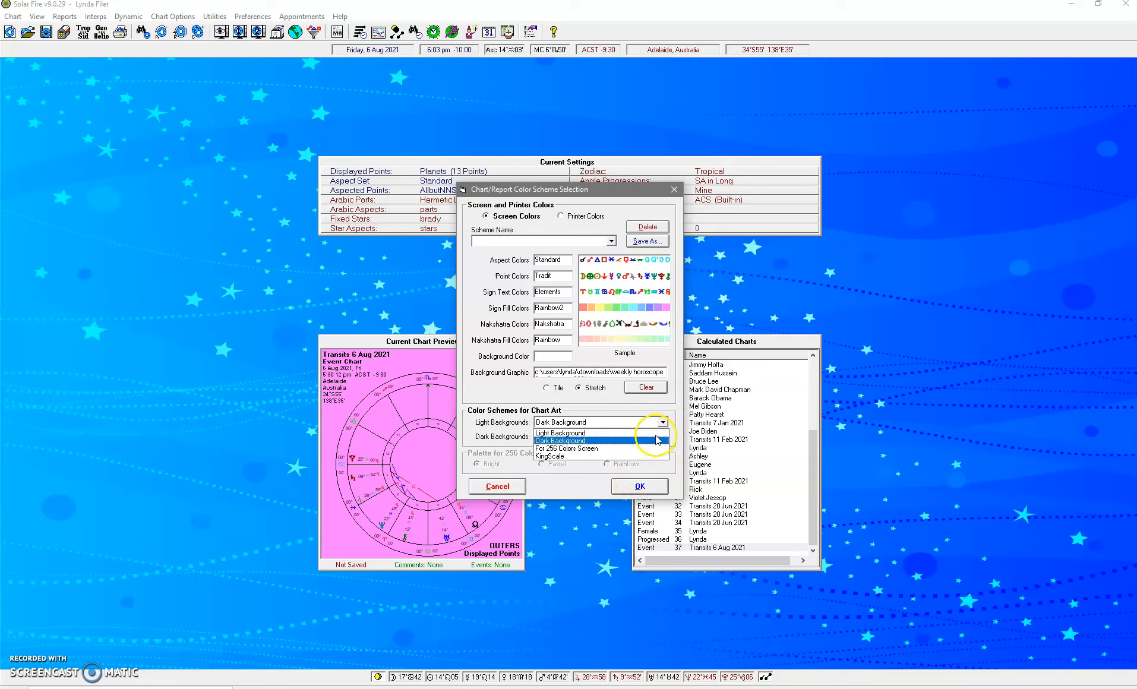
{"action": "left_click", "coordinate": [655, 432]}
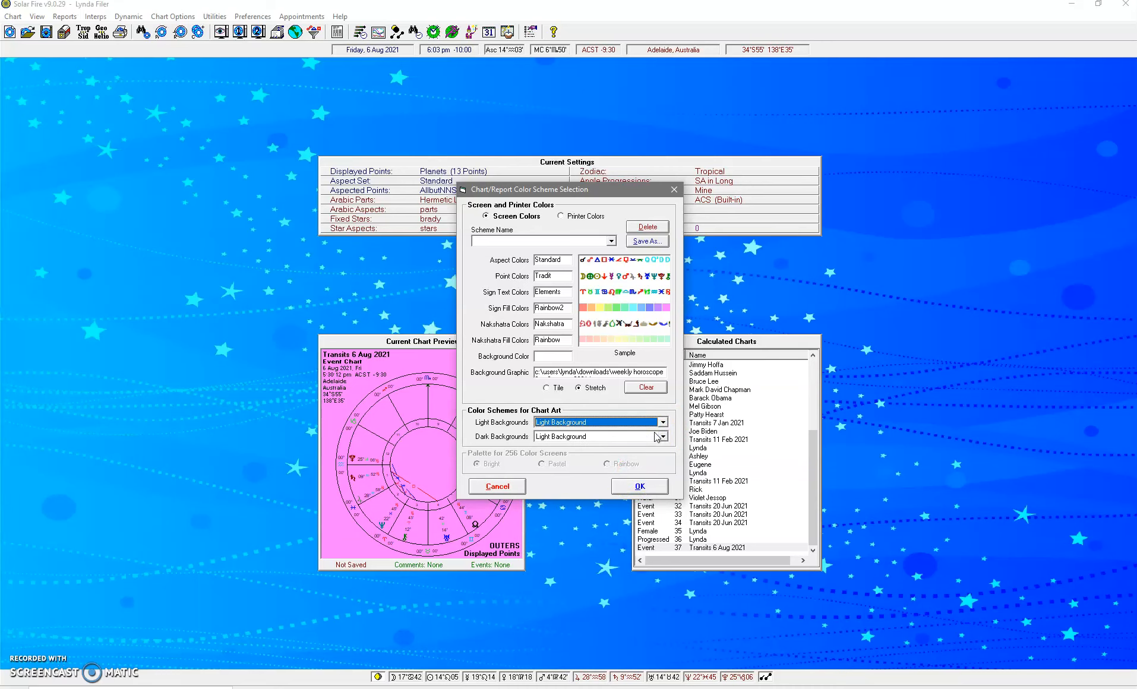
{"action": "left_click", "coordinate": [634, 487]}
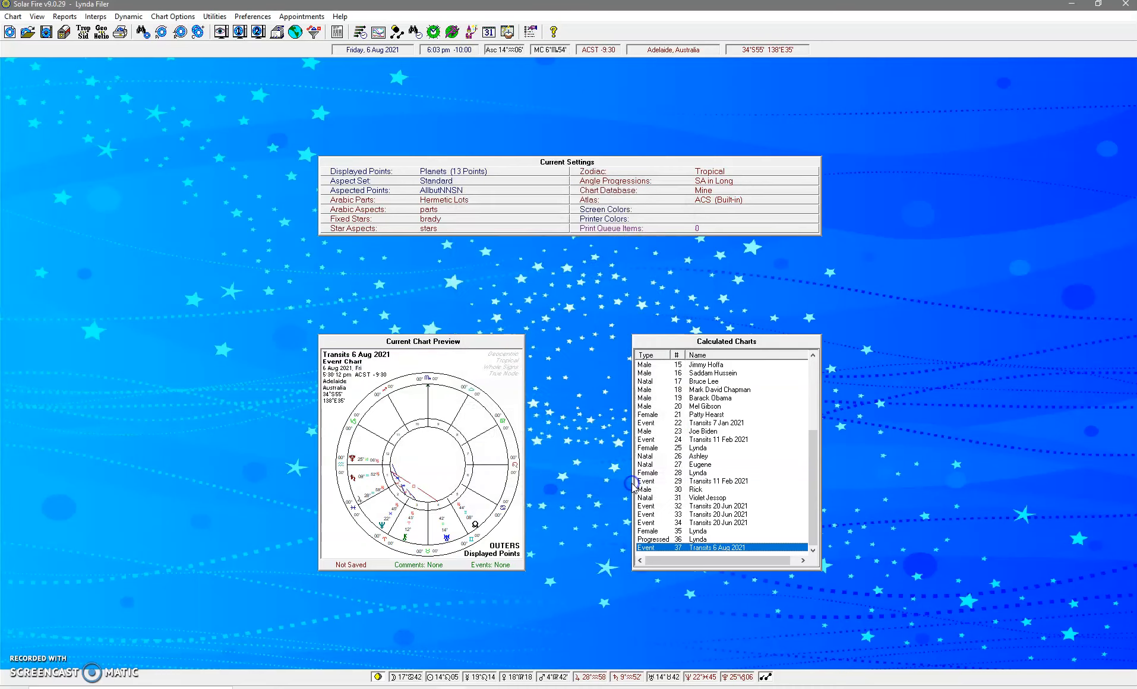
{"action": "double_click", "coordinate": [708, 548]}
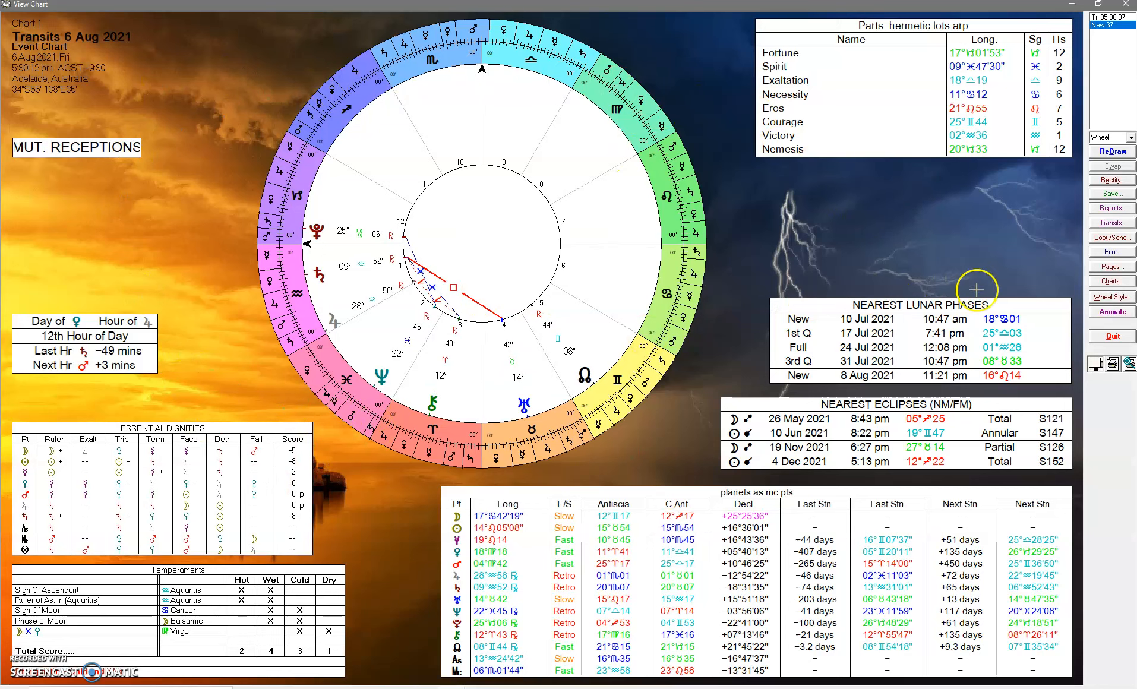
{"action": "left_click", "coordinate": [1127, 269]}
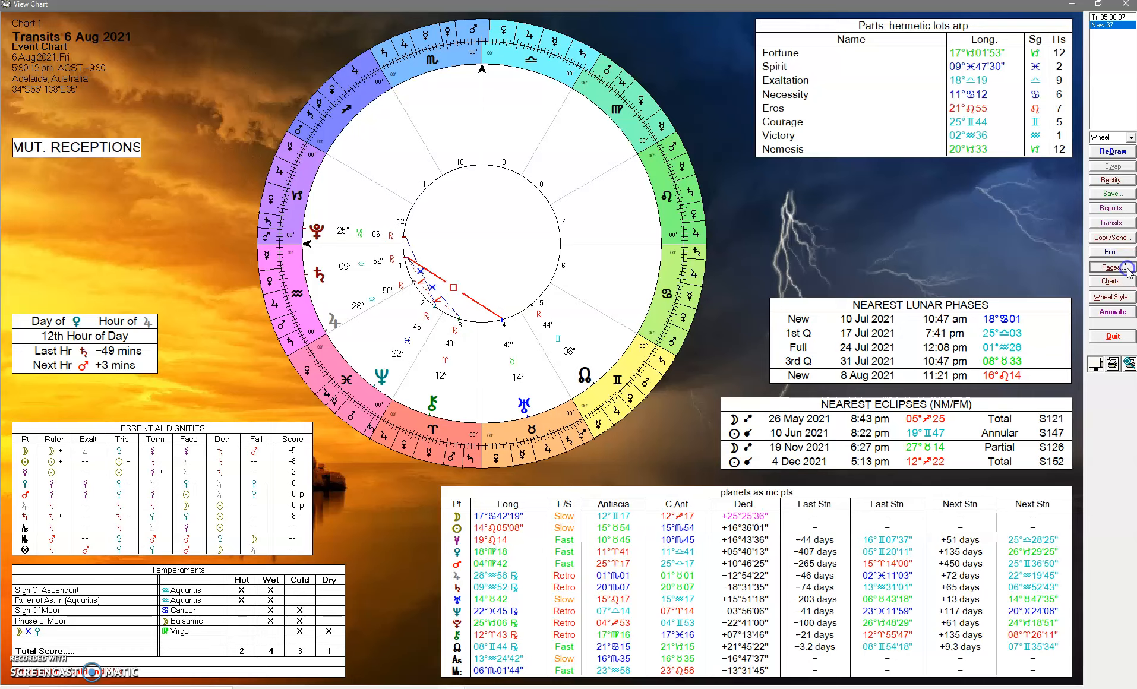
{"action": "left_click", "coordinate": [768, 187]}
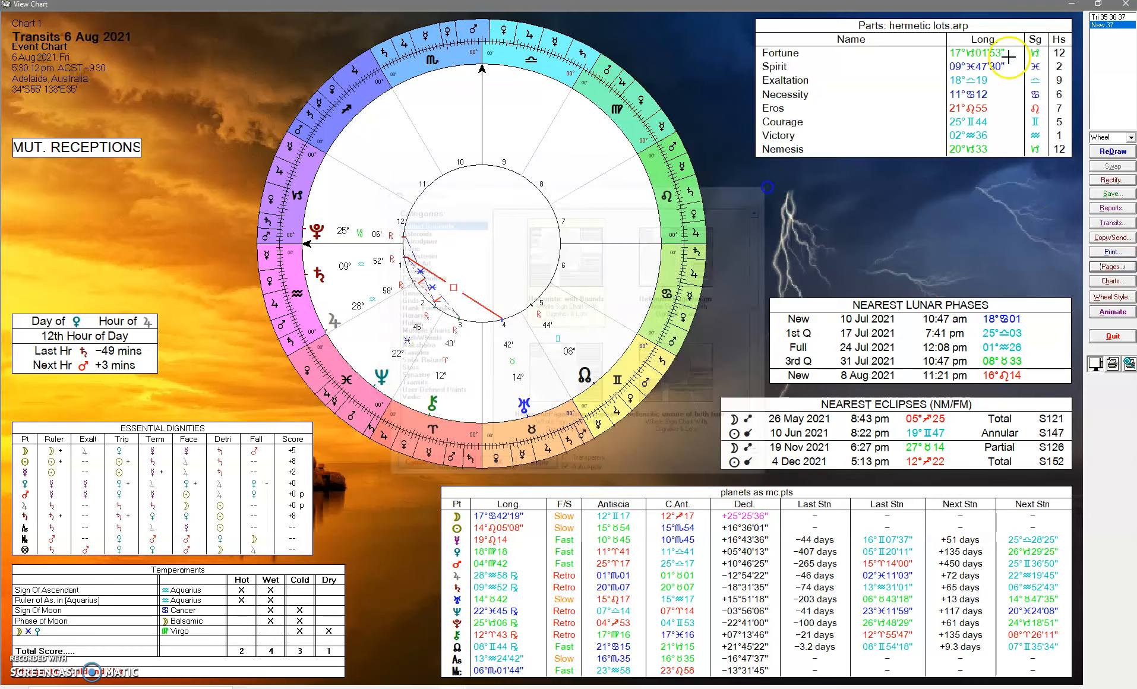
{"action": "left_click", "coordinate": [1131, 6]}
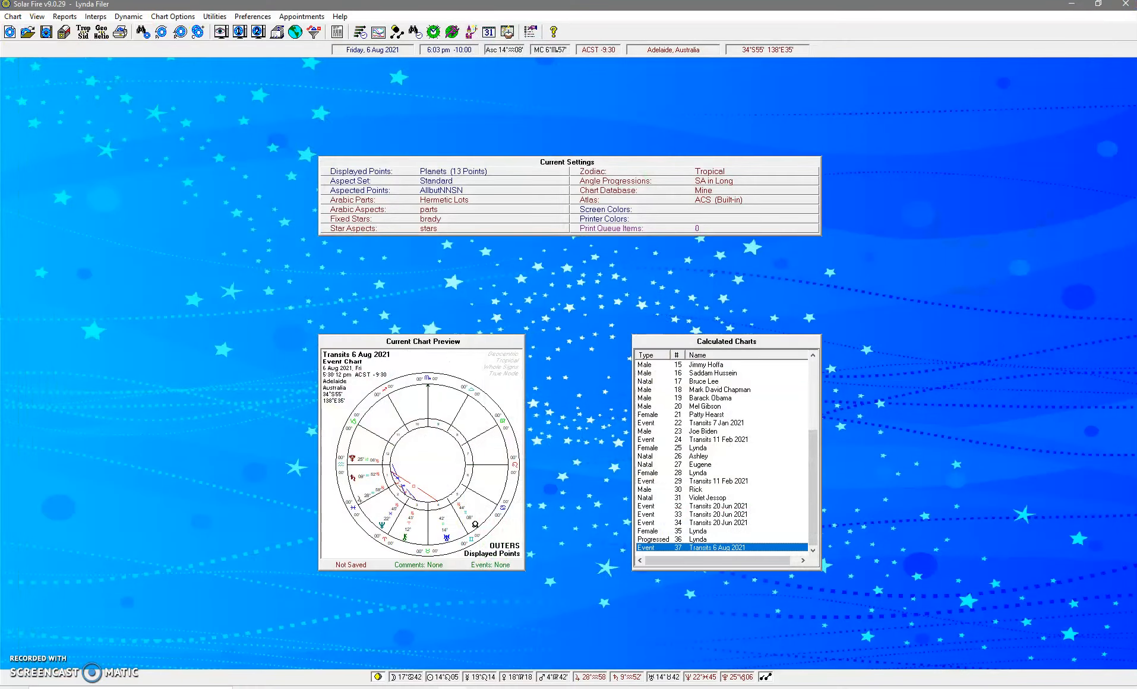
- Set the chart art color scheme for light backgrounds to Dark Background and check it on the Transits 6 Aug 2021 chart
{"action": "left_click", "coordinate": [193, 15]}
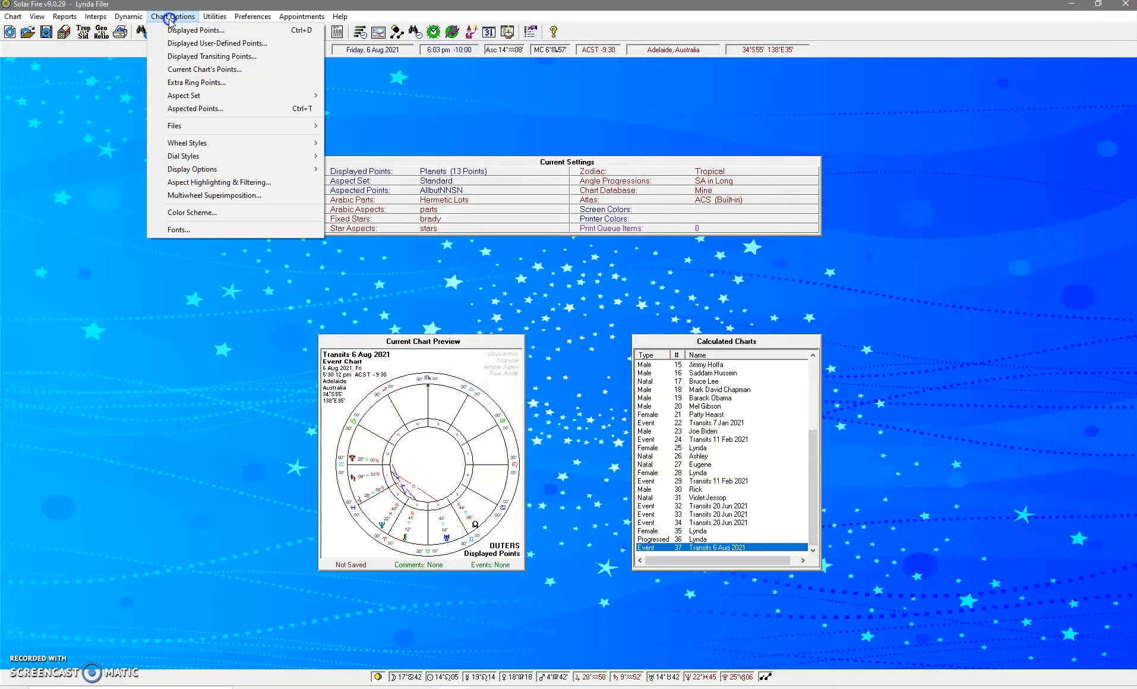
{"action": "left_click", "coordinate": [200, 212]}
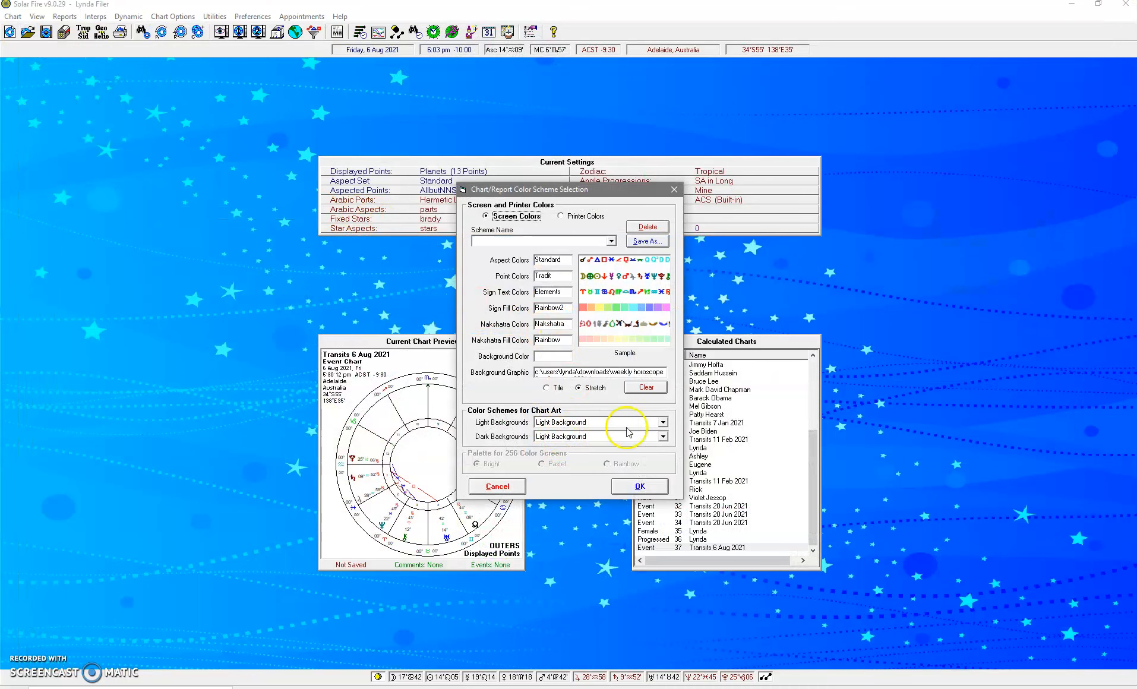
{"action": "left_click", "coordinate": [662, 423]}
{"action": "left_click", "coordinate": [644, 446]}
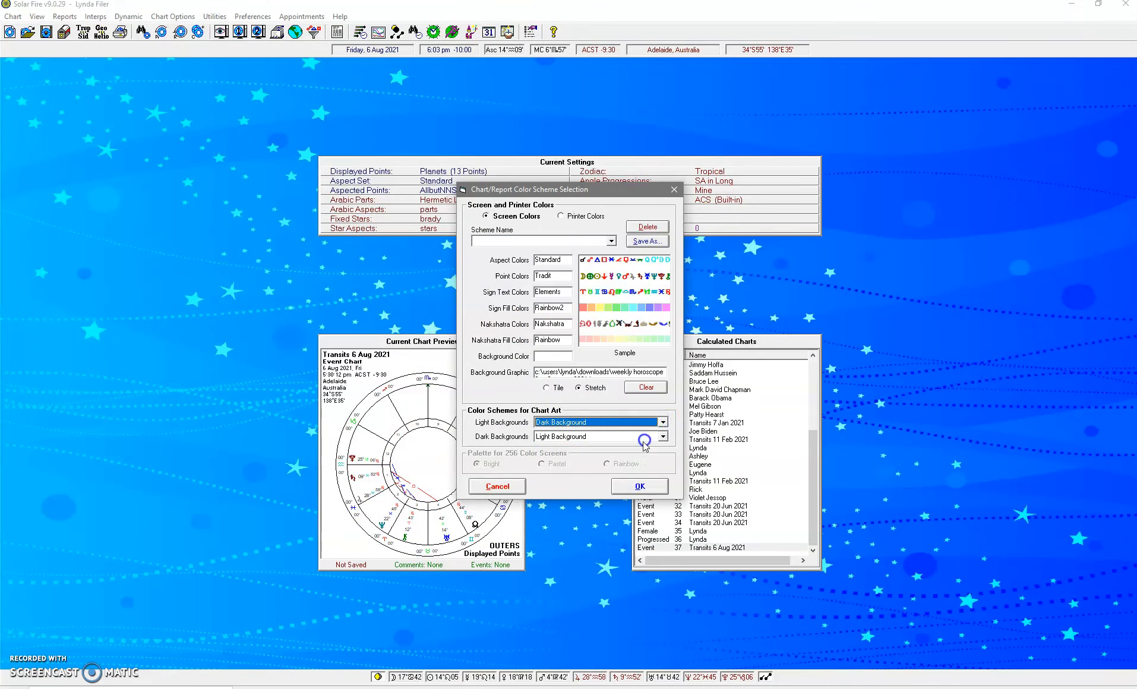
{"action": "left_click", "coordinate": [640, 486]}
{"action": "double_click", "coordinate": [676, 547]}
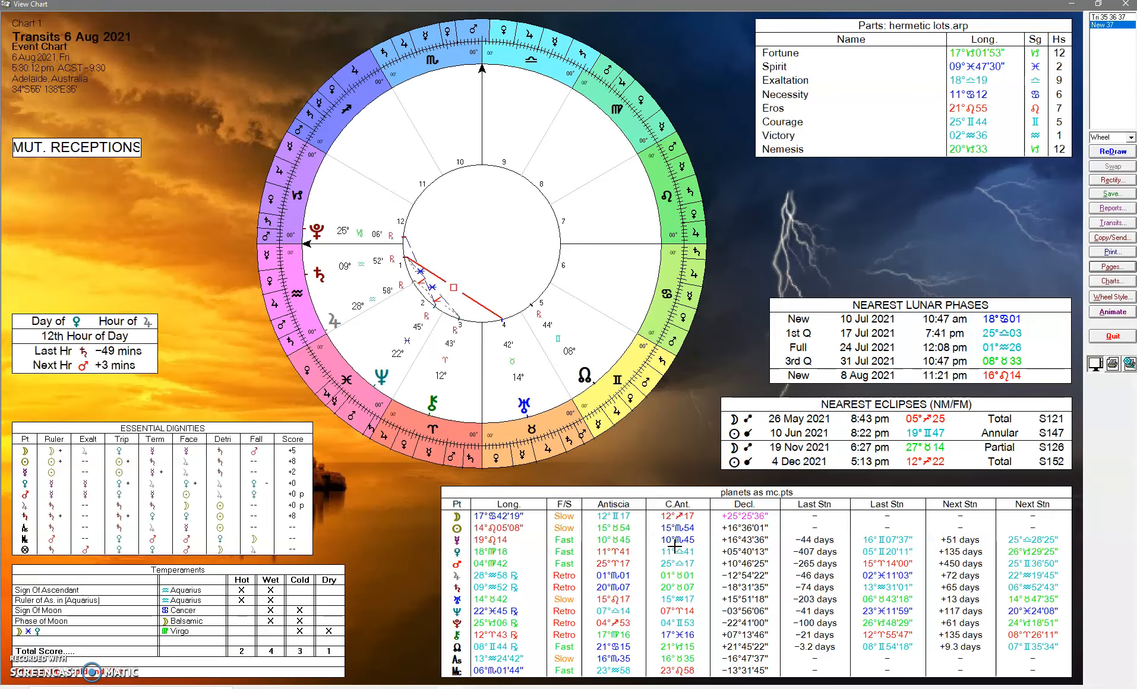
{"action": "left_click", "coordinate": [1126, 5]}
- Clear the background graphic from the screen color scheme
{"action": "left_click", "coordinate": [165, 16]}
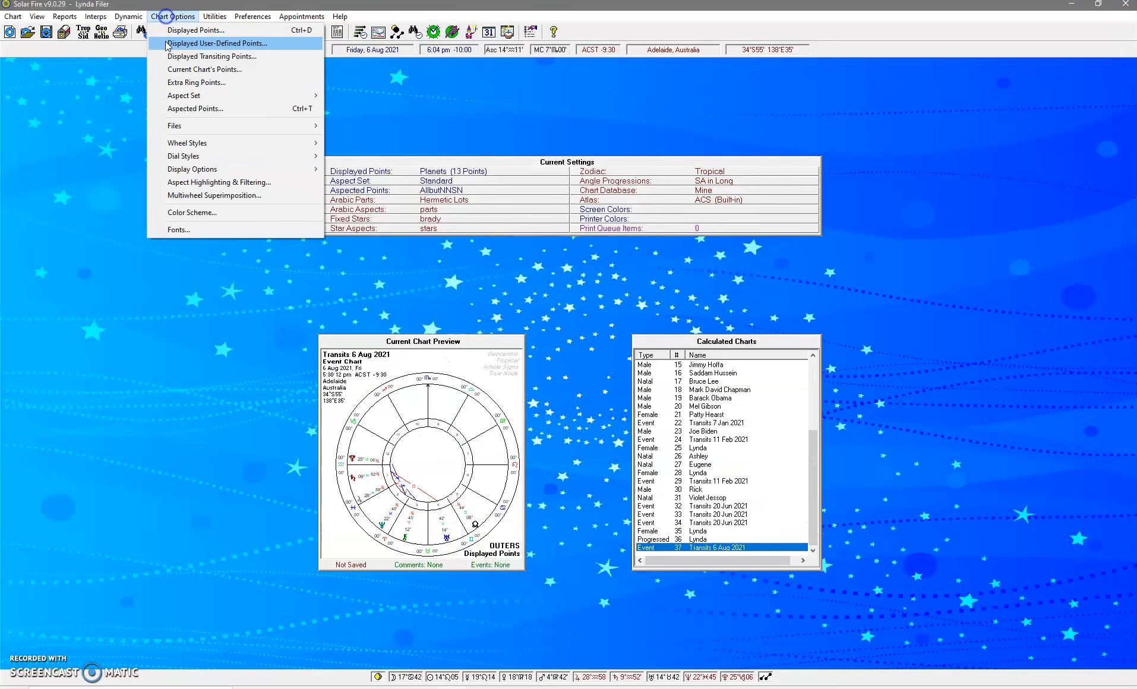
{"action": "left_click", "coordinate": [196, 212]}
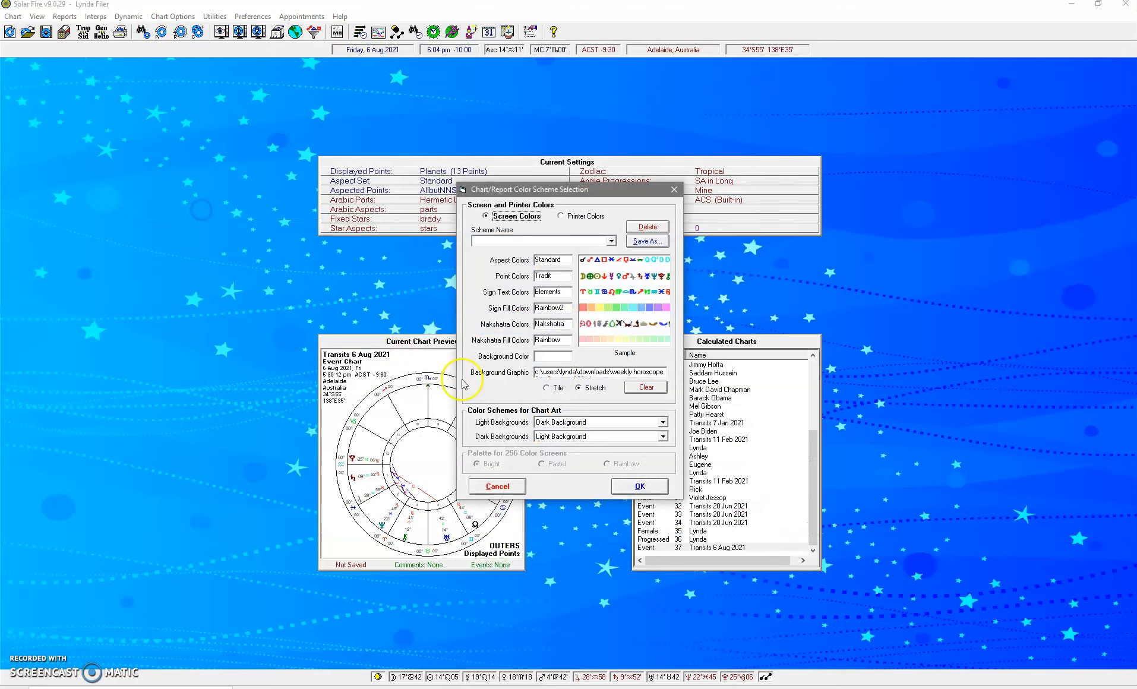
{"action": "left_click", "coordinate": [647, 387]}
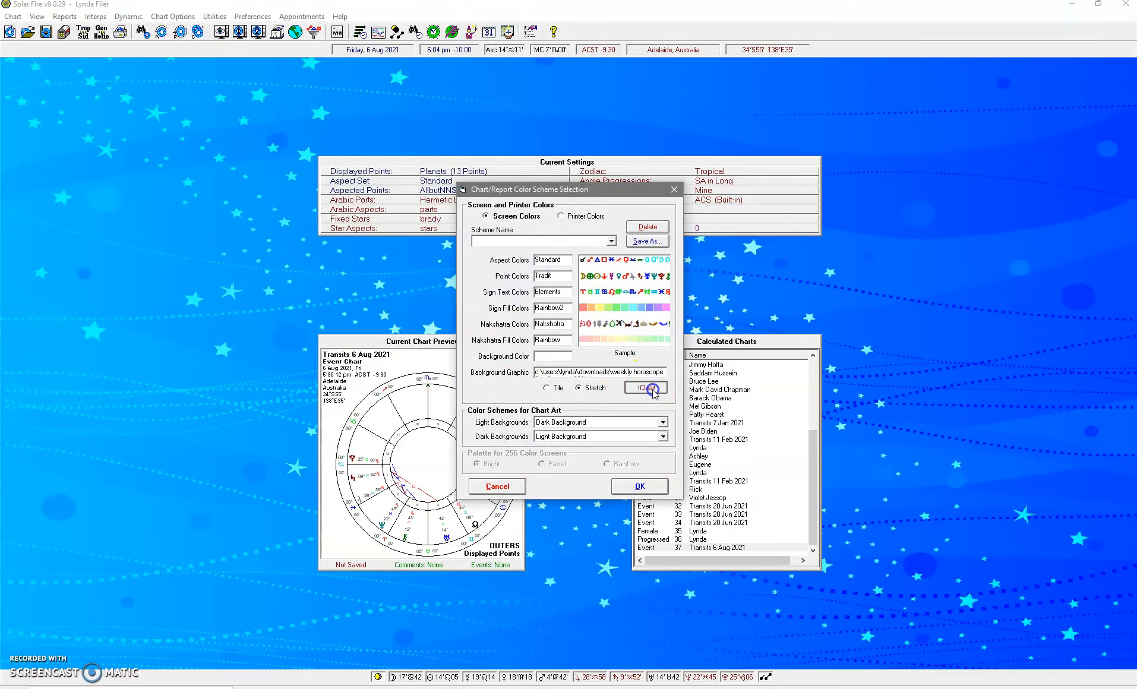
- Set the screen background color to light gray and view the Transits 6 Aug 2021 chart with it
{"action": "left_click", "coordinate": [549, 362]}
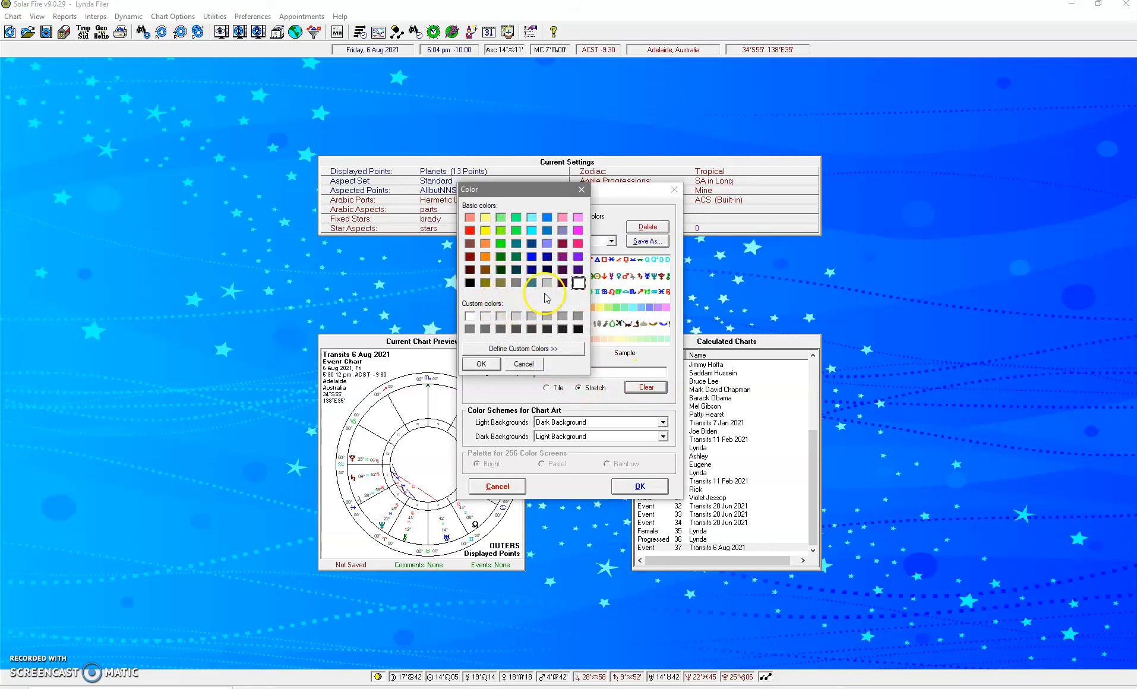
{"action": "left_click", "coordinate": [548, 283]}
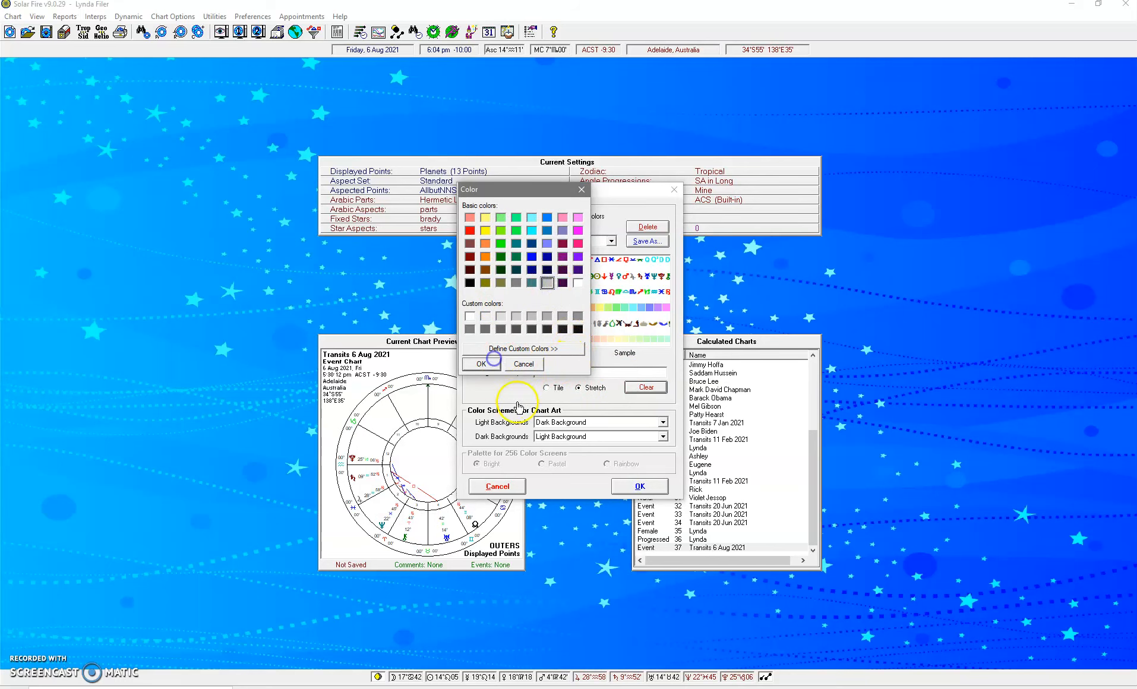
{"action": "left_click", "coordinate": [490, 365]}
{"action": "left_click", "coordinate": [639, 486]}
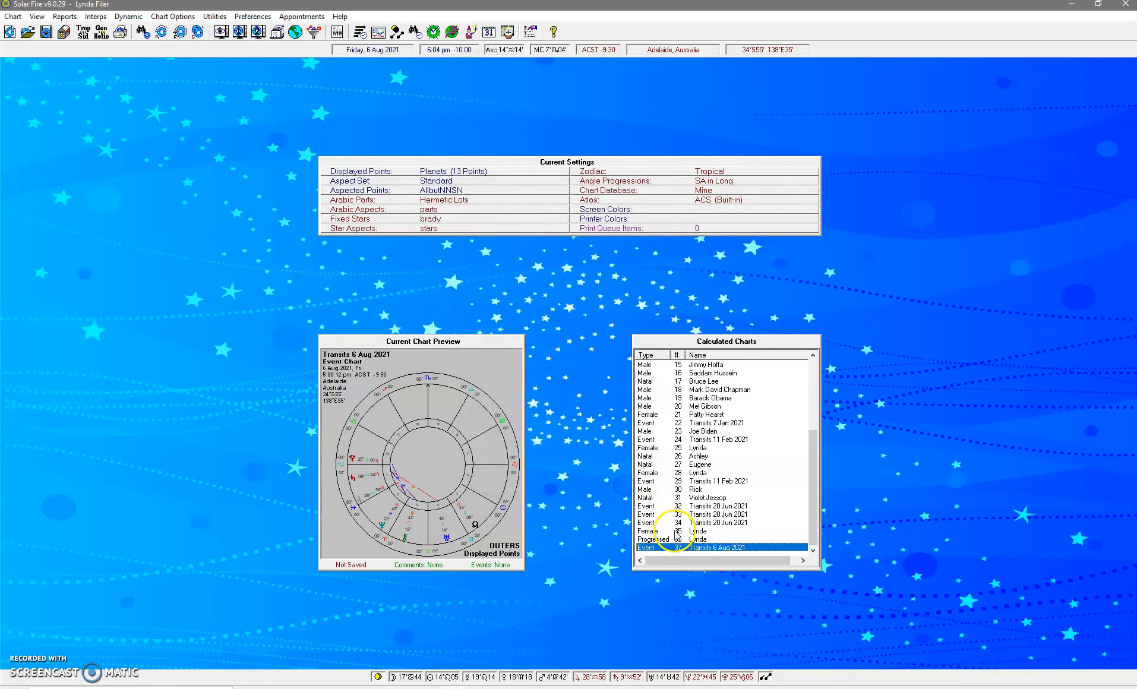
{"action": "double_click", "coordinate": [681, 548]}
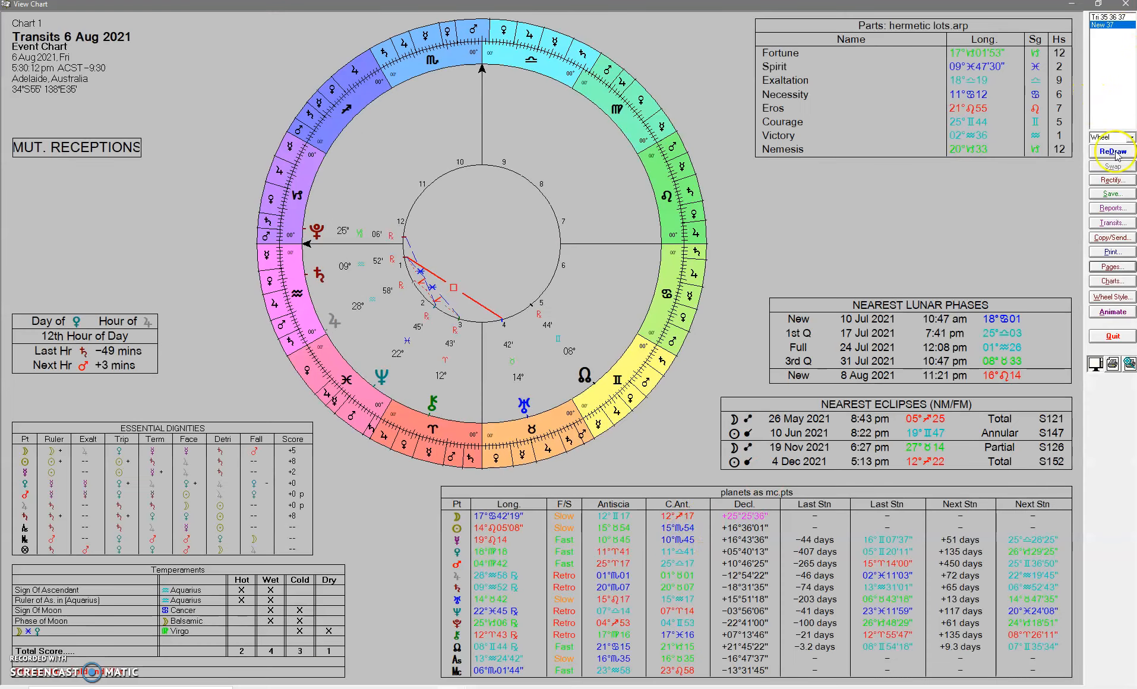
{"action": "left_click", "coordinate": [1126, 4]}
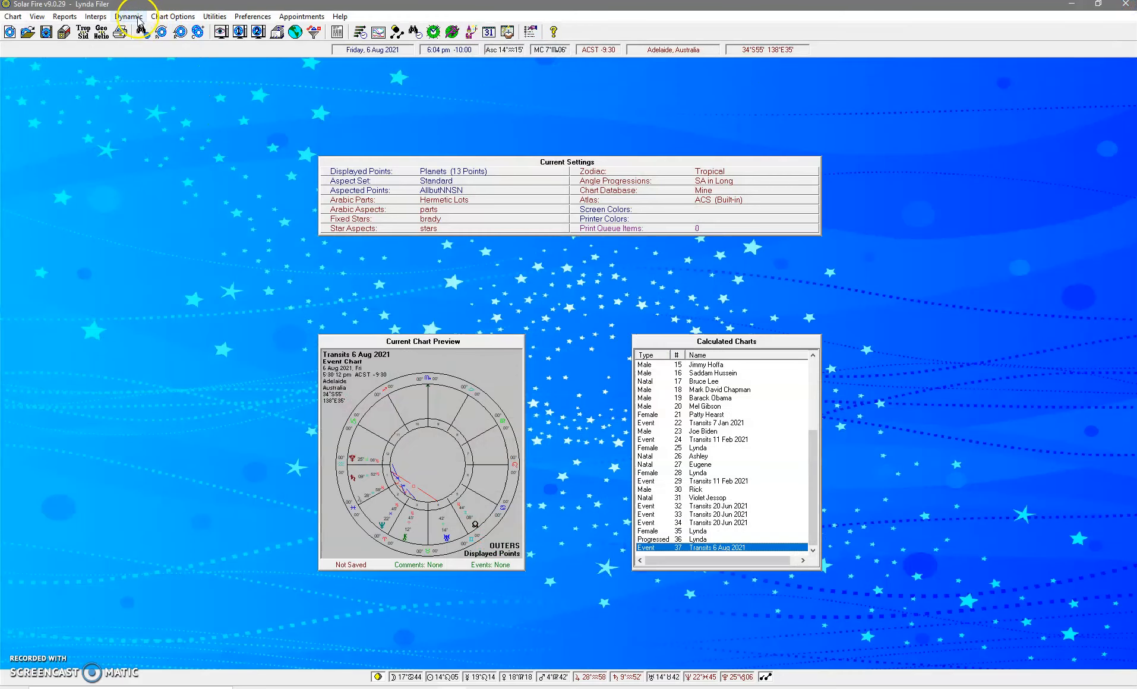
- Set the screen color scheme's background color to white, using the first custom color, and apply it
{"action": "left_click", "coordinate": [171, 17]}
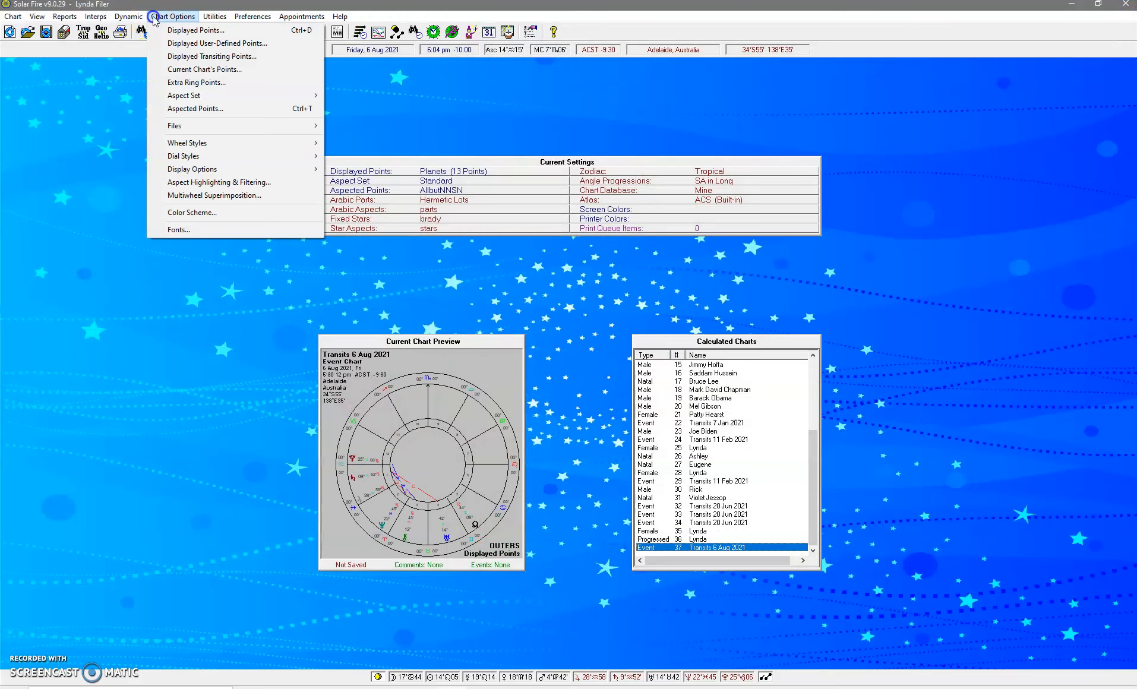
{"action": "left_click", "coordinate": [189, 213]}
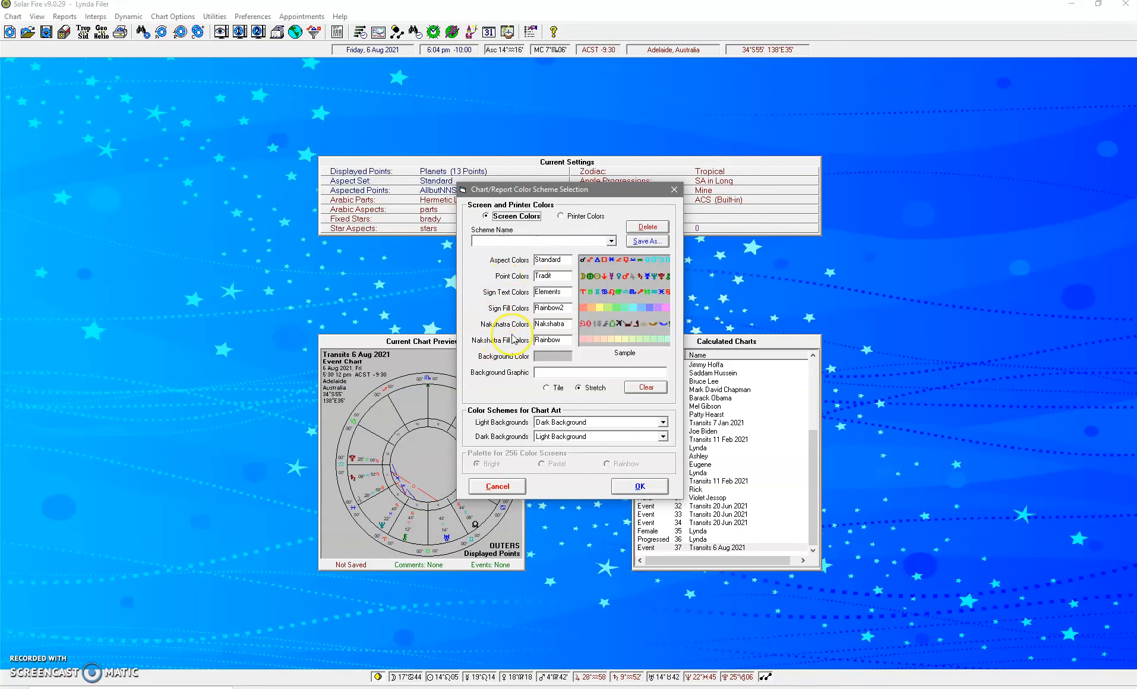
{"action": "left_click", "coordinate": [551, 357]}
{"action": "left_click", "coordinate": [469, 316]}
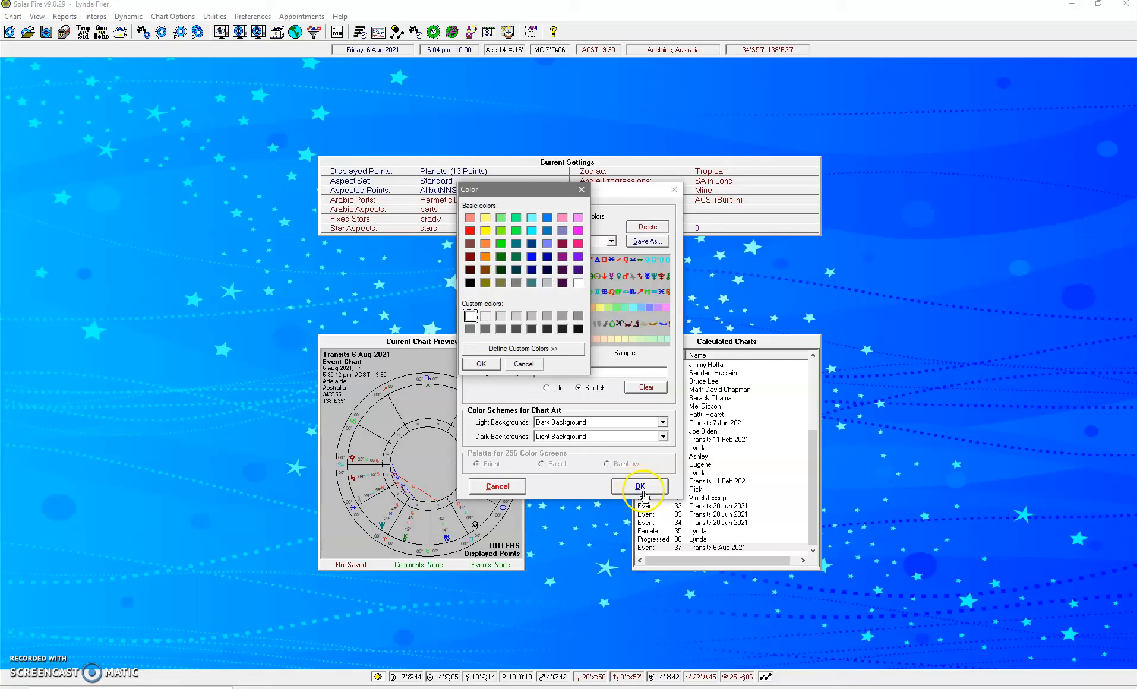
{"action": "left_click", "coordinate": [478, 364]}
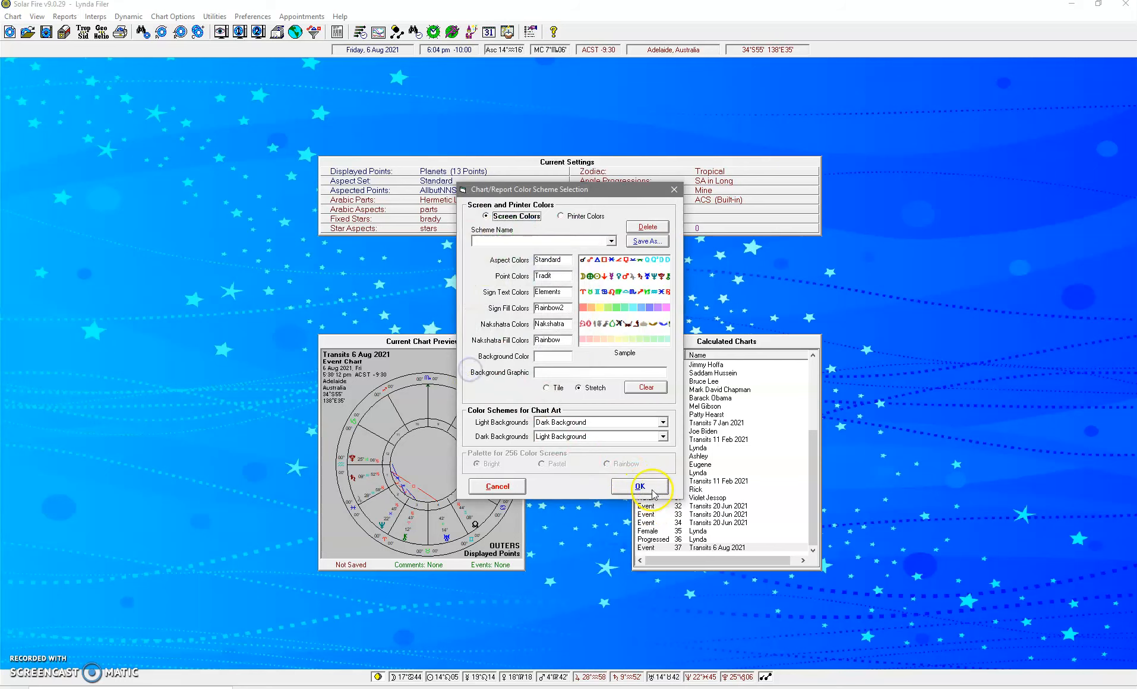
{"action": "left_click", "coordinate": [640, 486]}
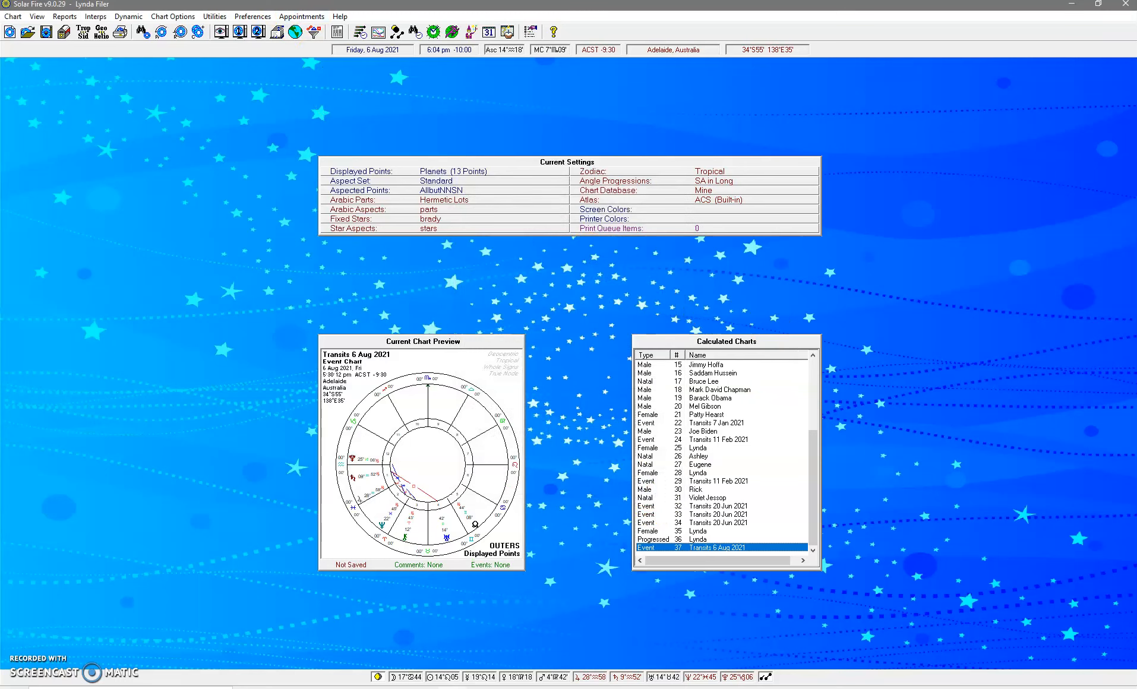